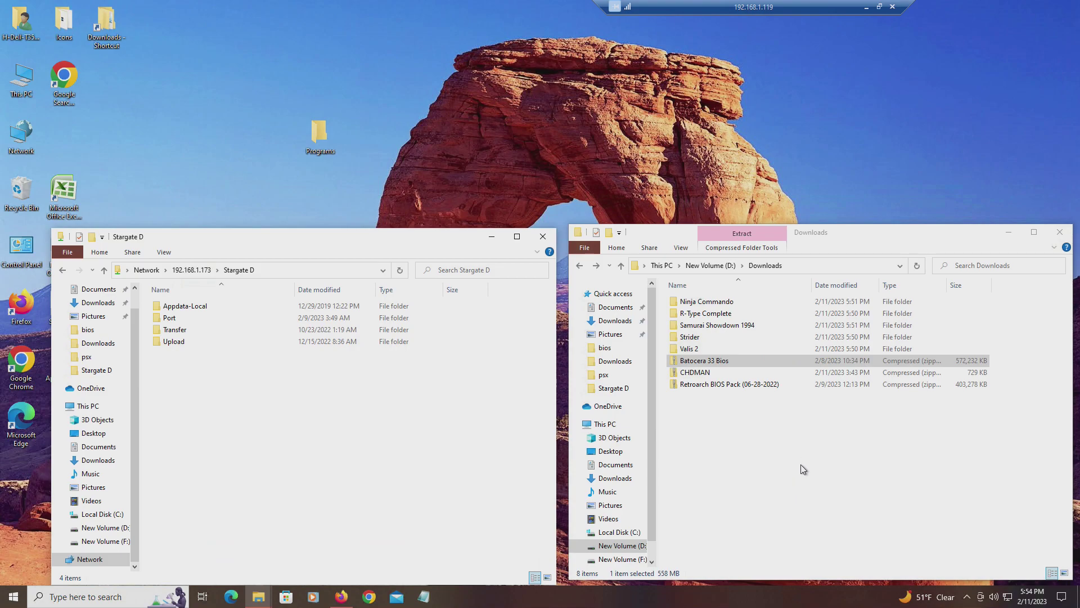
Step: Switch to Firefox and open the Batocera wiki page systems:neogeocd at its BIOS section
click(353, 598)
click(80, 12)
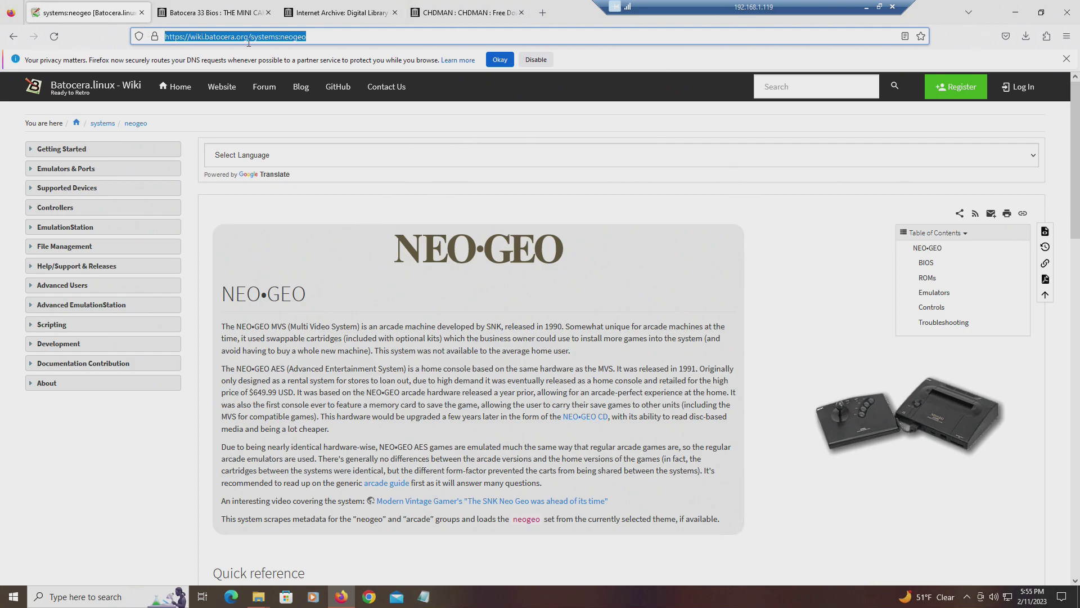
click(375, 41)
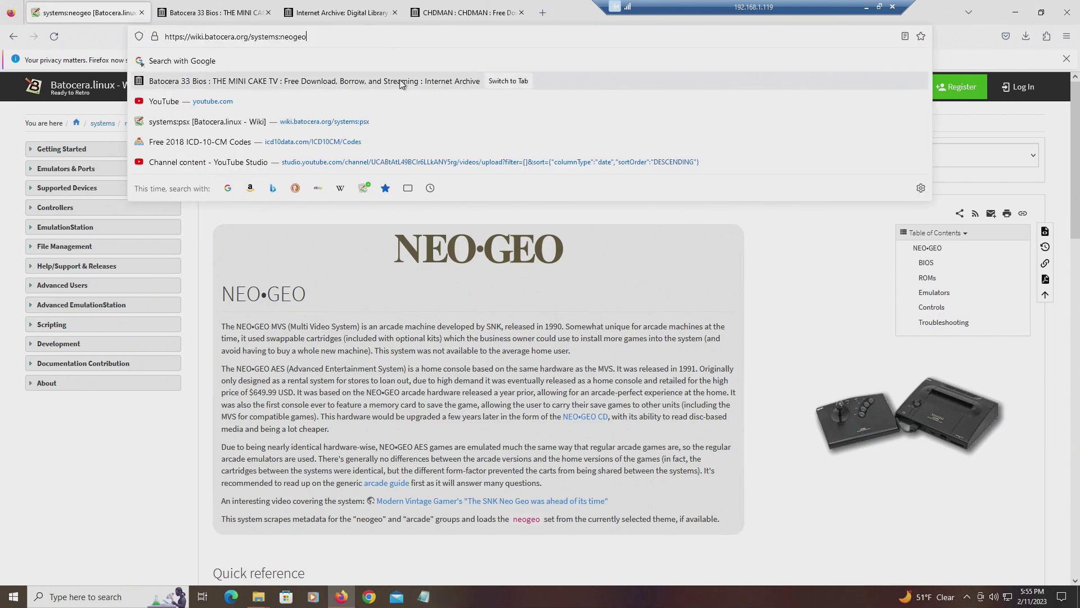
text(cd)
key(Return)
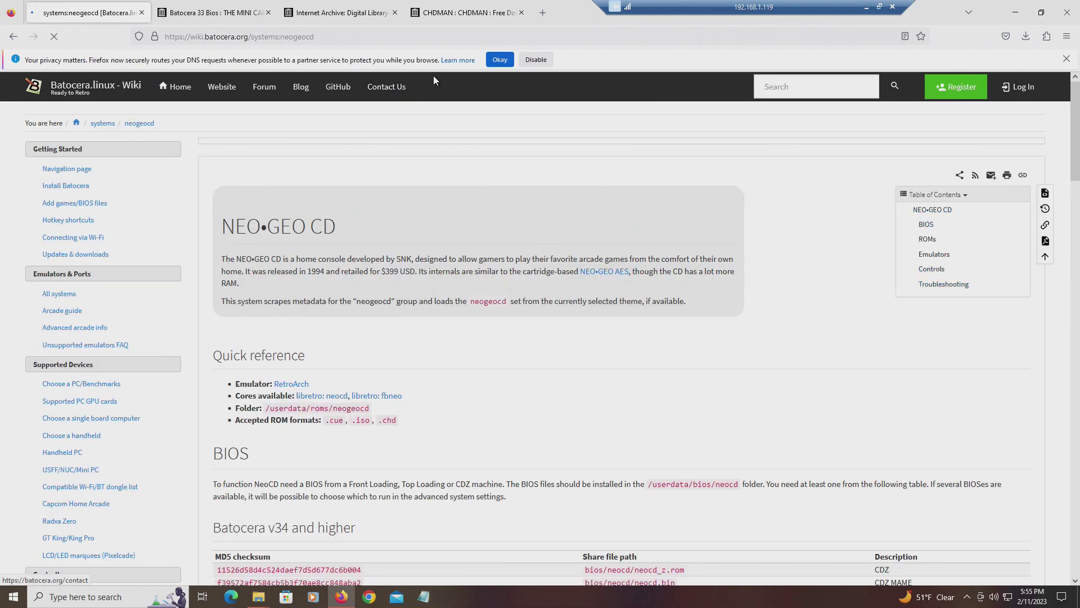
scroll(471, 253, down, 2)
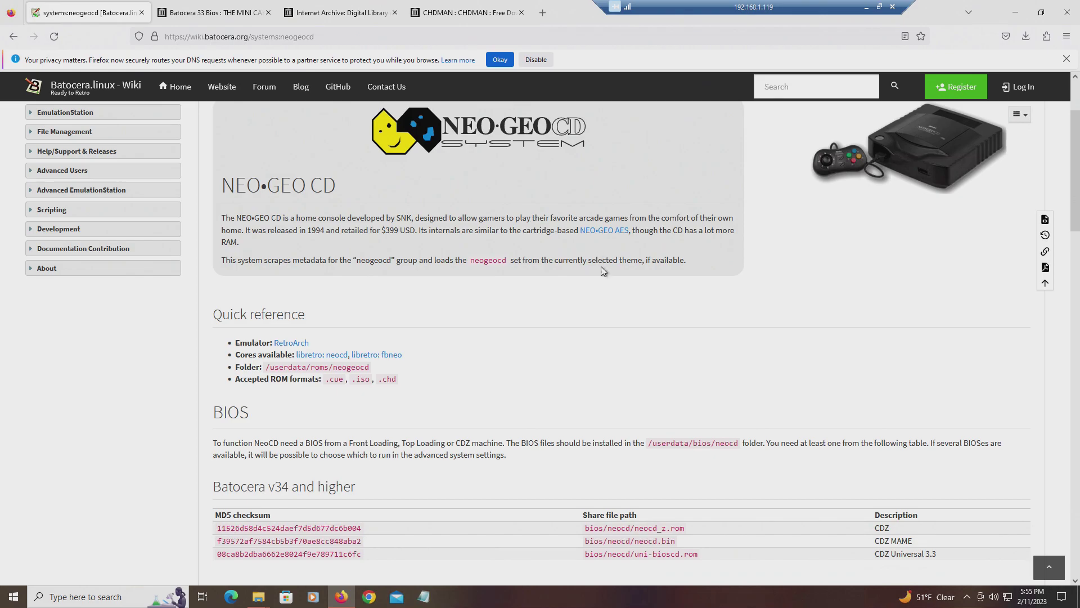
scroll(890, 417, up, 3)
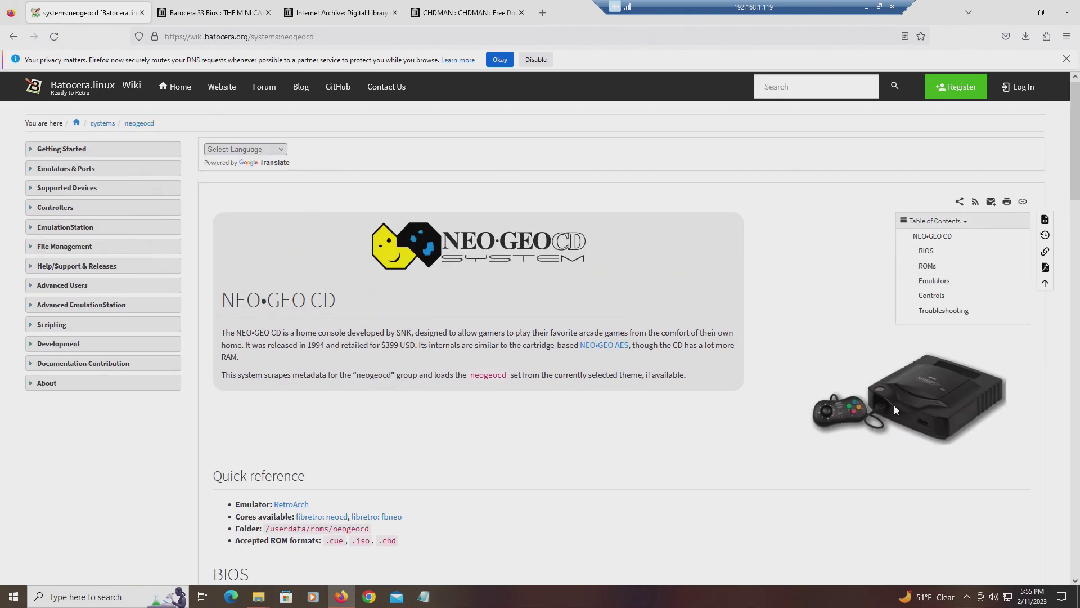
scroll(895, 405, down, 6)
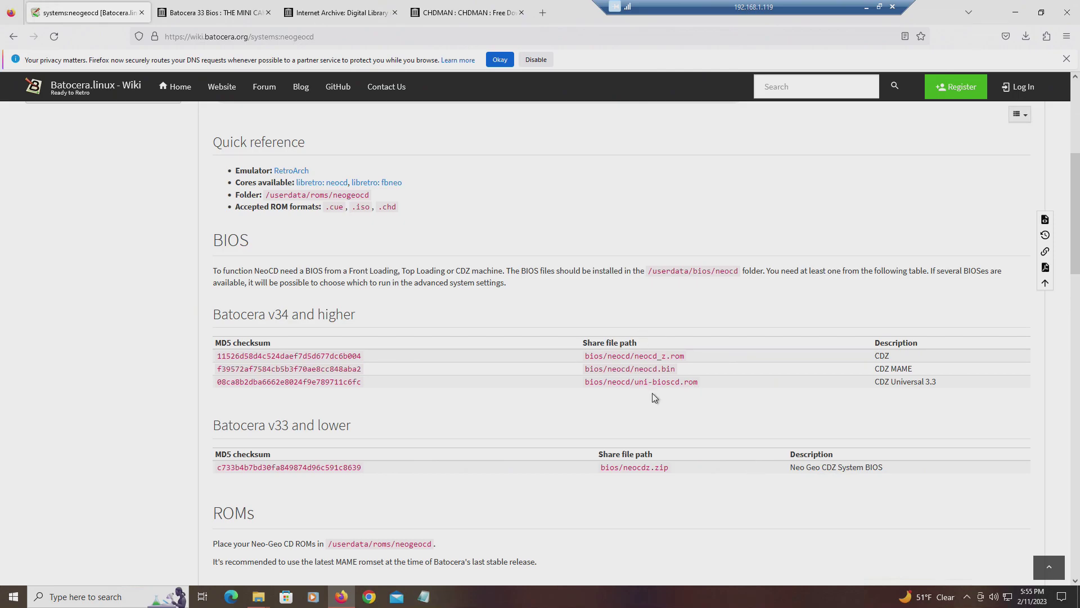
Step: Search the Internet Archive for "retroarch bios" and open the Retroarch BIOS Pack (2020-01-03) page at its download options
click(204, 8)
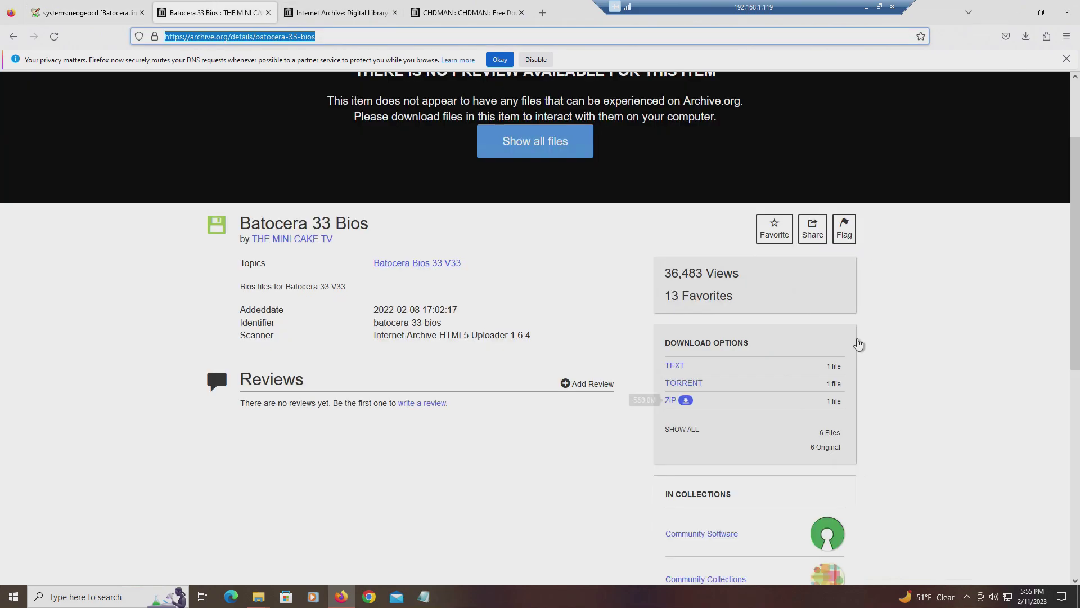
click(338, 11)
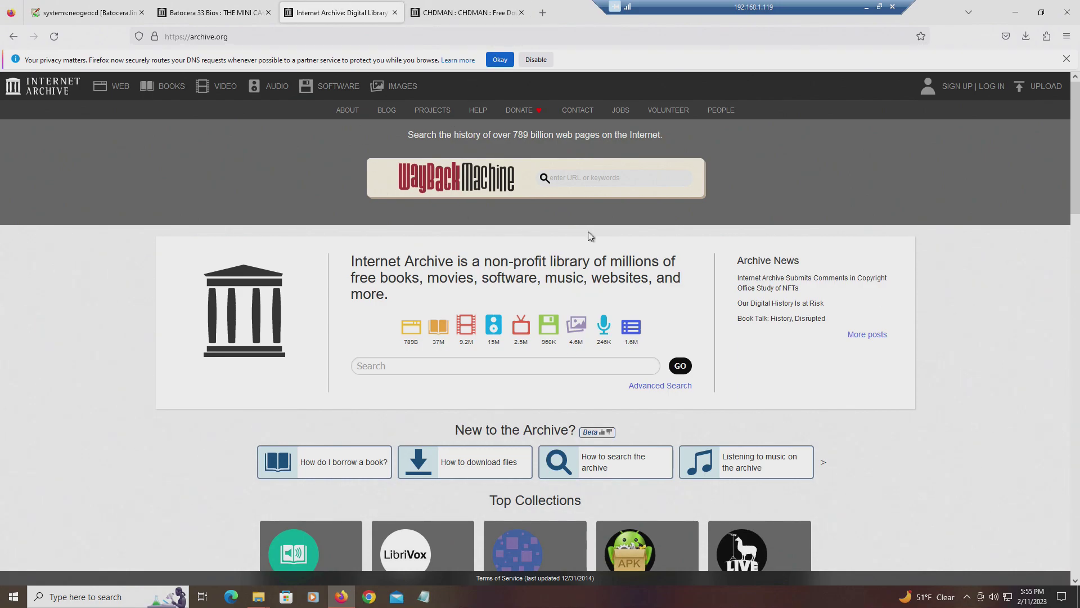
click(518, 373)
text(reo)
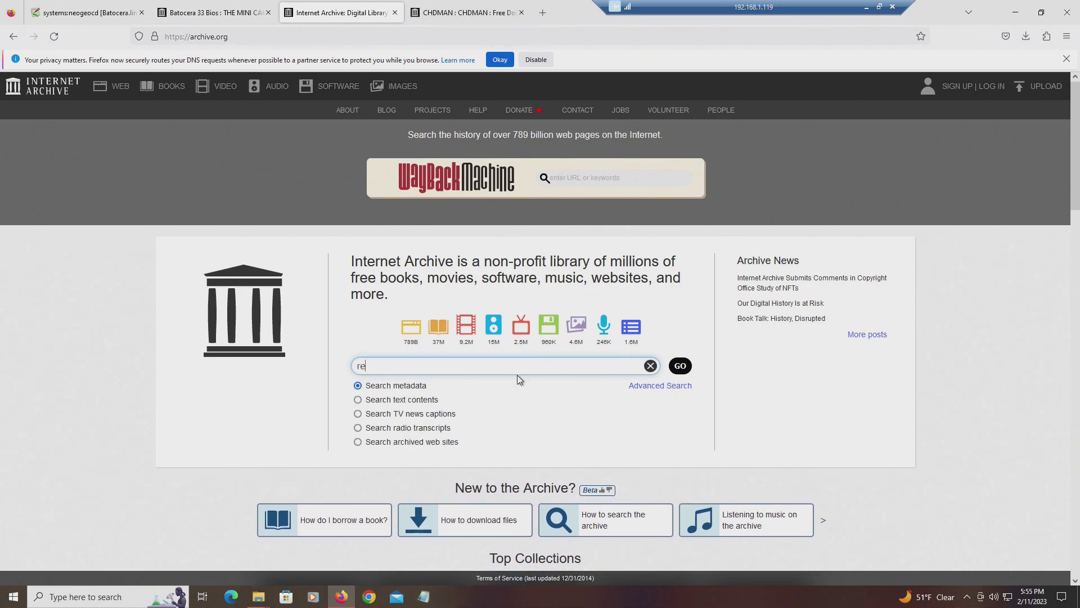
key(BackSpace)
text(troarch bios)
key(Return)
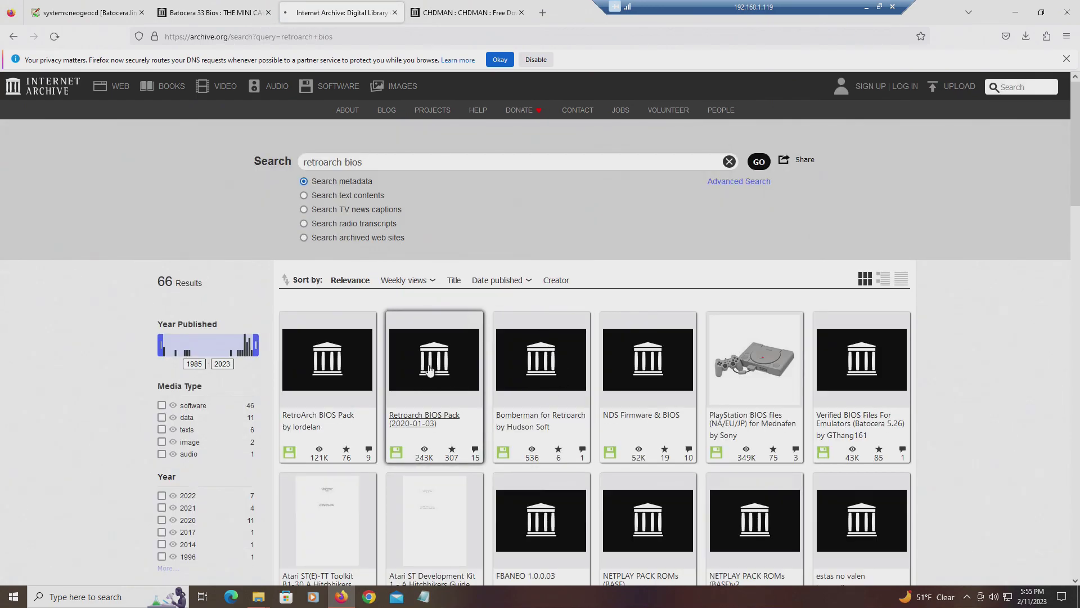
click(432, 373)
scroll(808, 369, down, 3)
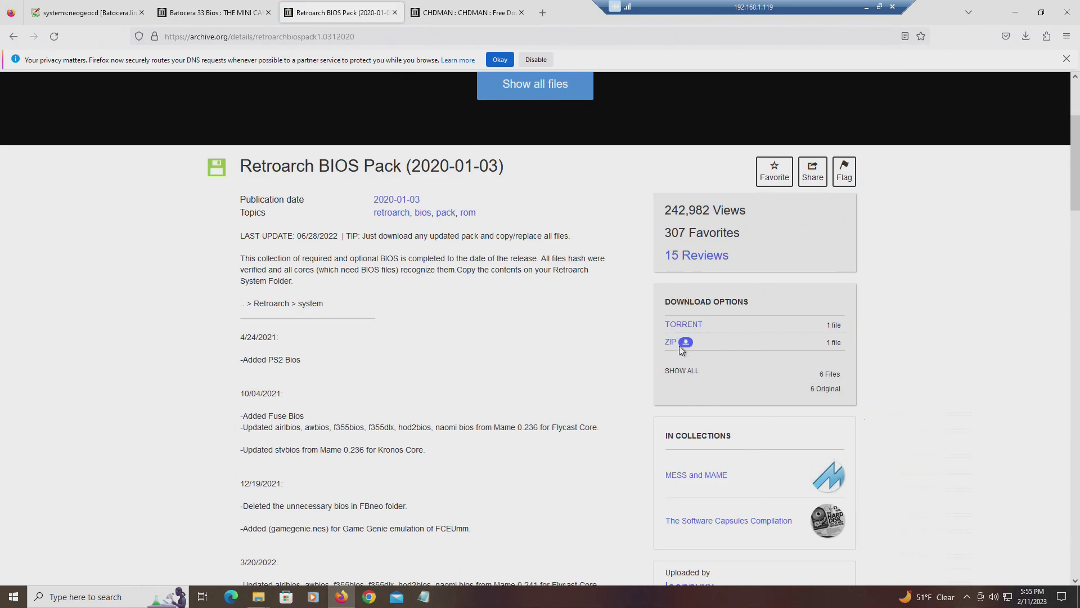
Step: Review the Internet Archive pages for Batocera 33 Bios and CHDMAN
key(ctrl+shift+Tab)
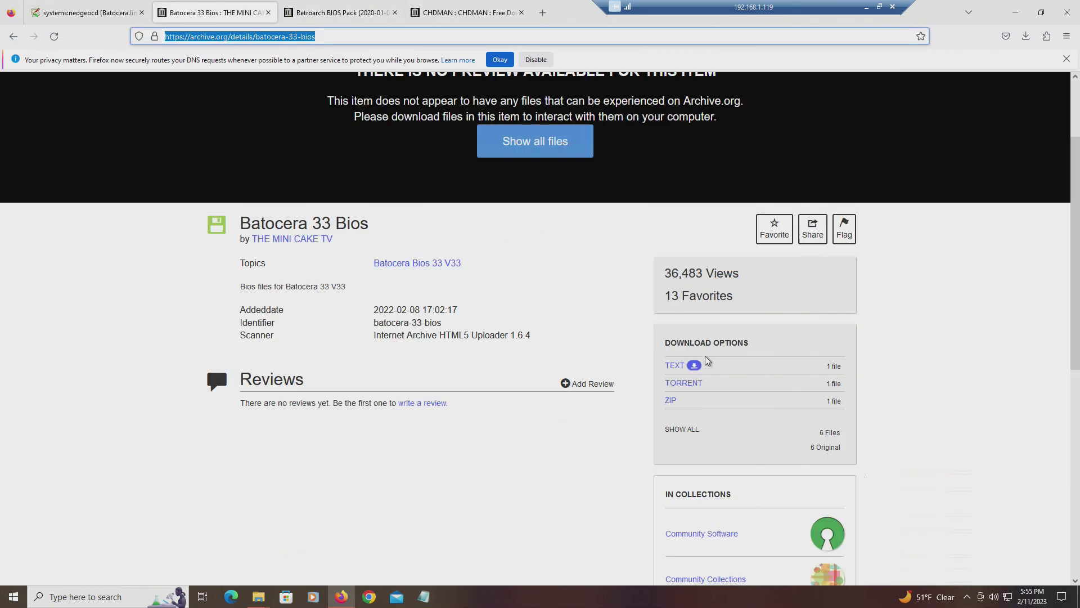
key(ctrl+Tab)
key(ctrl+Tab)
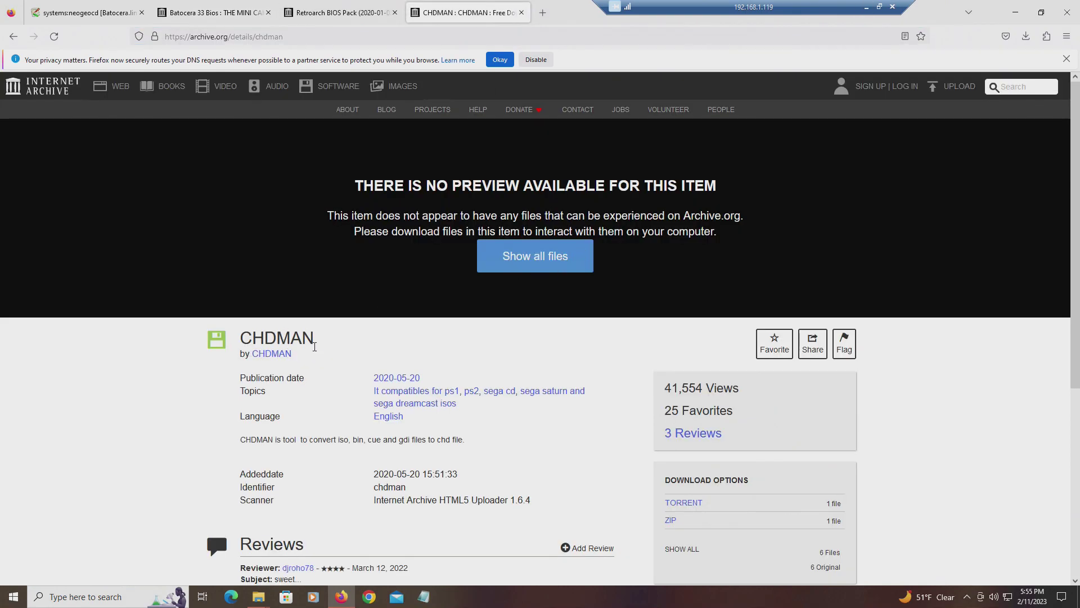
click(866, 7)
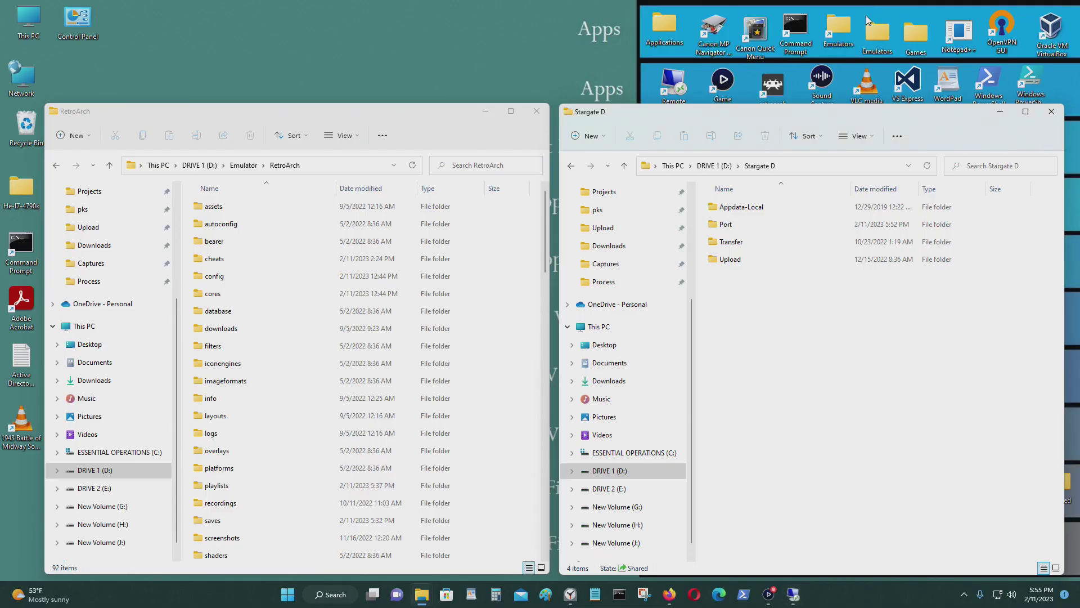
click(798, 590)
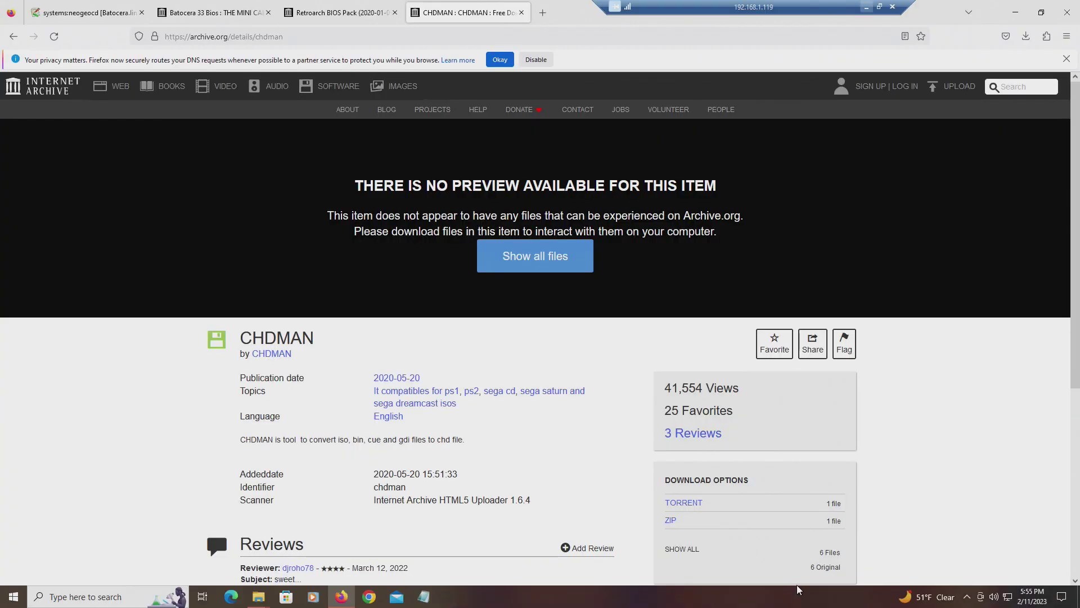
Step: Switch to File Explorer and open the bios folder inside the Batocera 33 Bios archive in Downloads
click(1020, 14)
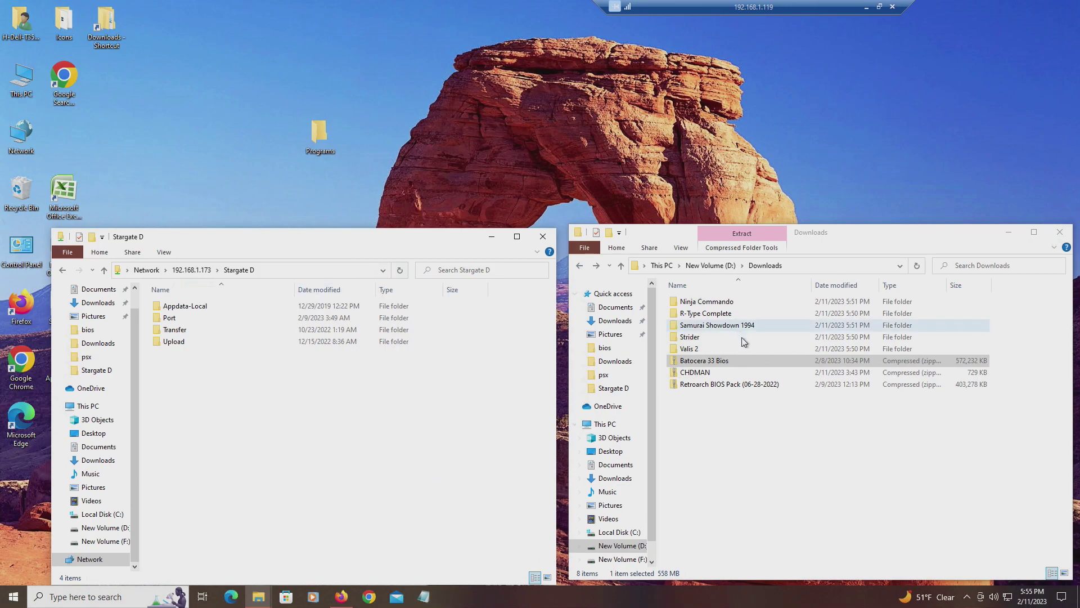
double_click(754, 364)
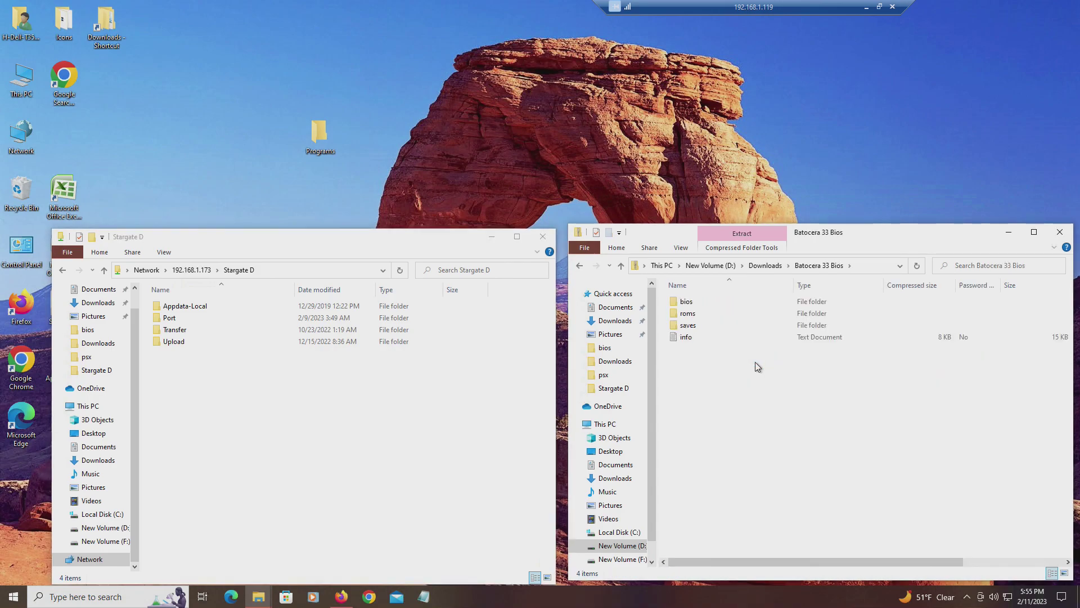
double_click(736, 301)
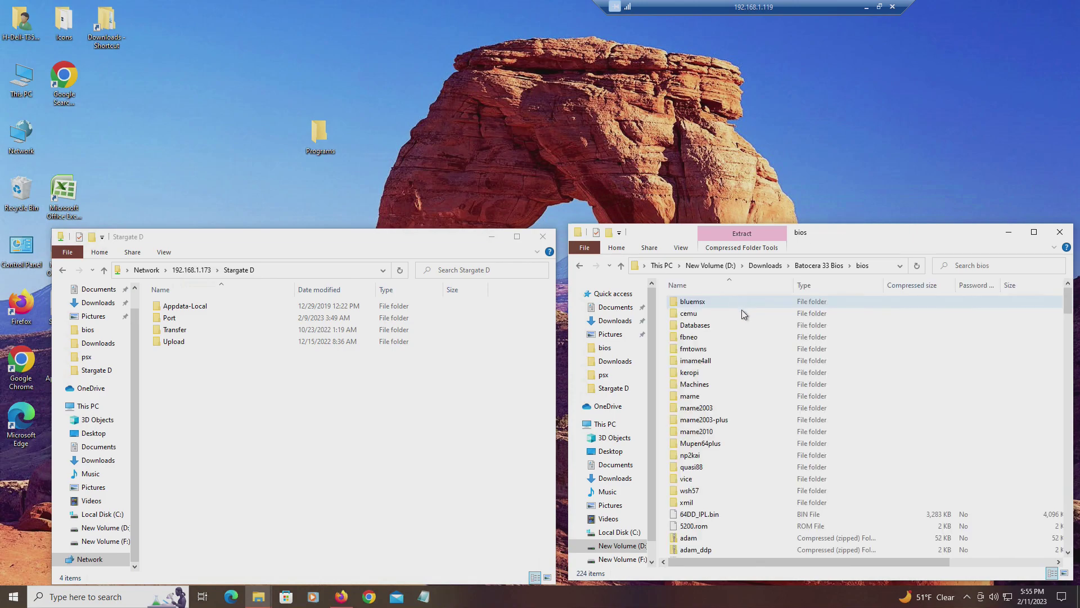
scroll(808, 404, down, 20)
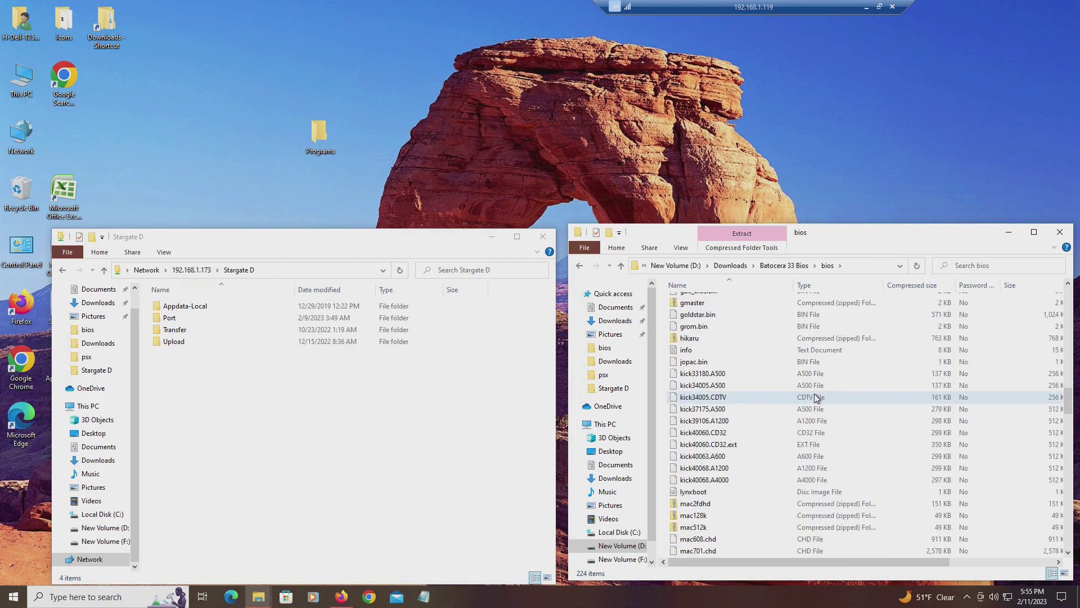
Step: Check the Neo Geo CD wiki page in Firefox for the BIOS file required by Batocera v33 and lower
click(342, 596)
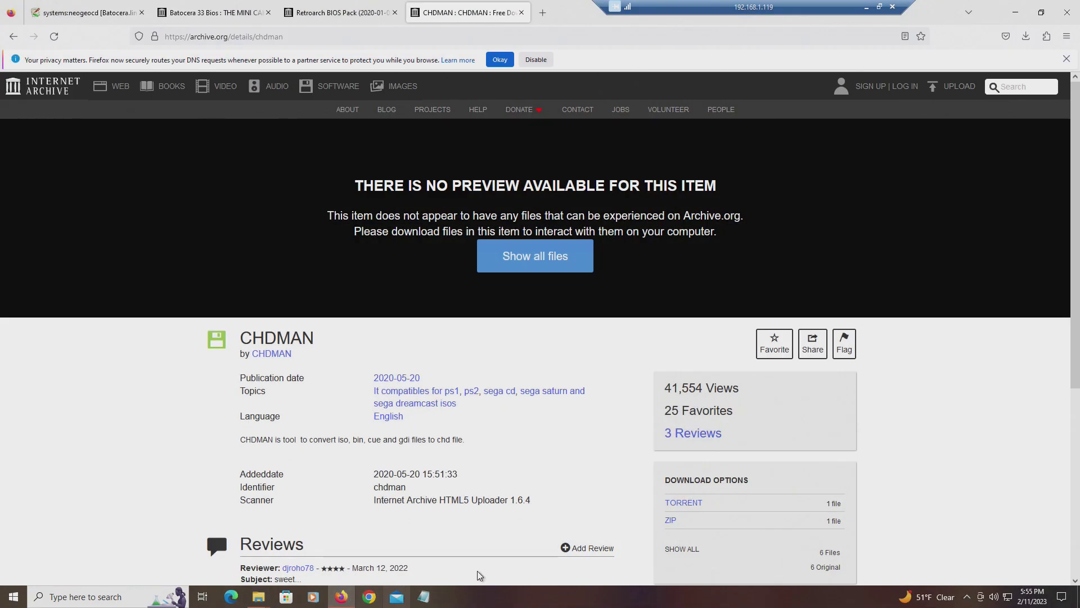
mouse_move(259, 596)
click(289, 566)
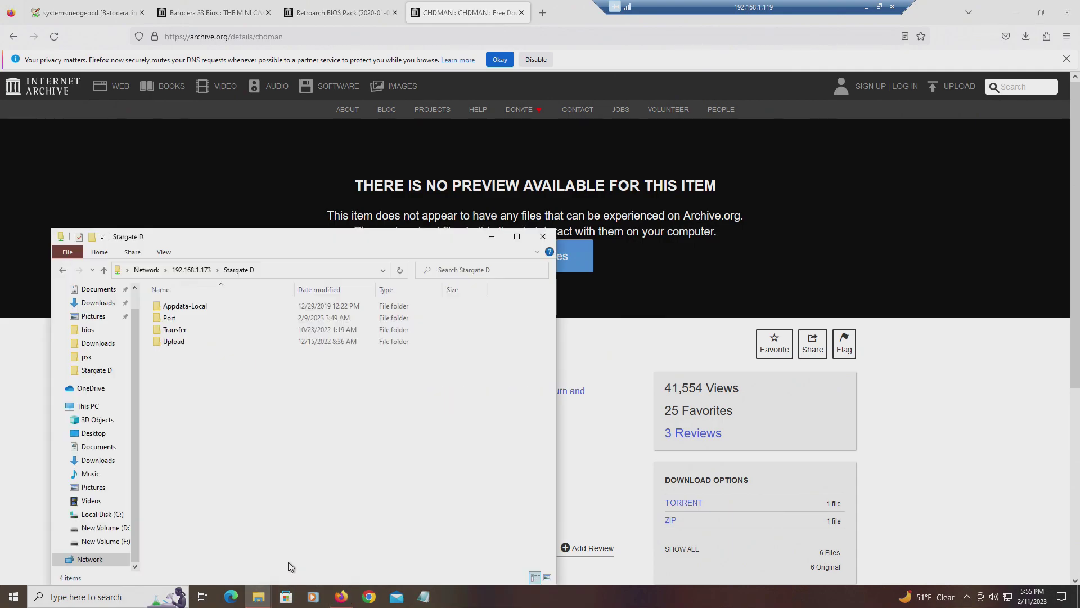
click(393, 555)
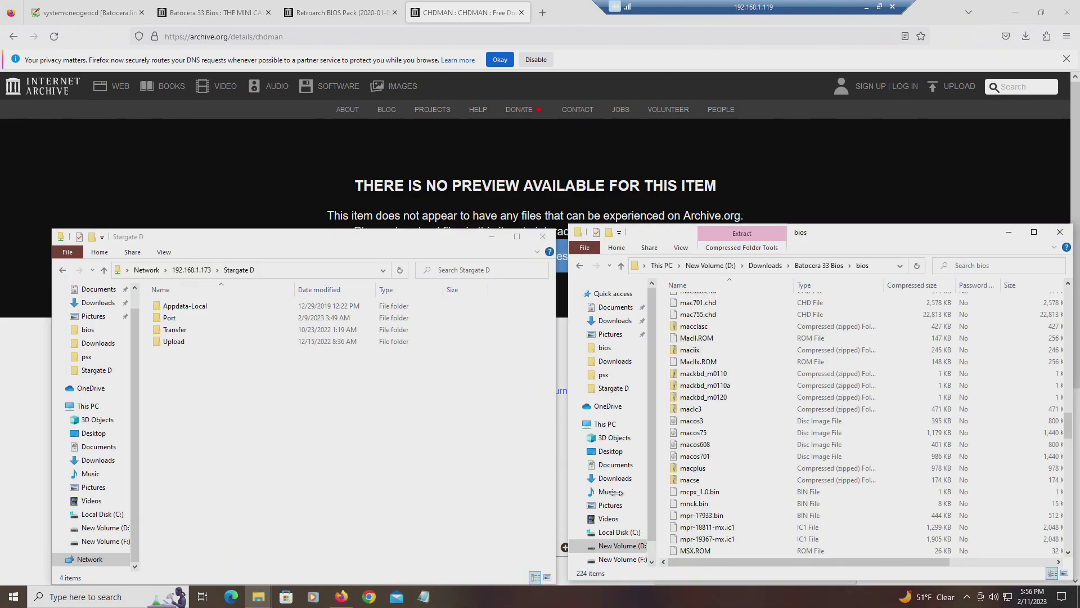
click(499, 237)
click(84, 13)
scroll(627, 309, down, 3)
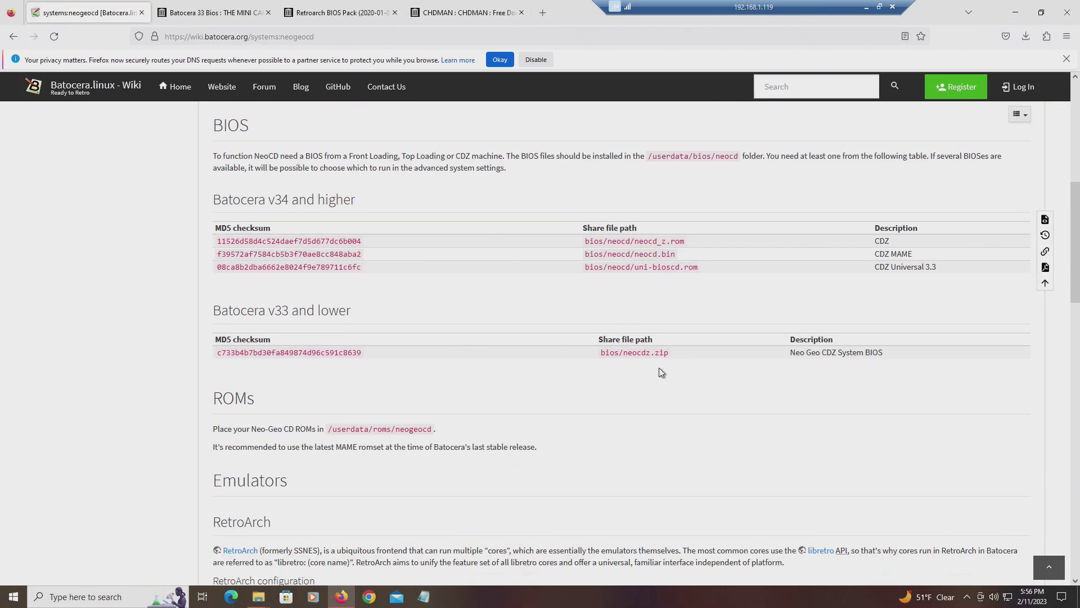
Step: Copy neocdz from the Batocera 33 Bios archive's bios folder into the Stargate D network folder
click(1015, 12)
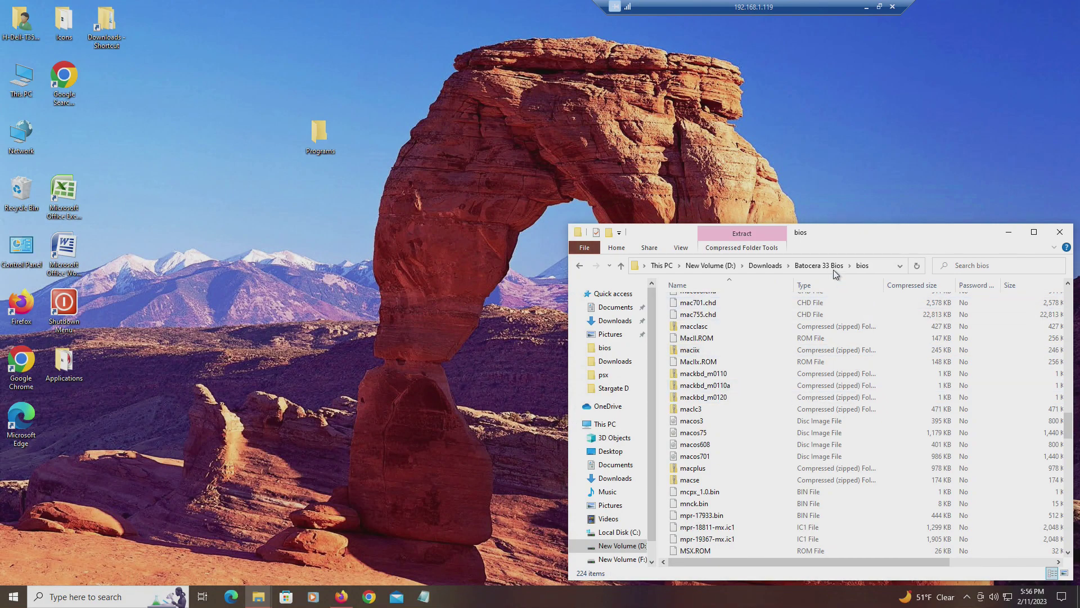
scroll(822, 289, down, 6)
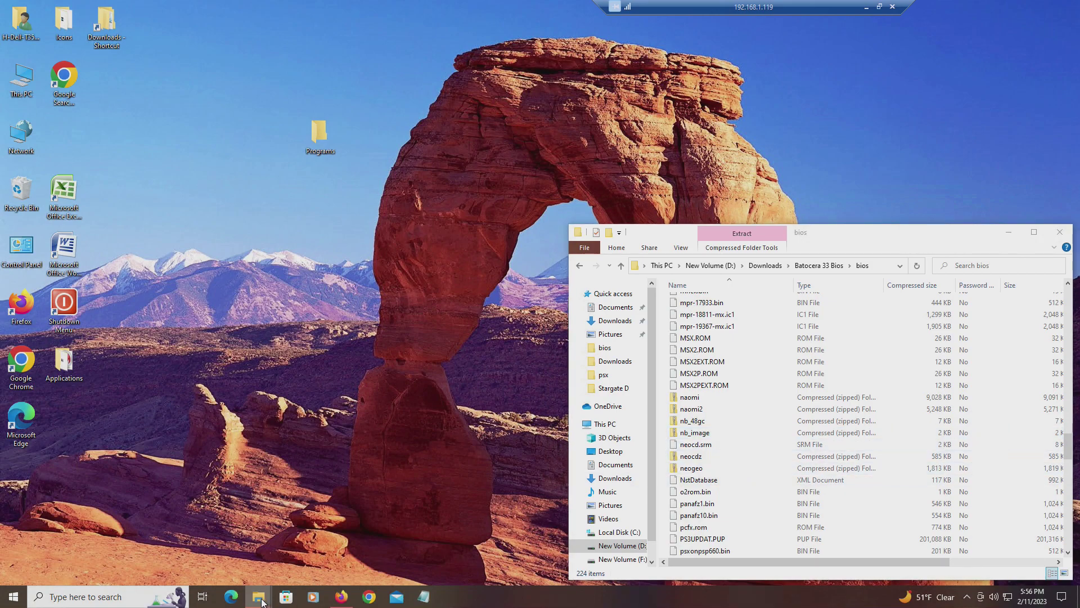
mouse_move(264, 599)
click(290, 565)
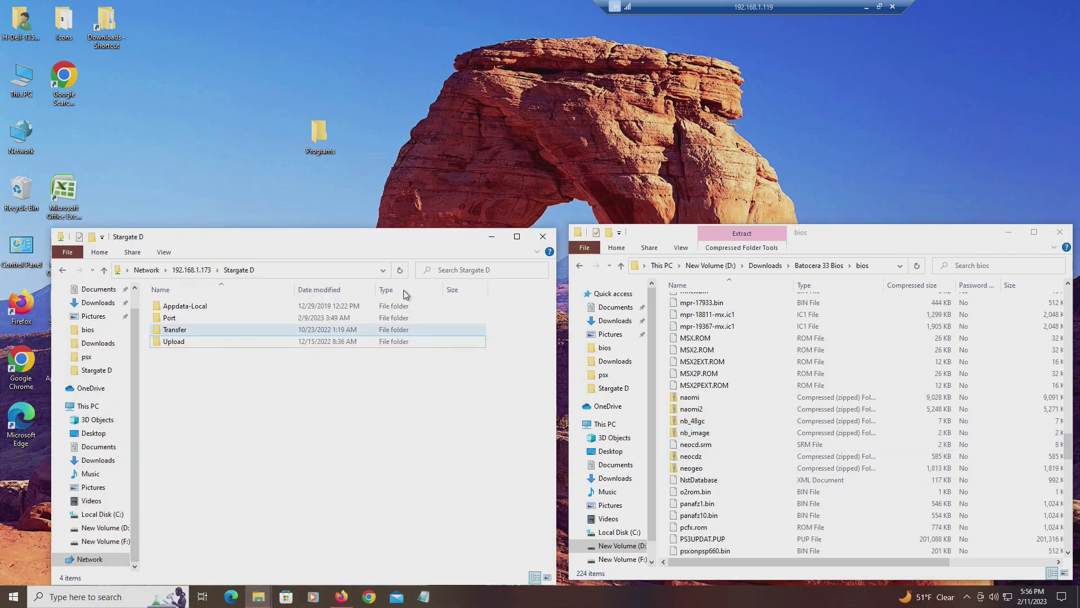
drag(370, 239, 368, 215)
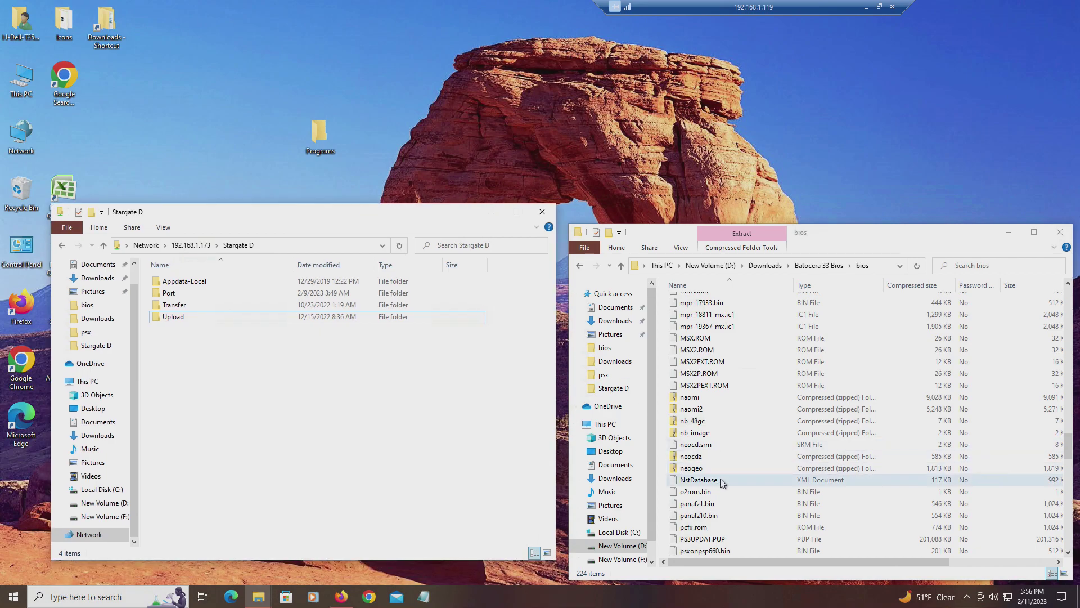
drag(706, 460, 296, 434)
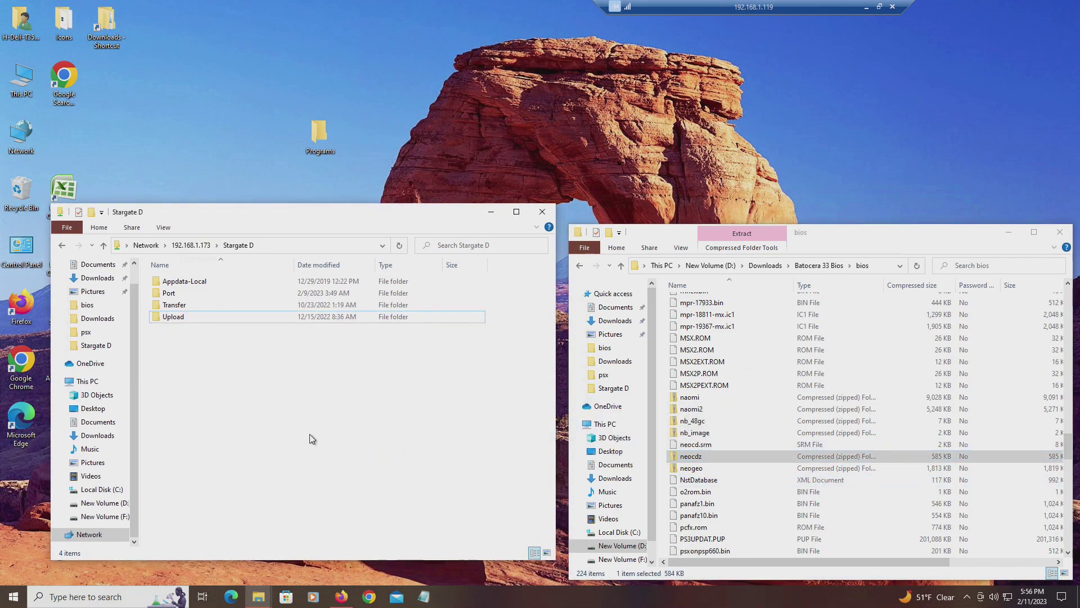
Step: Return to the Downloads folder and open the Retroarch BIOS Pack (06-28-2022) archive
scroll(789, 385, up, 20)
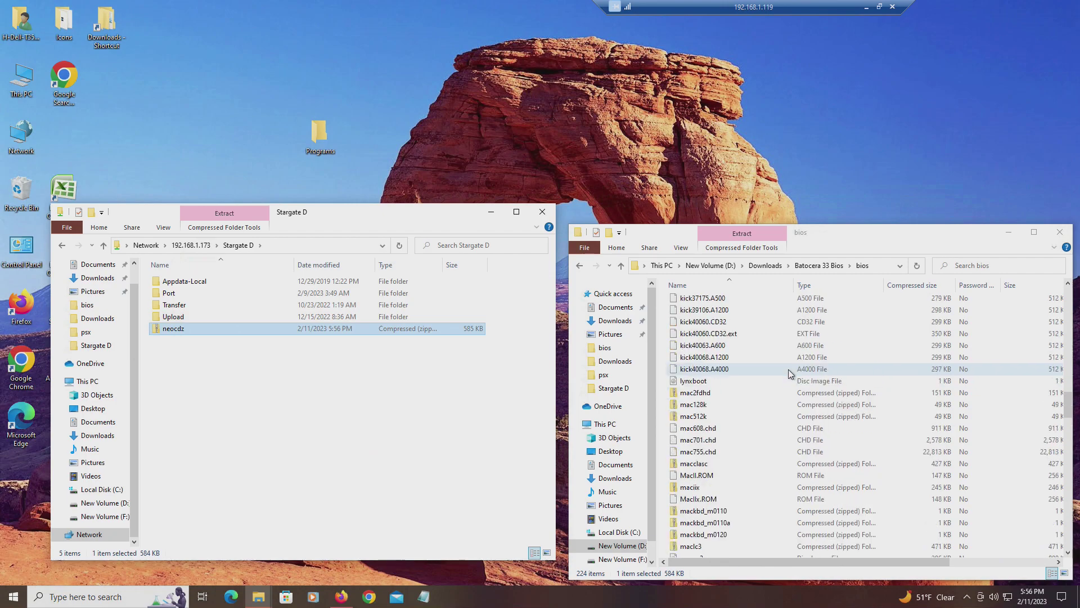
scroll(789, 344, up, 1)
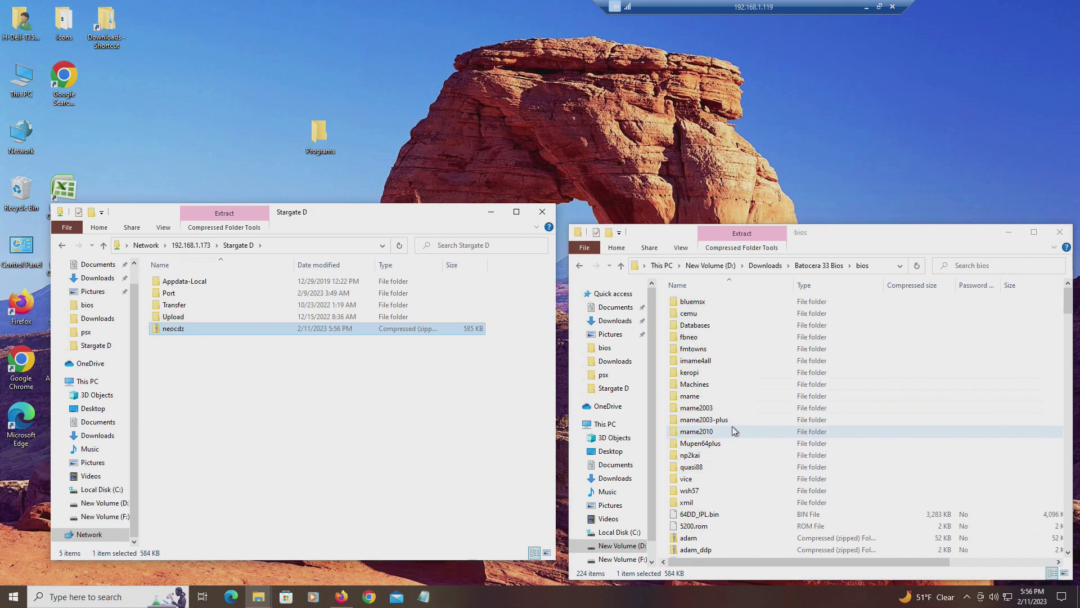
click(579, 265)
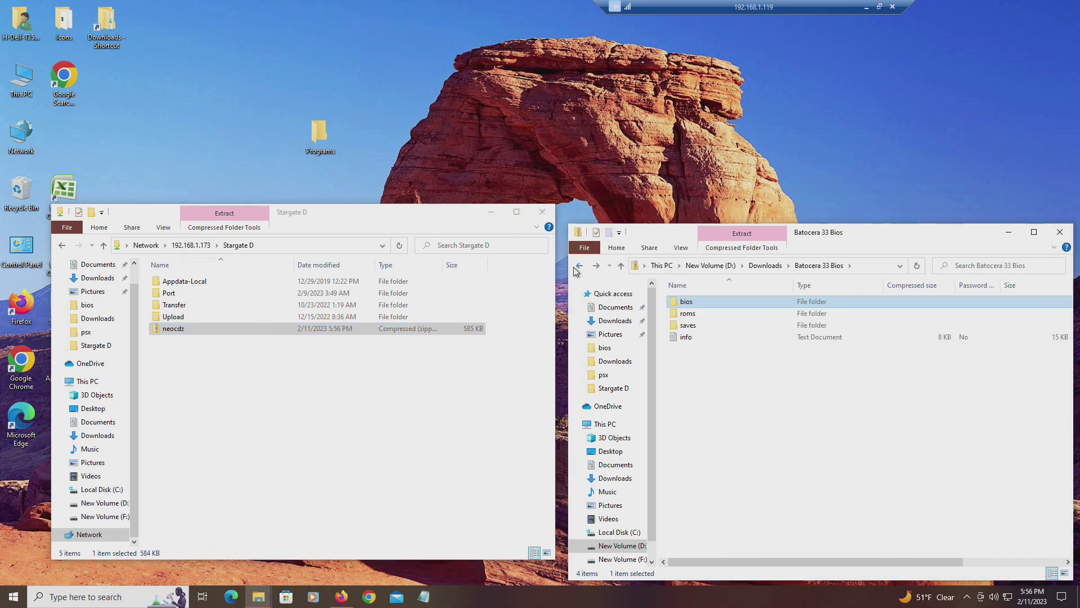
click(579, 266)
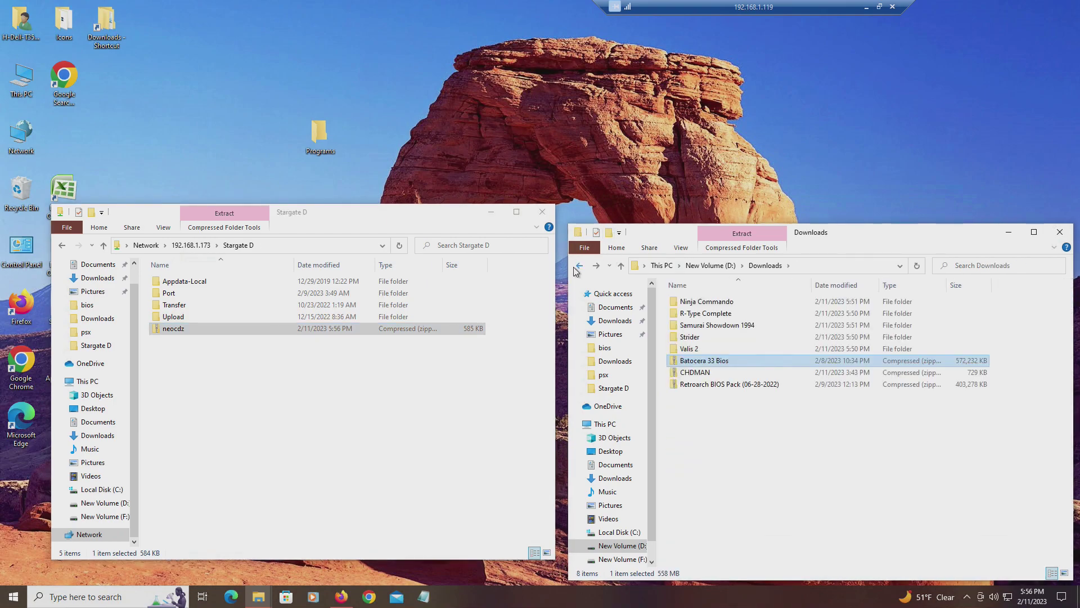
double_click(713, 388)
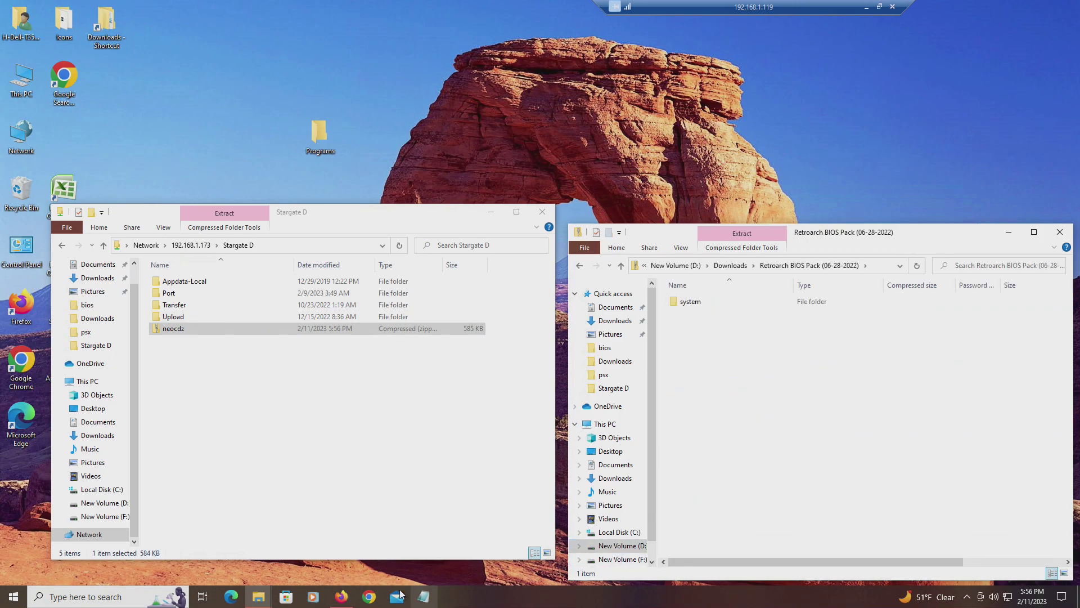
Step: Switch to Firefox and show the Retroarch BIOS Pack (2020-01-03) page
click(342, 597)
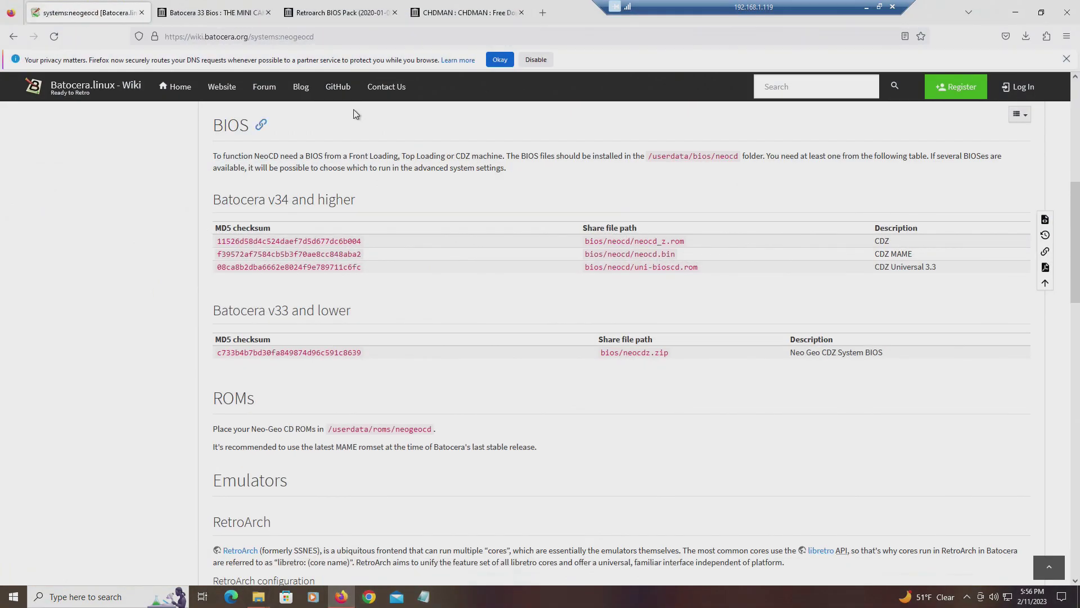
click(344, 12)
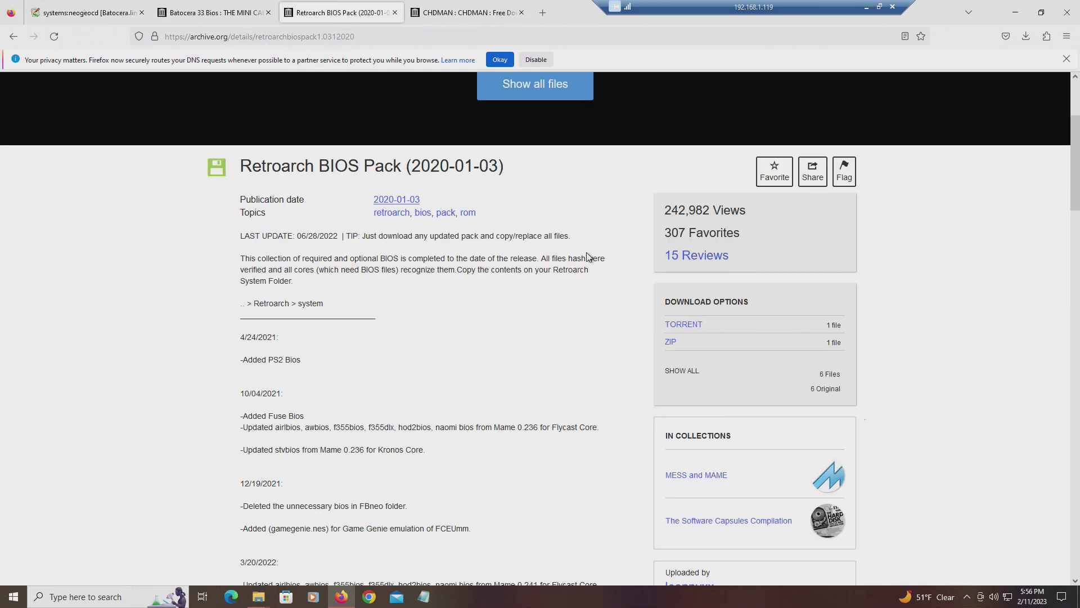
Step: Copy the neocd folder from the Retroarch BIOS Pack (06-28-2022) archive's system folder into the Stargate D network folder
click(1015, 12)
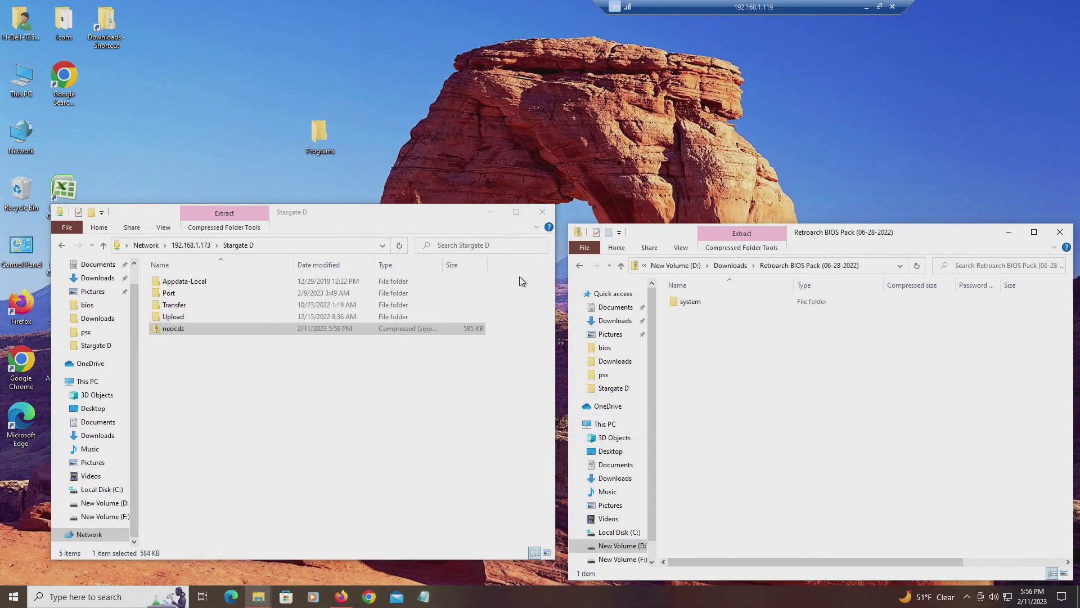
click(580, 266)
double_click(735, 383)
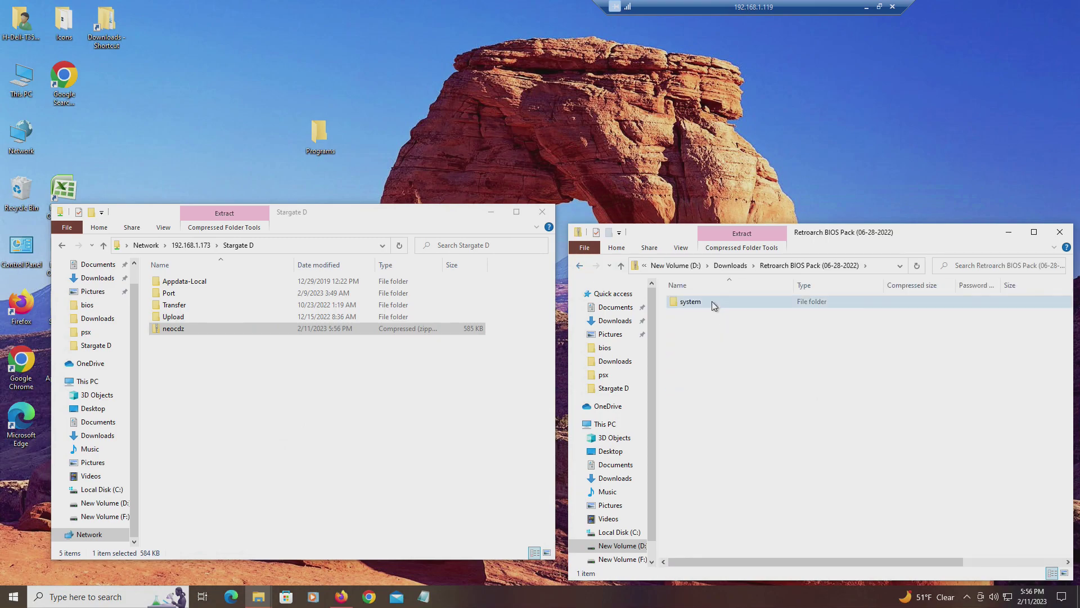
double_click(710, 302)
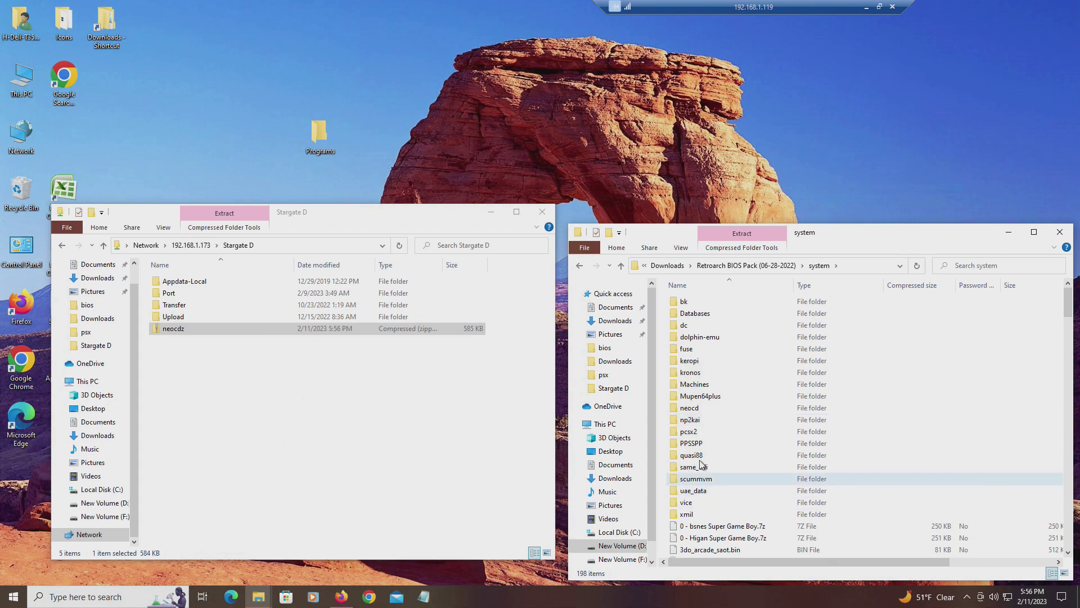
click(698, 409)
drag(693, 412, 322, 397)
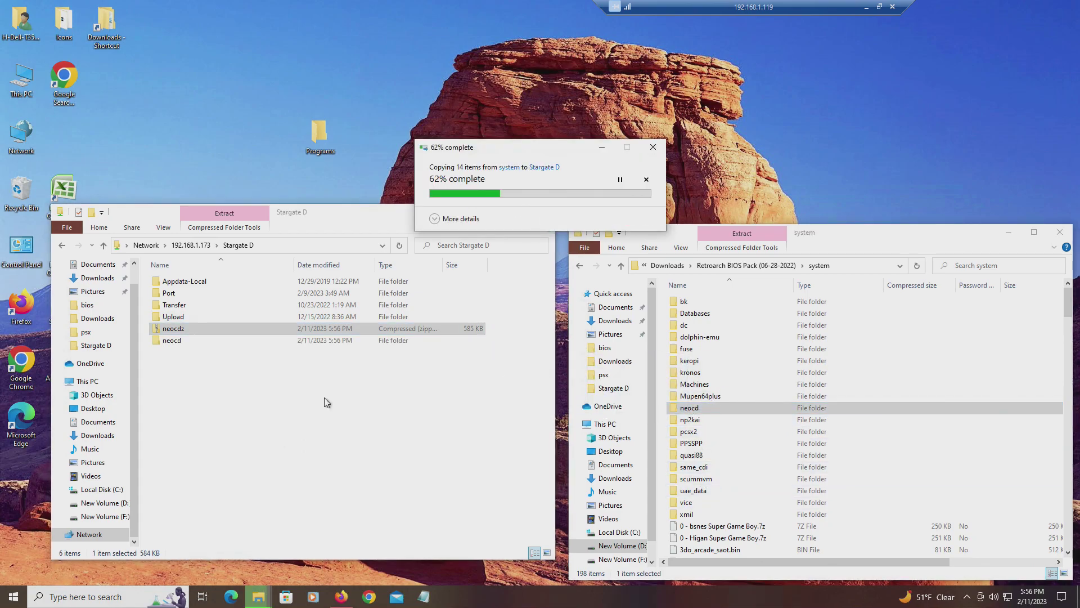
Step: Switch to the local desktop and try to move neocdz from Stargate D into the RetroArch system folder
click(865, 7)
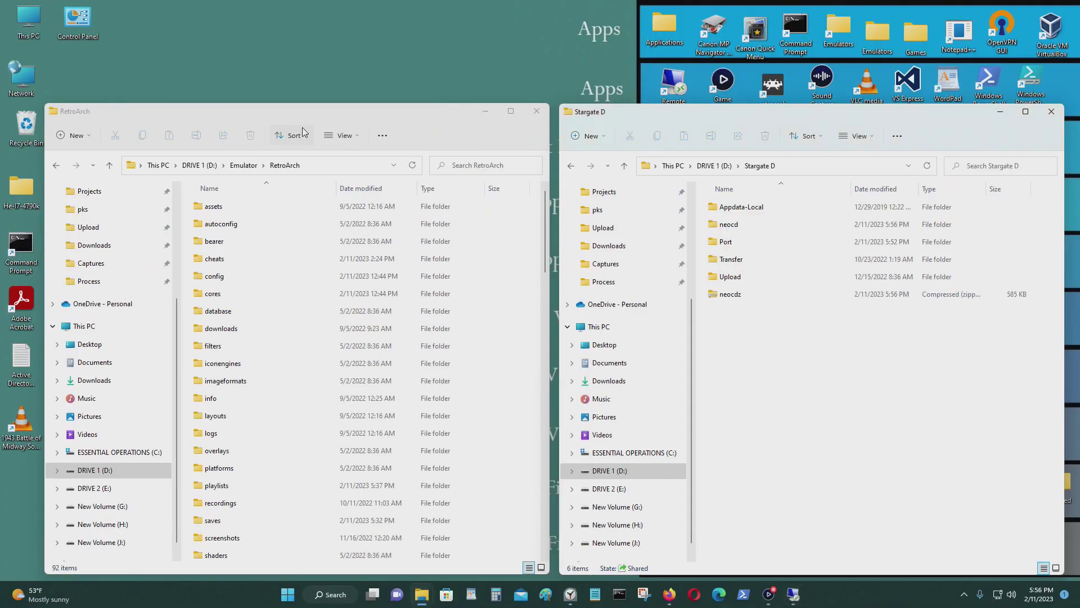
scroll(298, 388, down, 3)
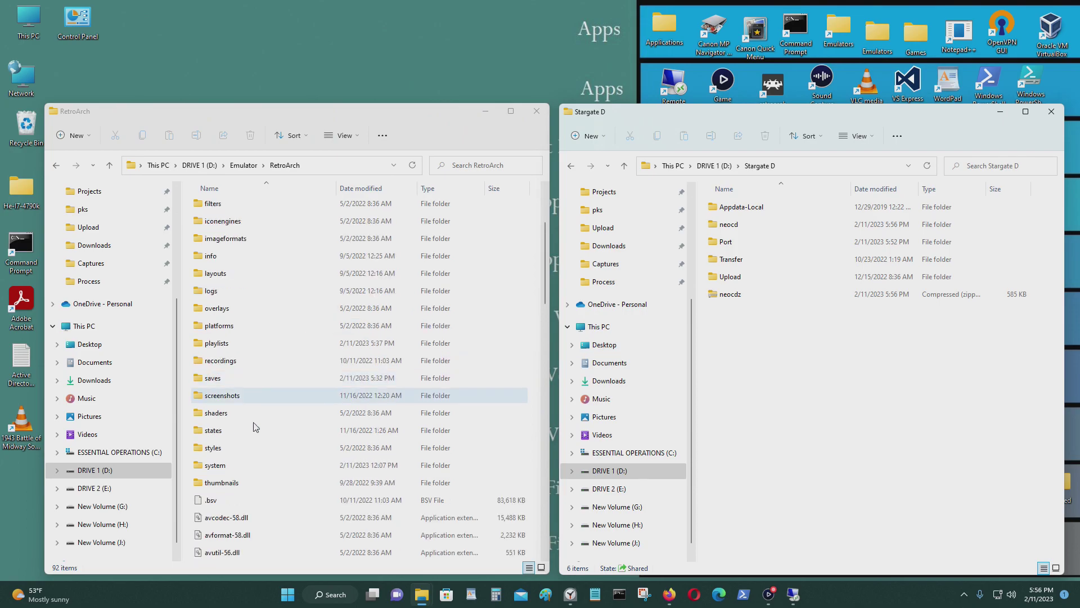
double_click(238, 465)
drag(743, 296, 184, 363)
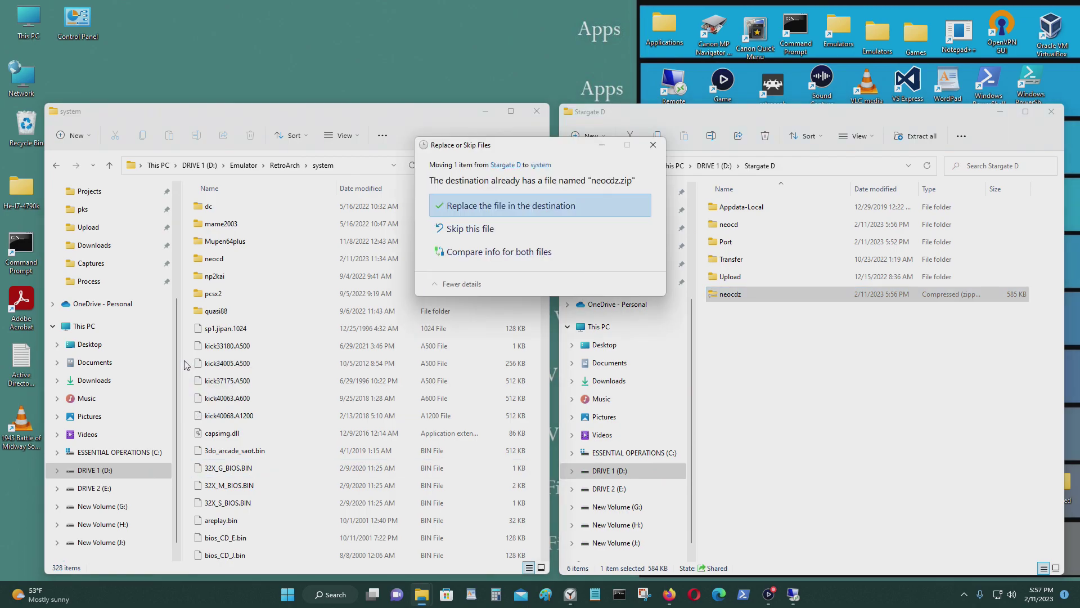
click(485, 208)
Step: Move the neocd folder from Stargate D into the RetroArch system folder, skipping files with the same names
click(799, 228)
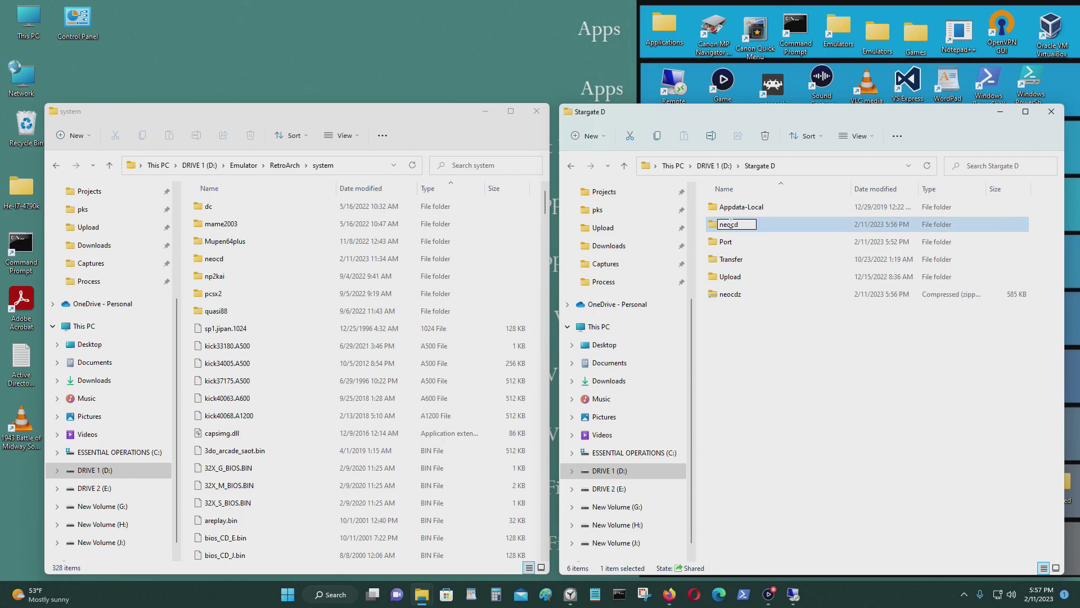
click(765, 225)
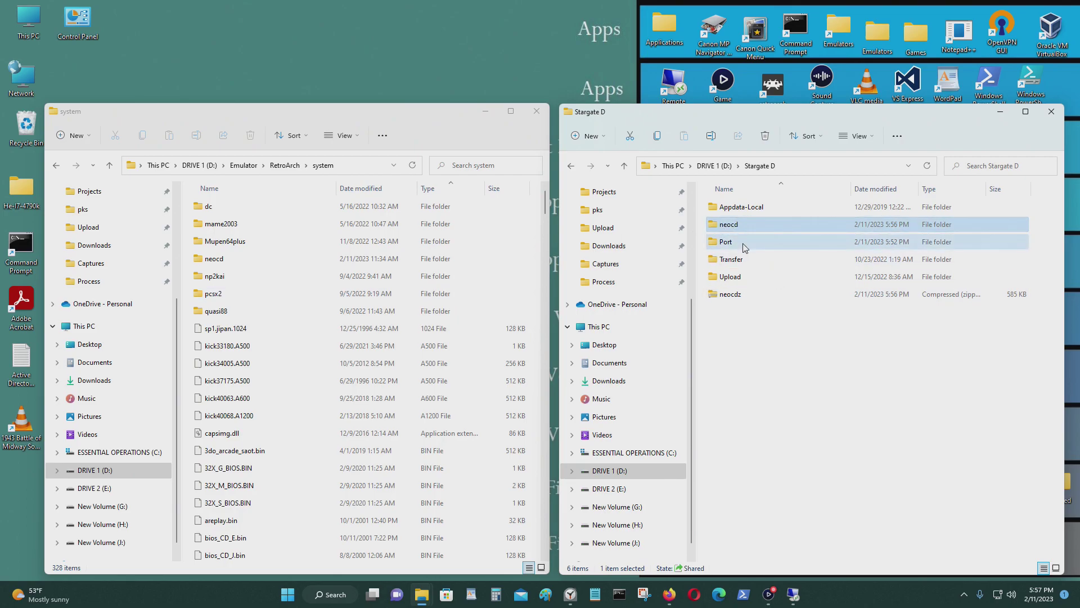
drag(729, 226, 191, 344)
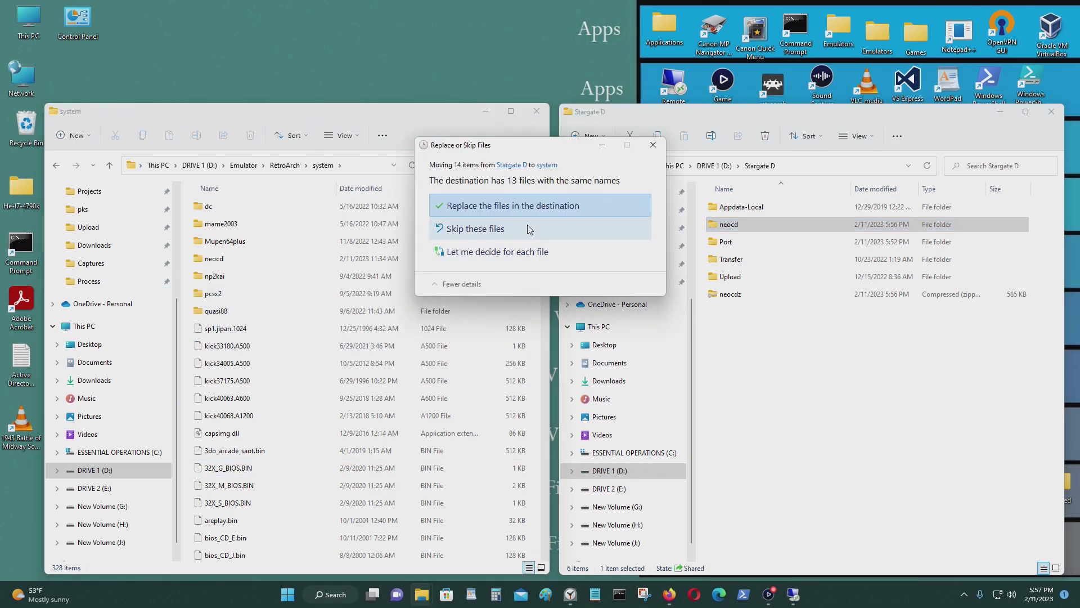
click(502, 230)
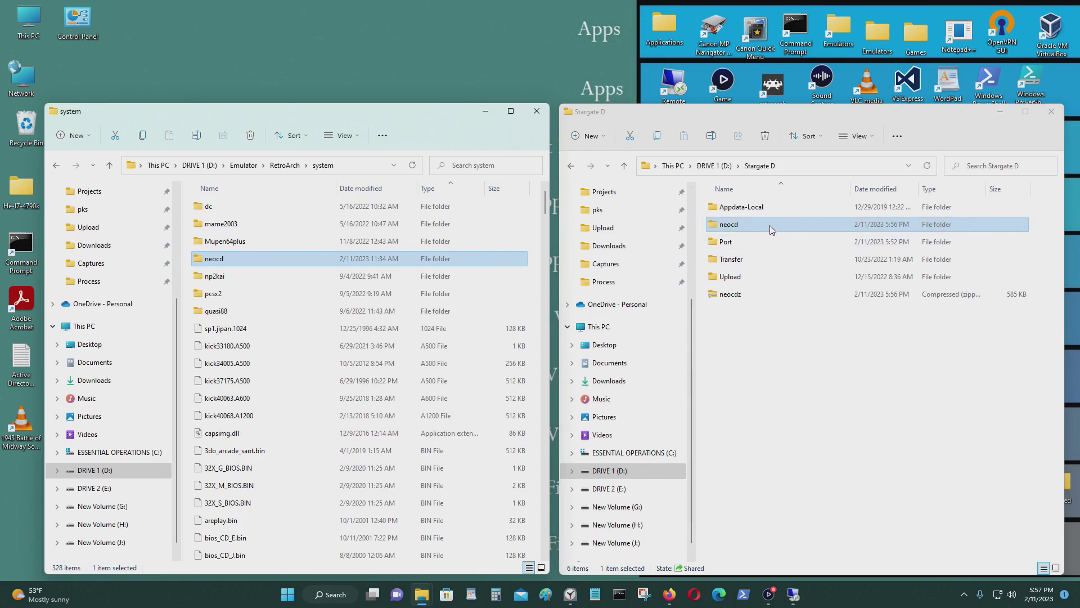
Step: Delete the leftover neocdz archive and neocd folder from Stargate D
drag(815, 337, 759, 295)
key(Delete)
click(747, 233)
key(Delete)
Step: Return to the remote desktop, close the BIOS archive window and open Downloads\Ninja Commando on New Volume (D:) in a taller window
click(794, 594)
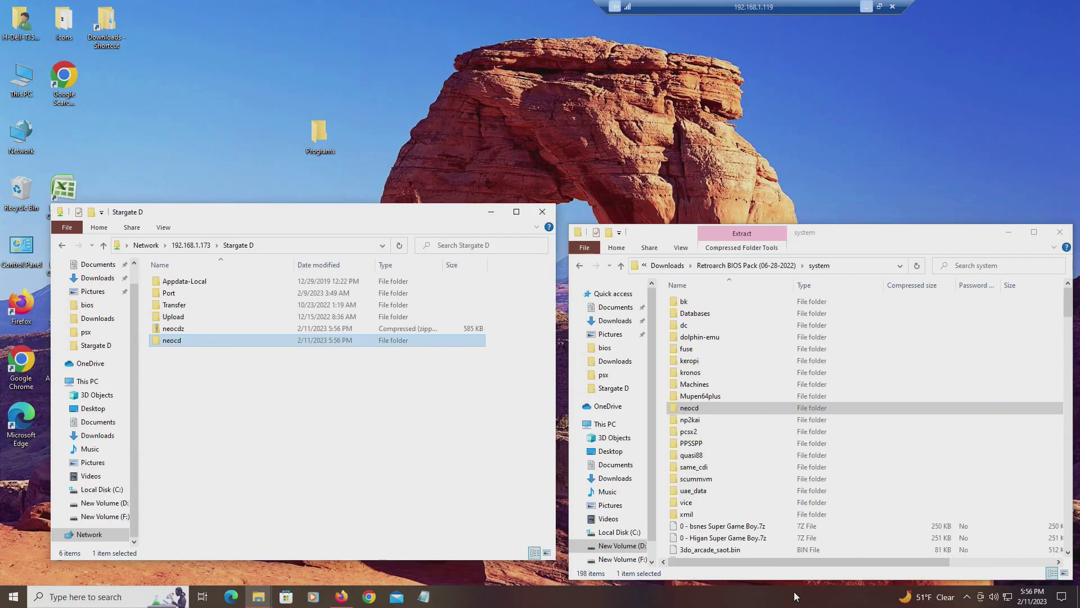
drag(774, 240, 772, 218)
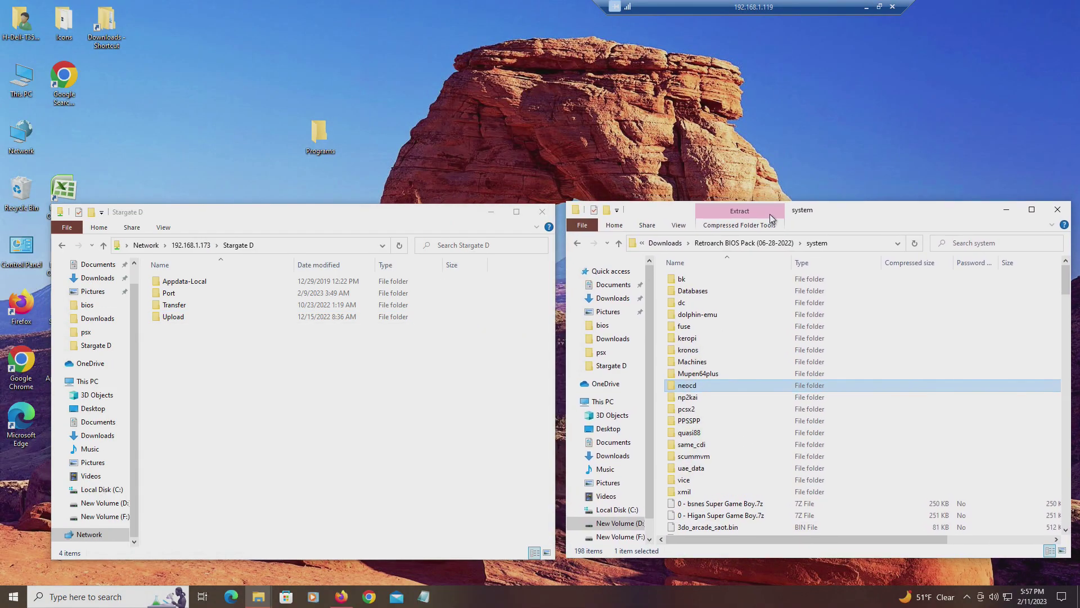
click(1064, 211)
double_click(32, 94)
double_click(854, 417)
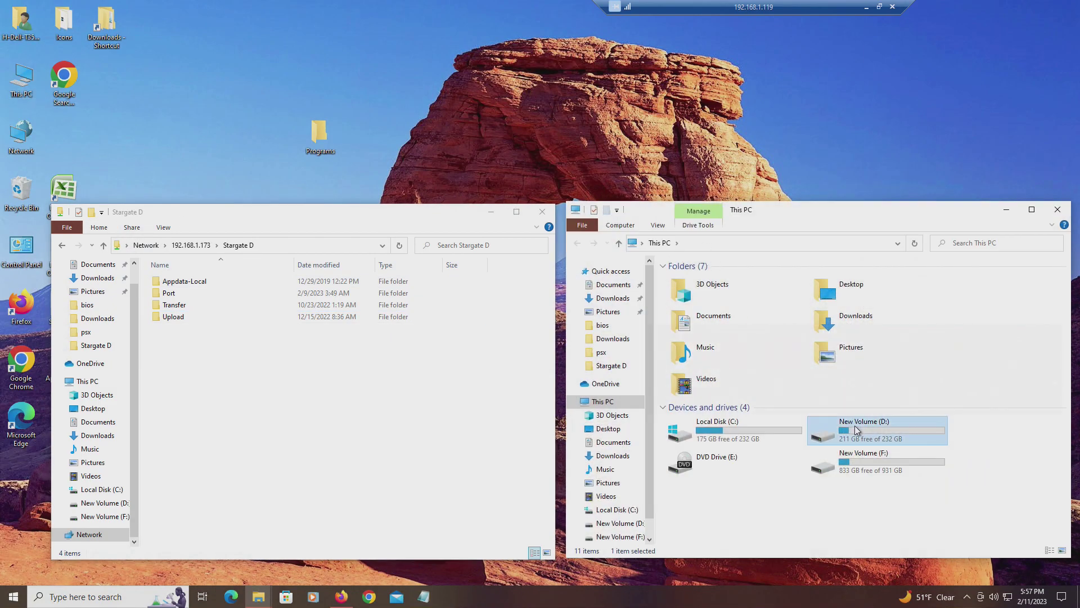
double_click(746, 291)
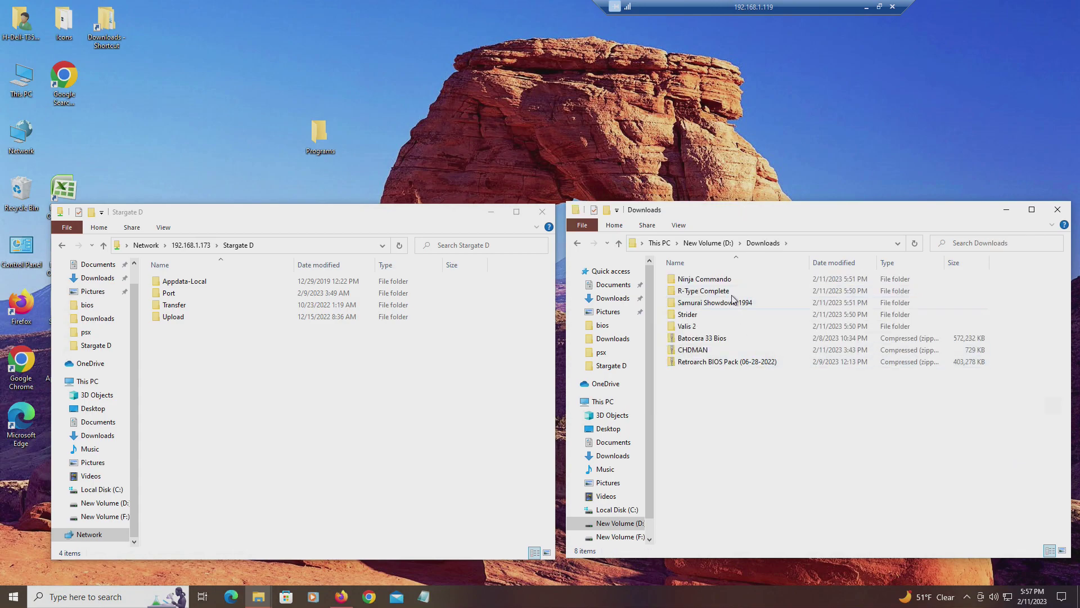
double_click(731, 279)
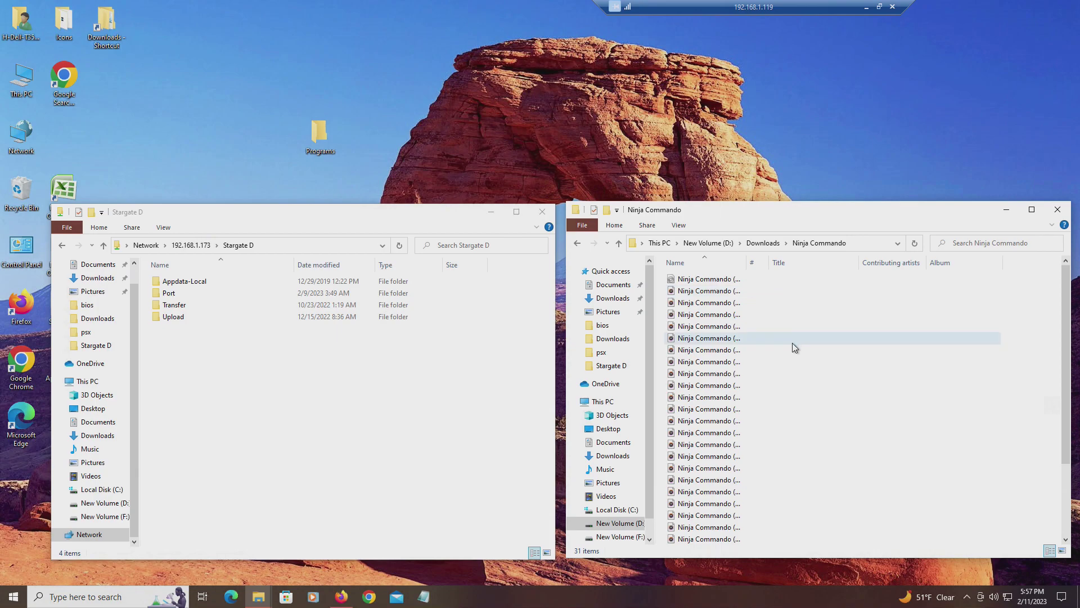
scroll(789, 447, down, 3)
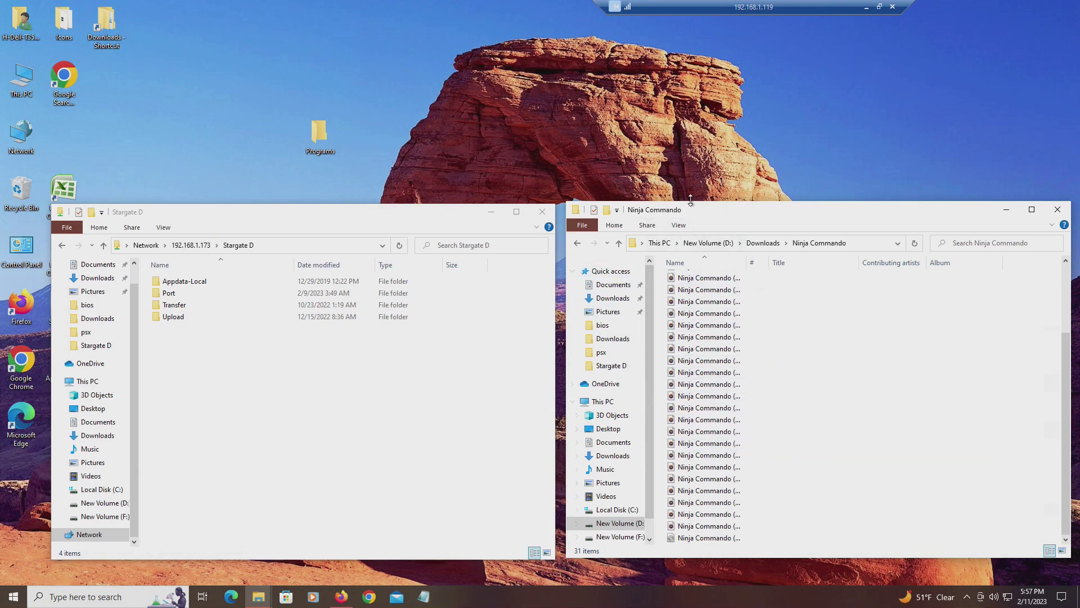
drag(691, 202, 638, 110)
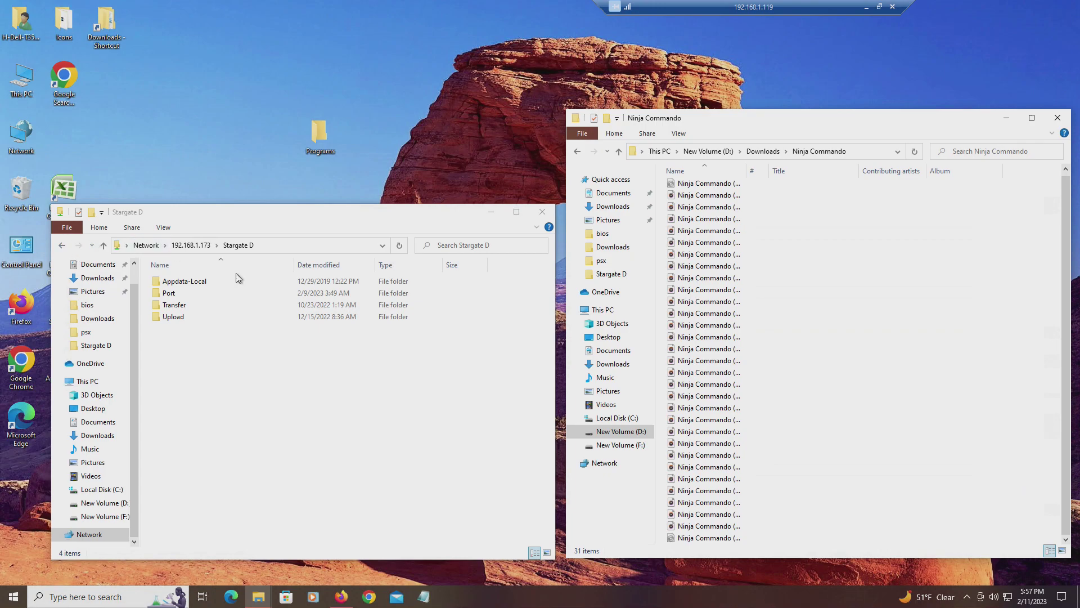
Step: Open the Downloads folder on New Volume (D:) in another window and select the CHDMAN archive
double_click(24, 90)
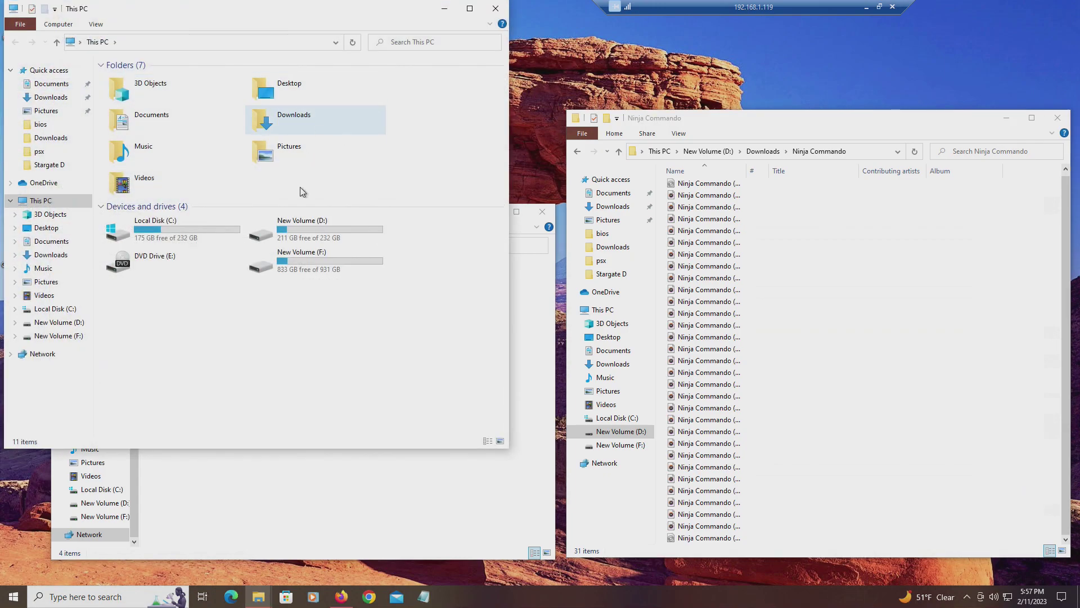
double_click(309, 230)
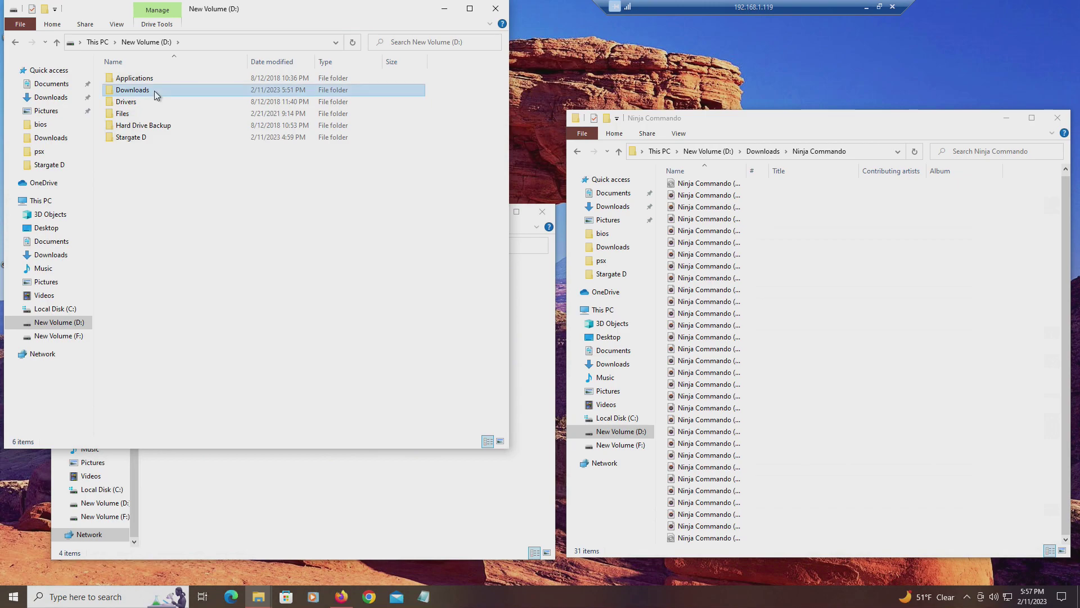
double_click(135, 90)
click(154, 149)
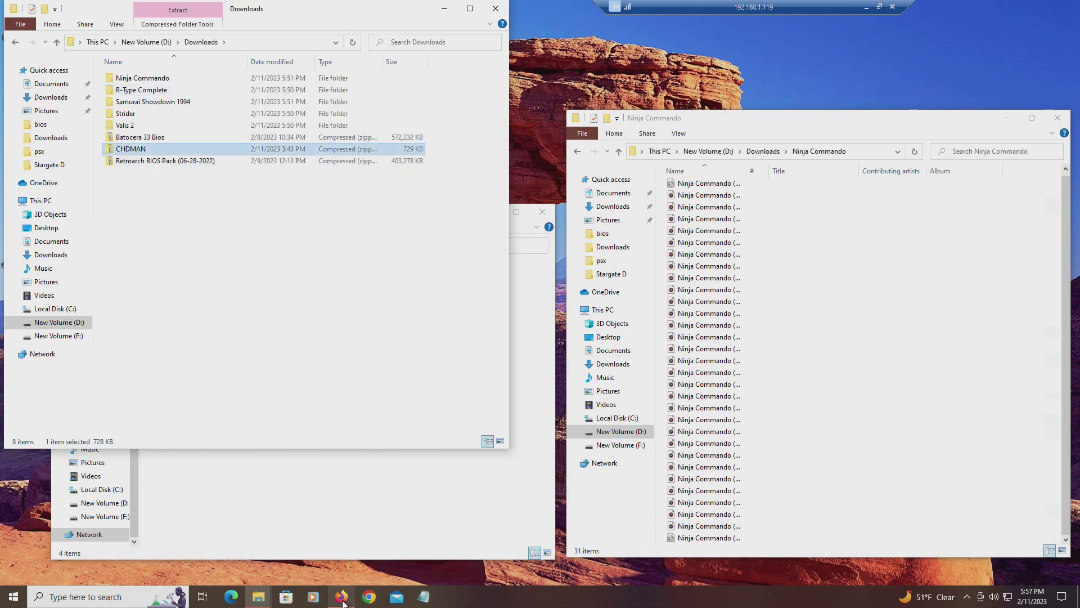
Step: Check the CHDMAN download page on the Internet Archive in Firefox, then return to the folder windows
click(342, 596)
click(433, 7)
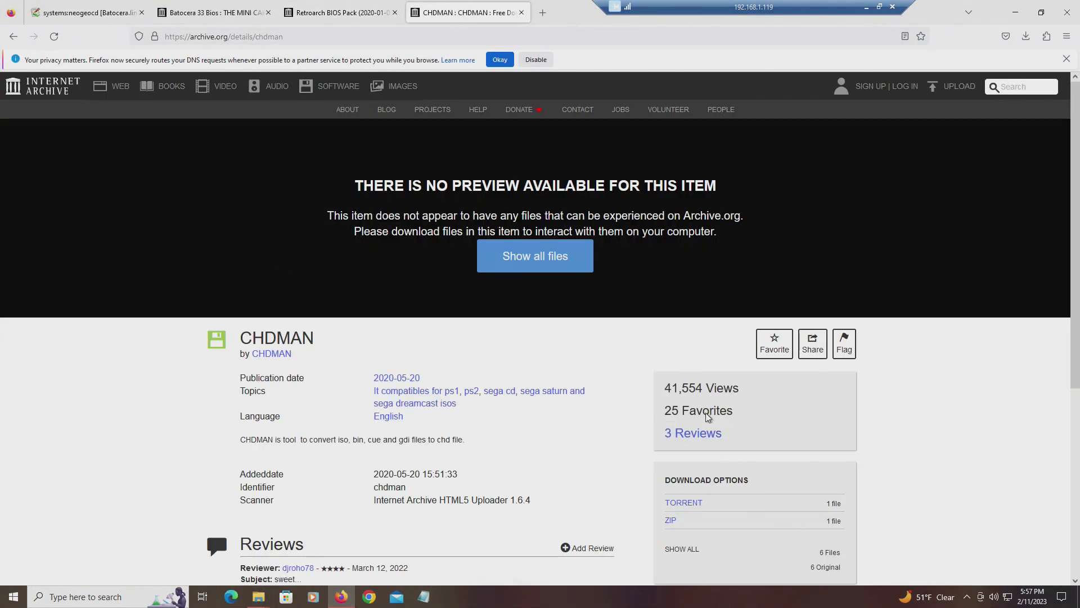
scroll(722, 418, down, 2)
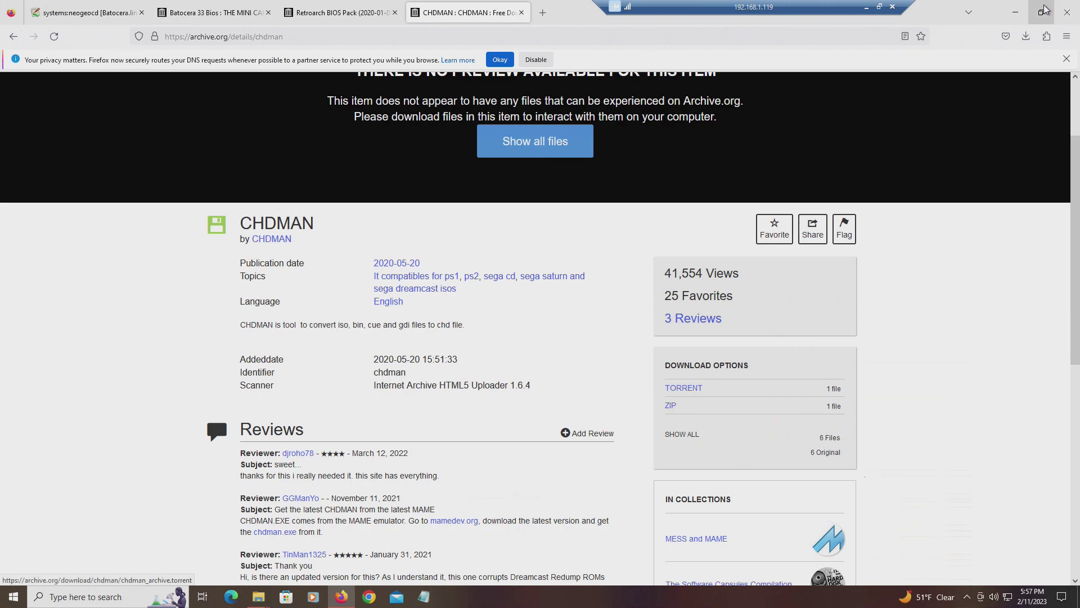
click(1015, 12)
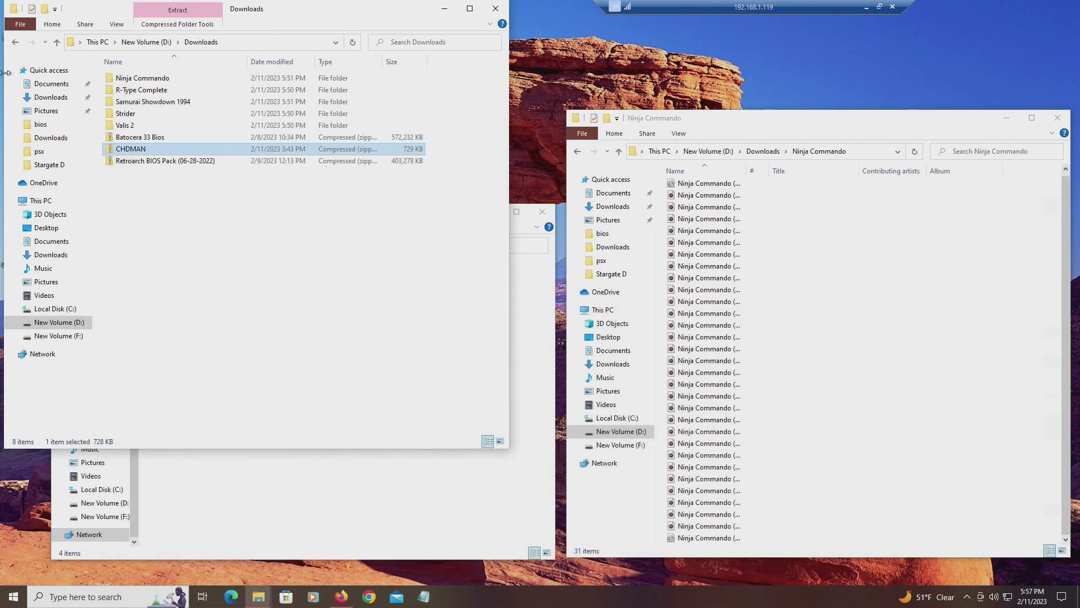
Step: Copy chdman and Cue or GDI to CHD from the CHDMAN archive into the Ninja Commando folder
double_click(125, 153)
double_click(130, 83)
click(138, 90)
key(ctrl+a)
drag(126, 86, 668, 298)
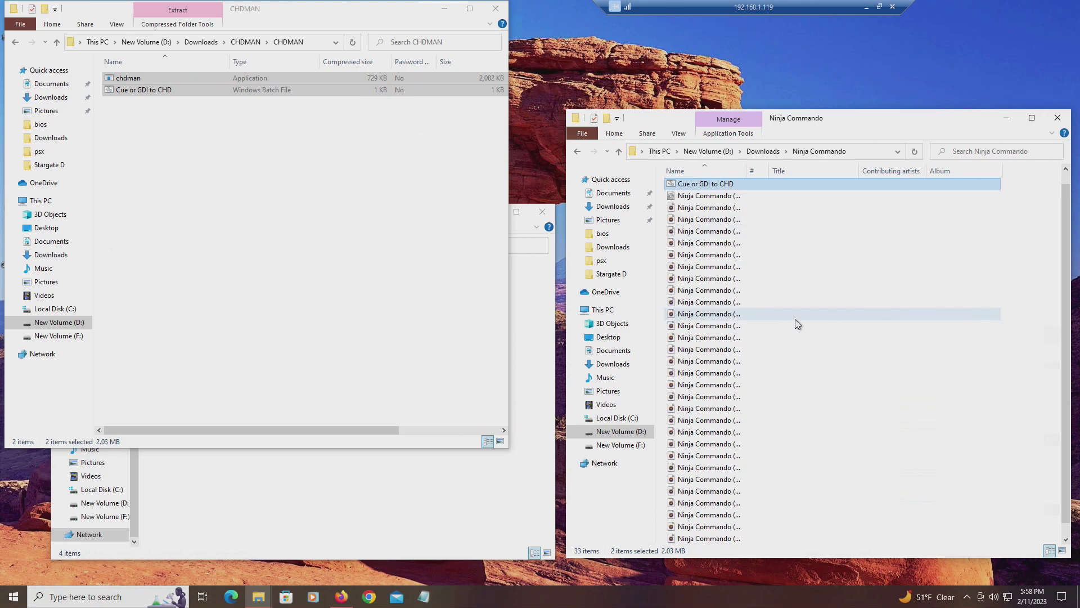
Step: Start Notepad and copy the path of the Ninja Commando folder
click(725, 197)
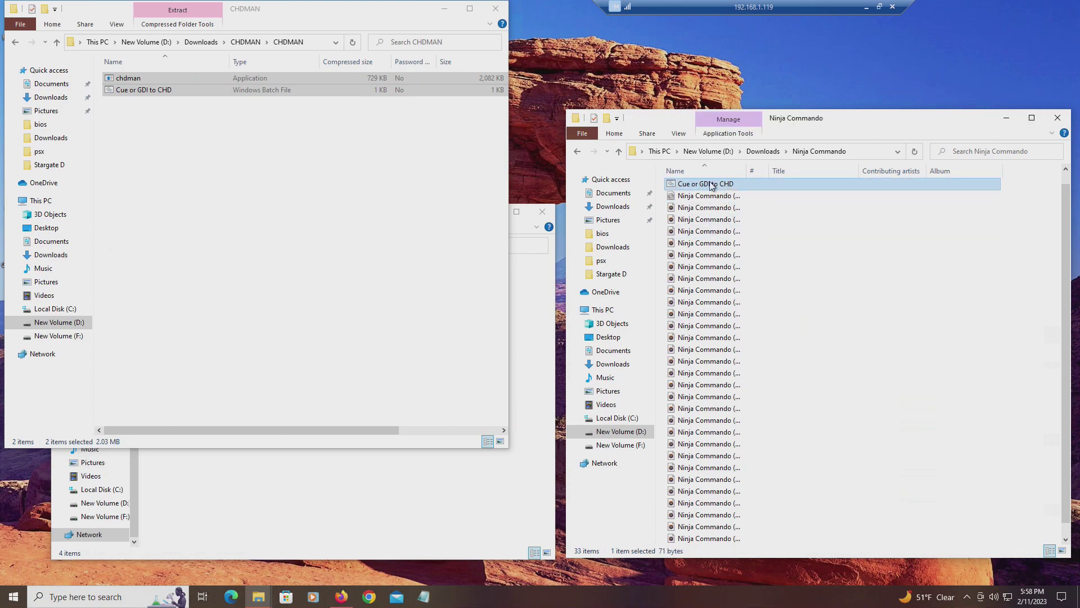
click(430, 600)
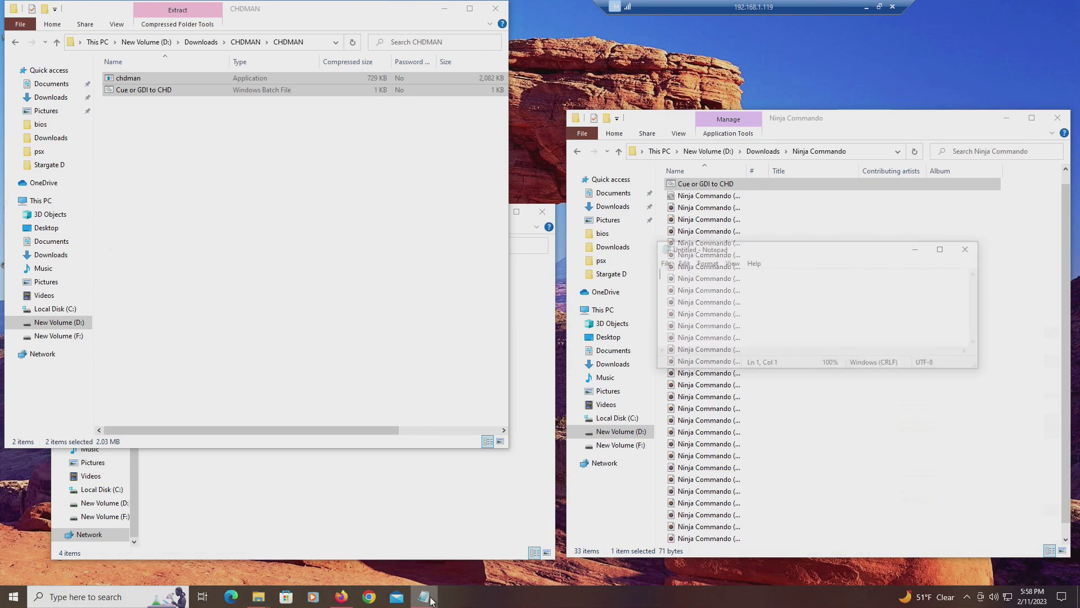
click(851, 156)
key(ctrl+c)
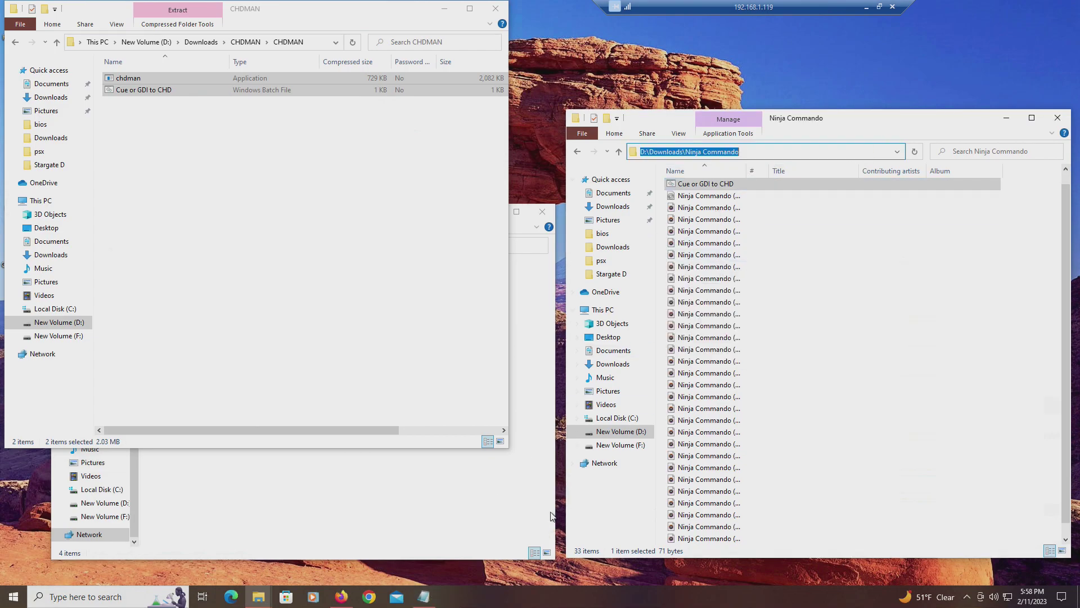
click(494, 510)
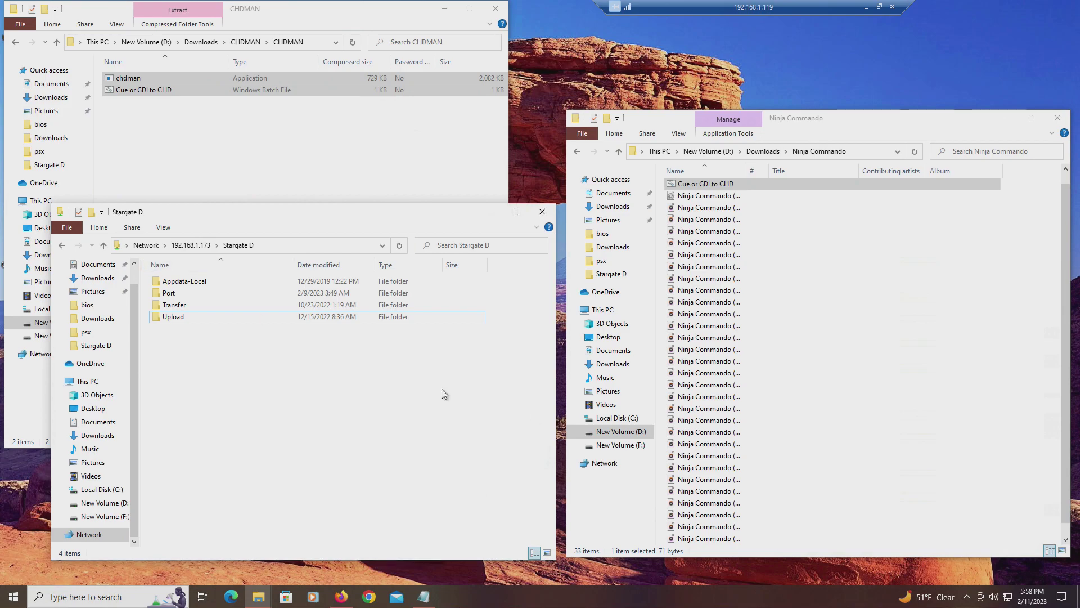
Step: Begin opening a file in Notepad and browse to D:\Downloads\Ninja Commando using the copied path
click(424, 596)
click(663, 263)
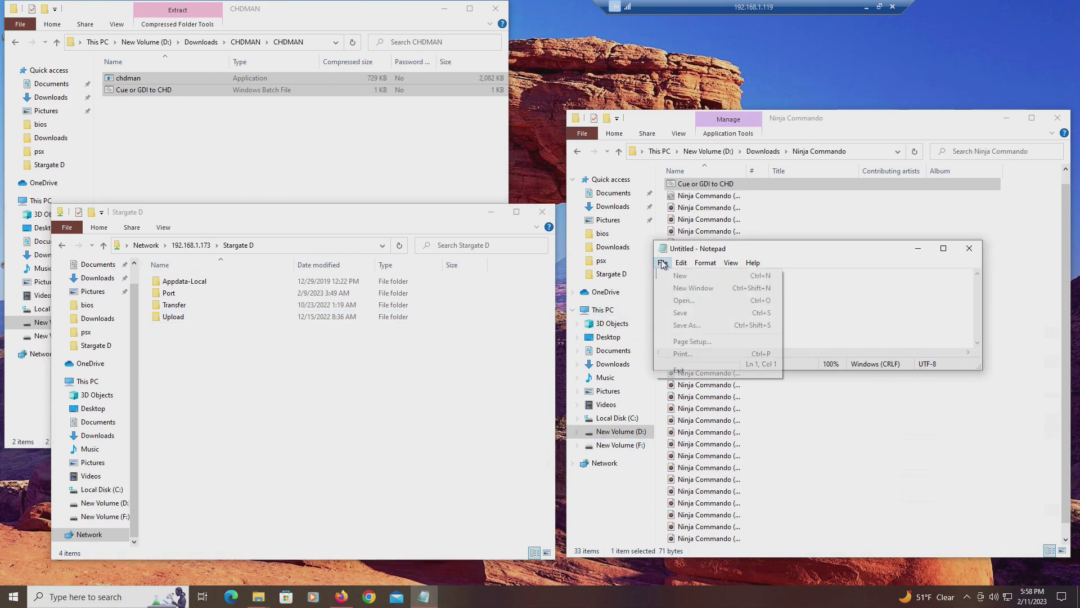
click(706, 301)
click(814, 297)
key(ctrl+v)
key(Return)
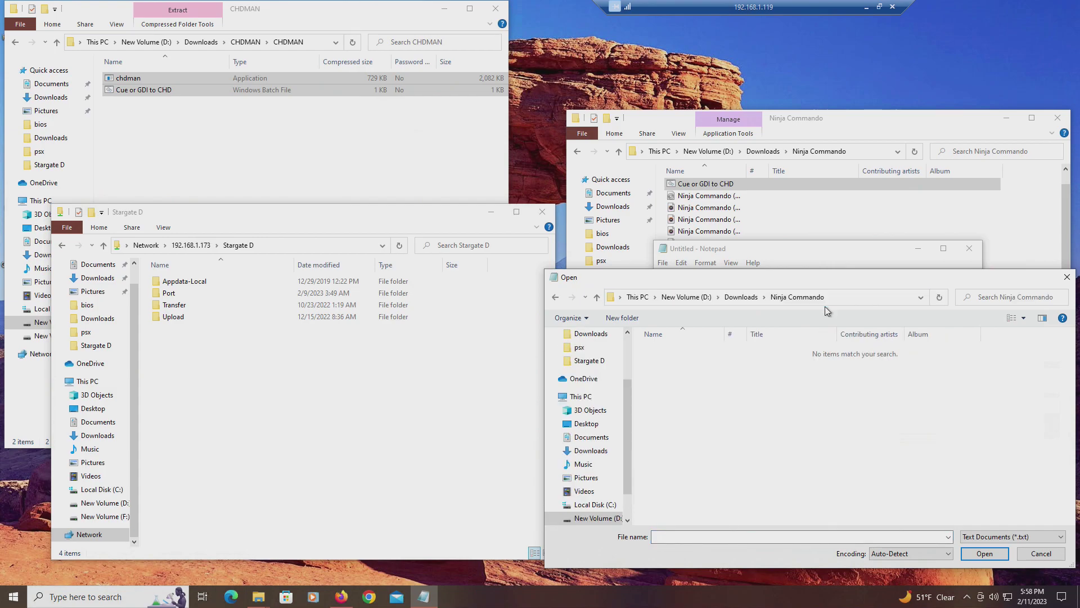
Step: List all file types, open Cue or GDI to CHD in a maximized Notepad window and select its entire command line
click(1035, 536)
click(991, 554)
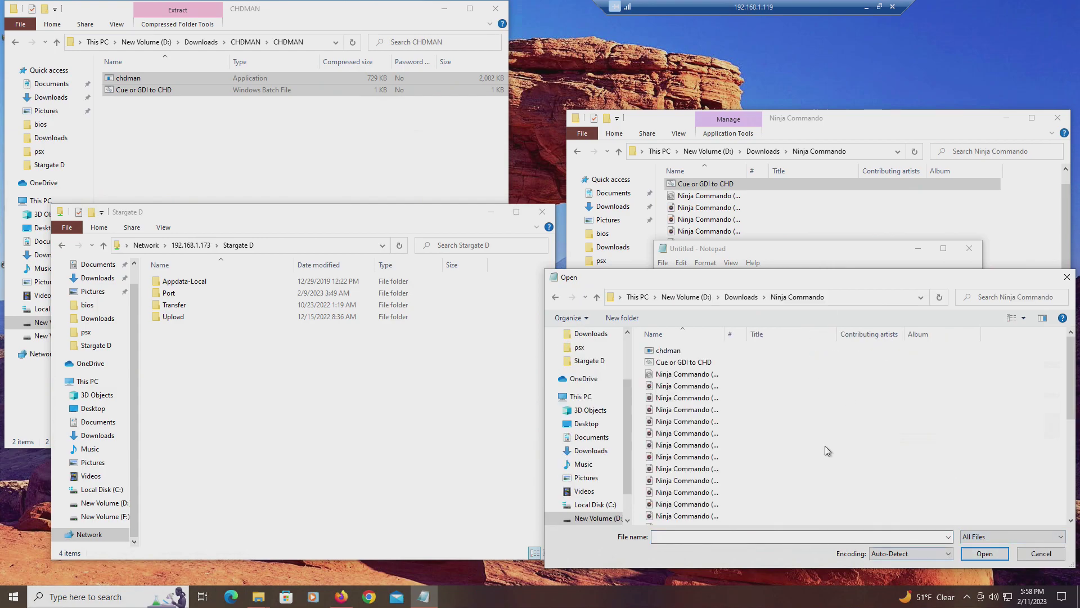
click(723, 361)
click(990, 554)
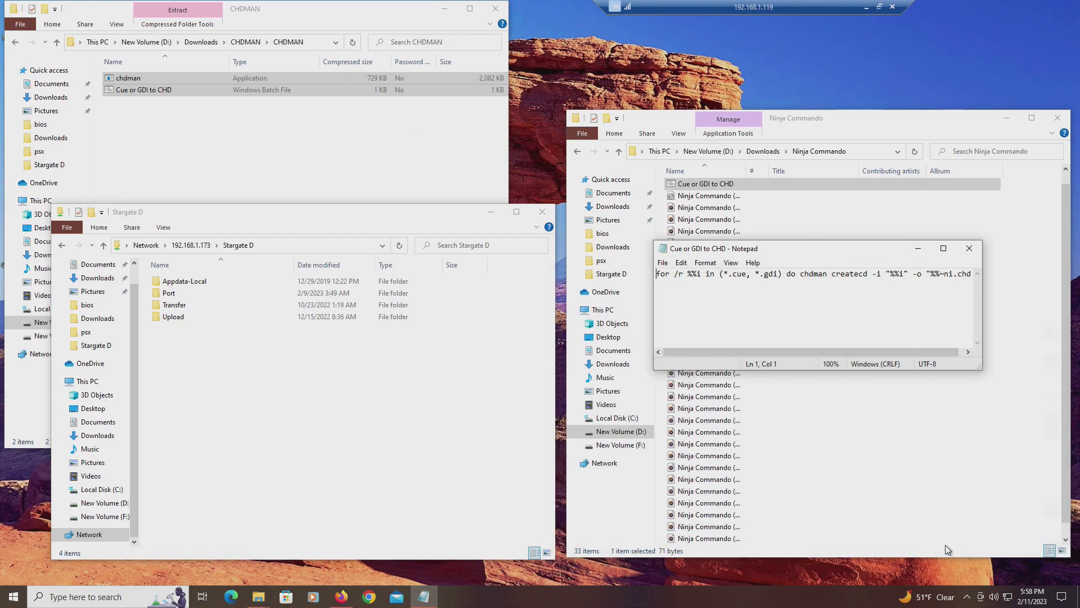
click(944, 248)
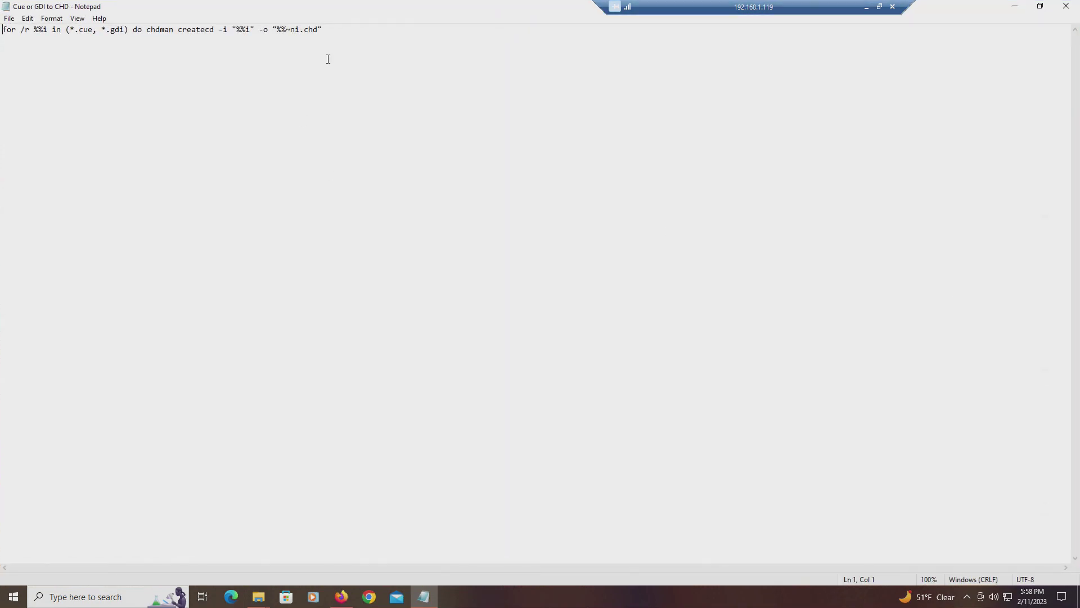
key(ctrl+a)
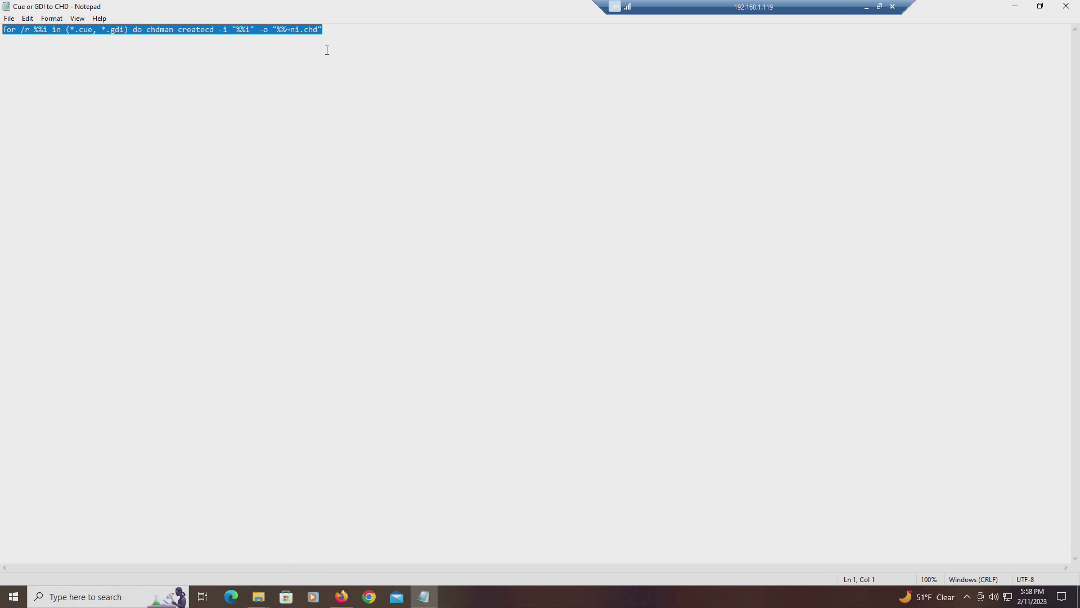
Step: Close the conversion batch file in Notepad and look over the files in the Ninja Commando folder
click(356, 32)
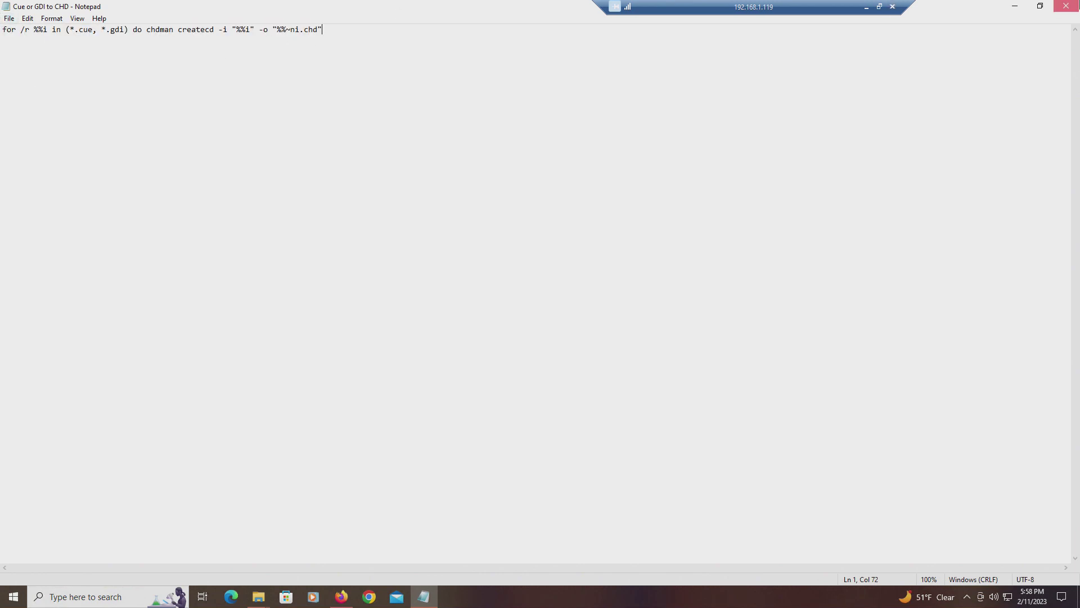
click(1066, 6)
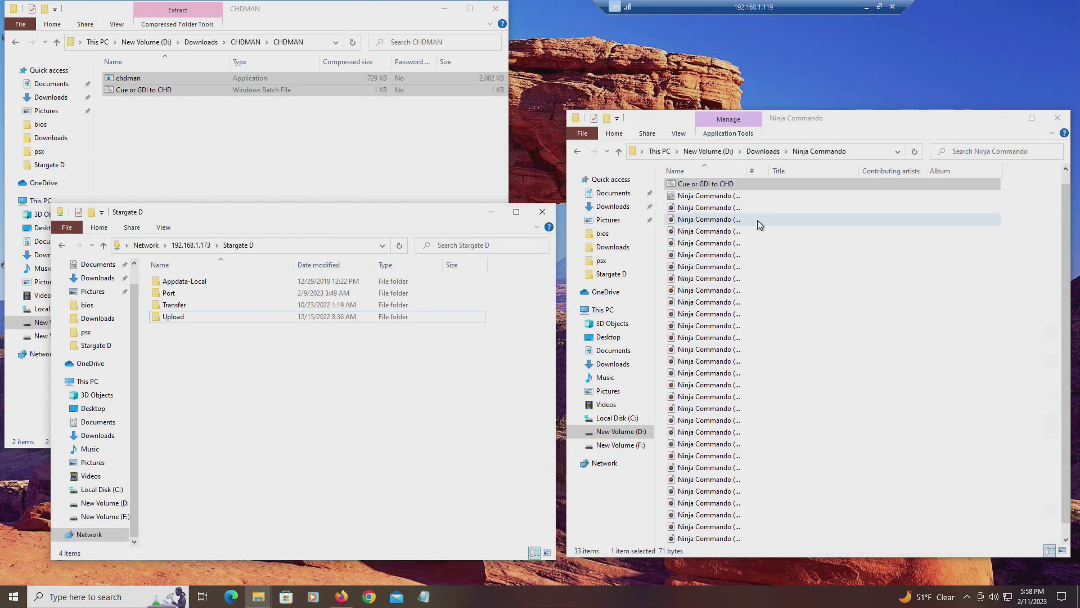
scroll(764, 263, down, 1)
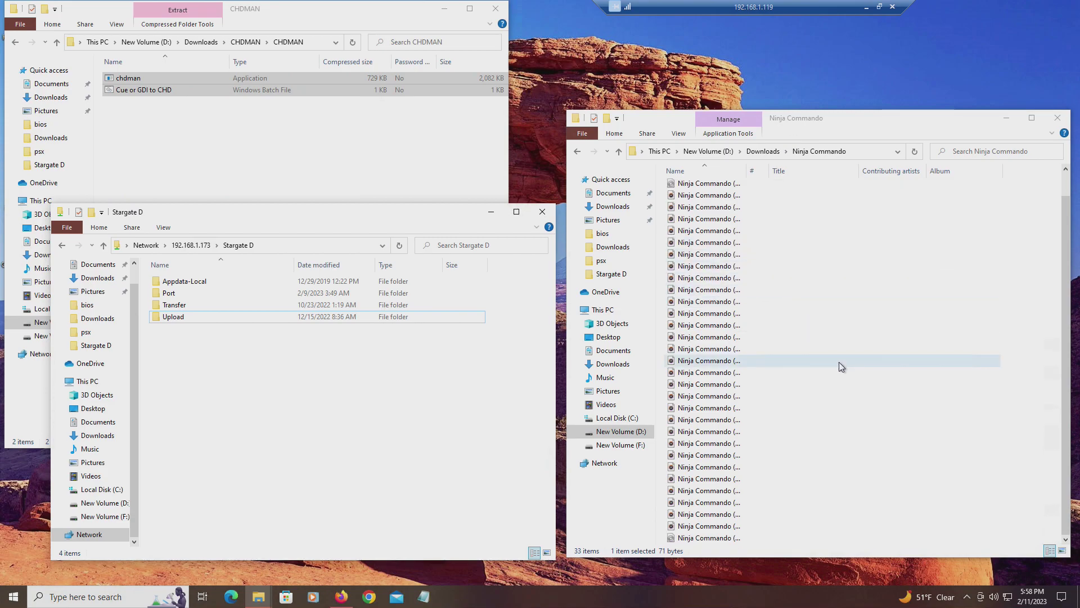
scroll(840, 467, up, 1)
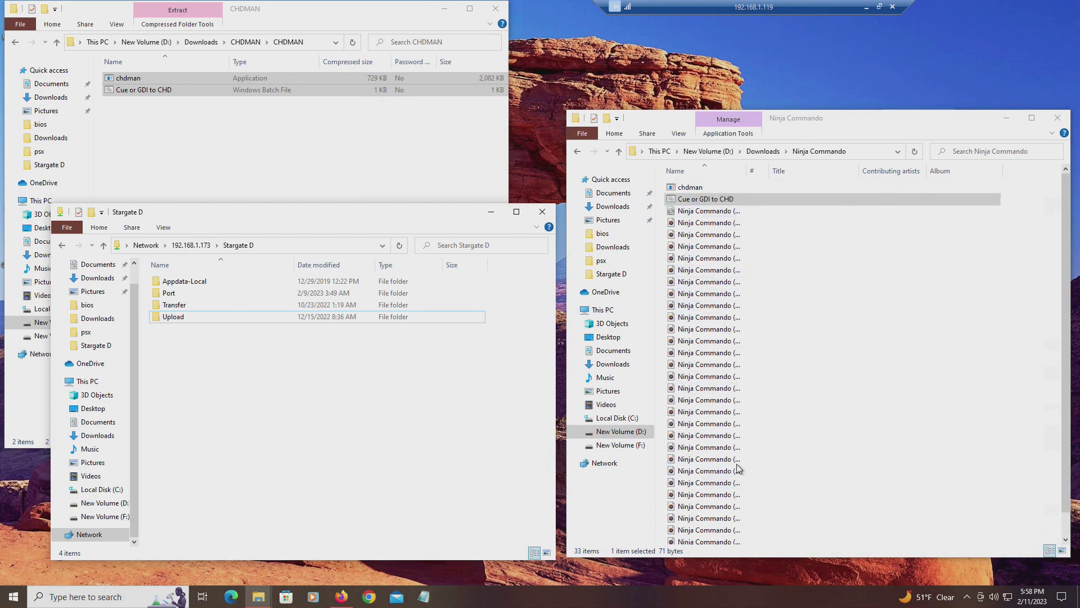
scroll(778, 429, down, 1)
scroll(791, 428, up, 1)
Step: Select all Ninja Commando disc files and run them through the Cue or GDI to CHD batch file
click(687, 212)
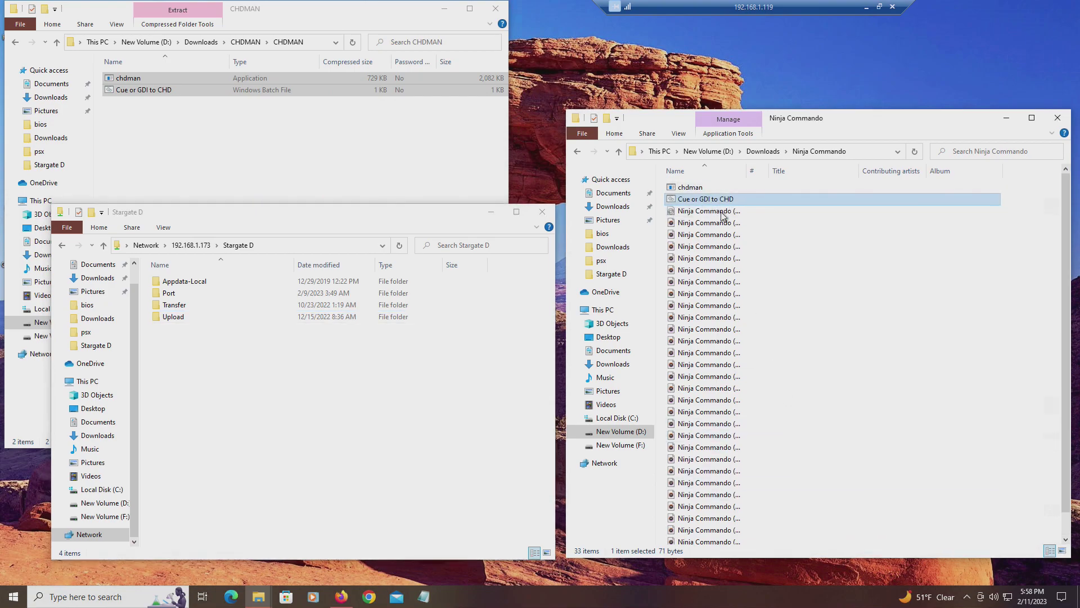
drag(664, 214, 818, 572)
scroll(800, 324, up, 1)
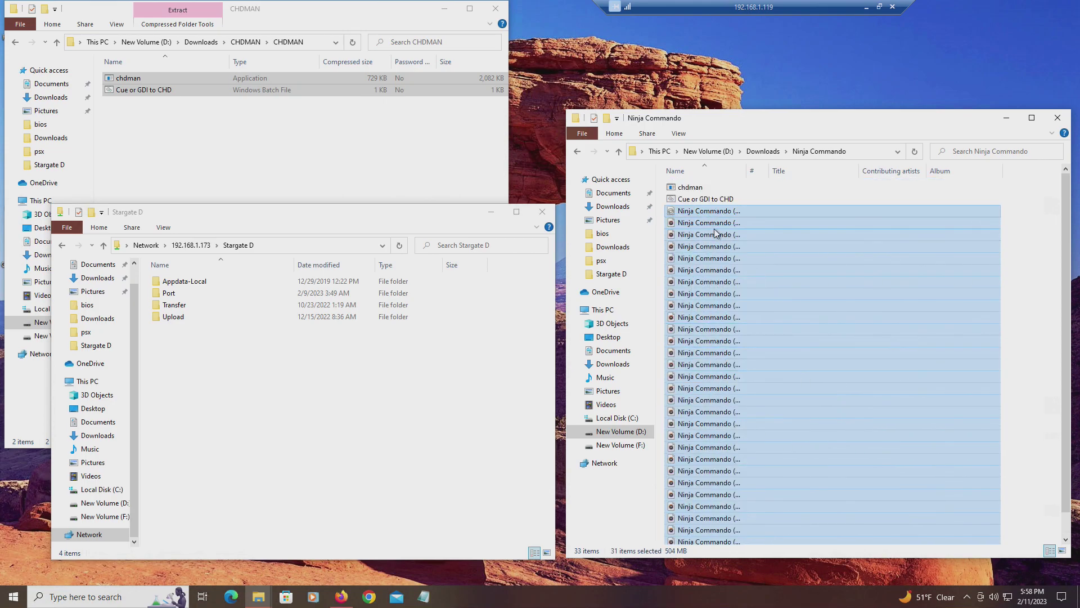
drag(705, 222, 754, 199)
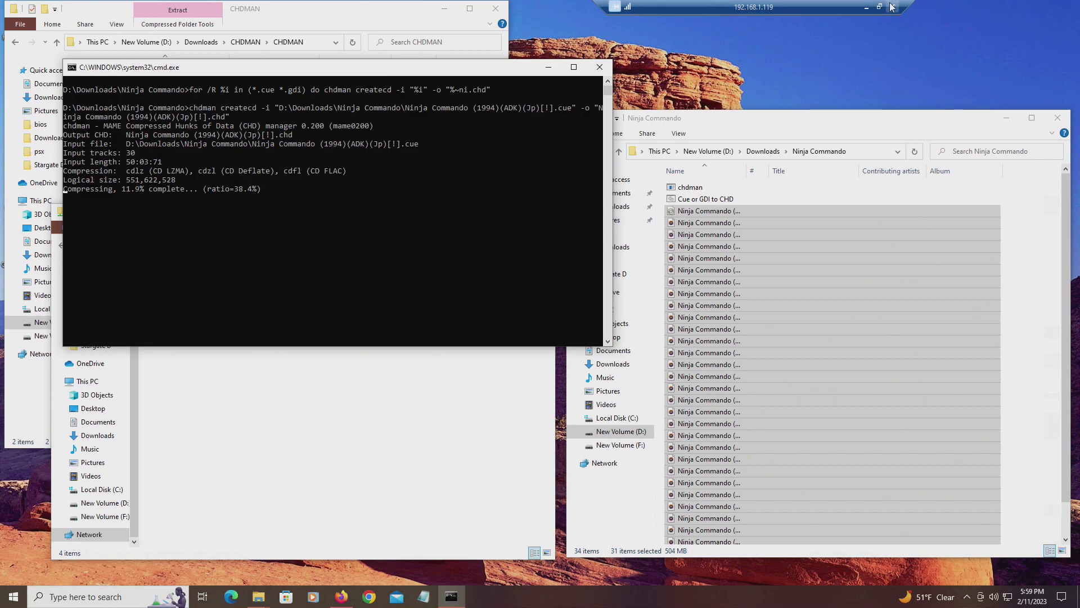
click(866, 7)
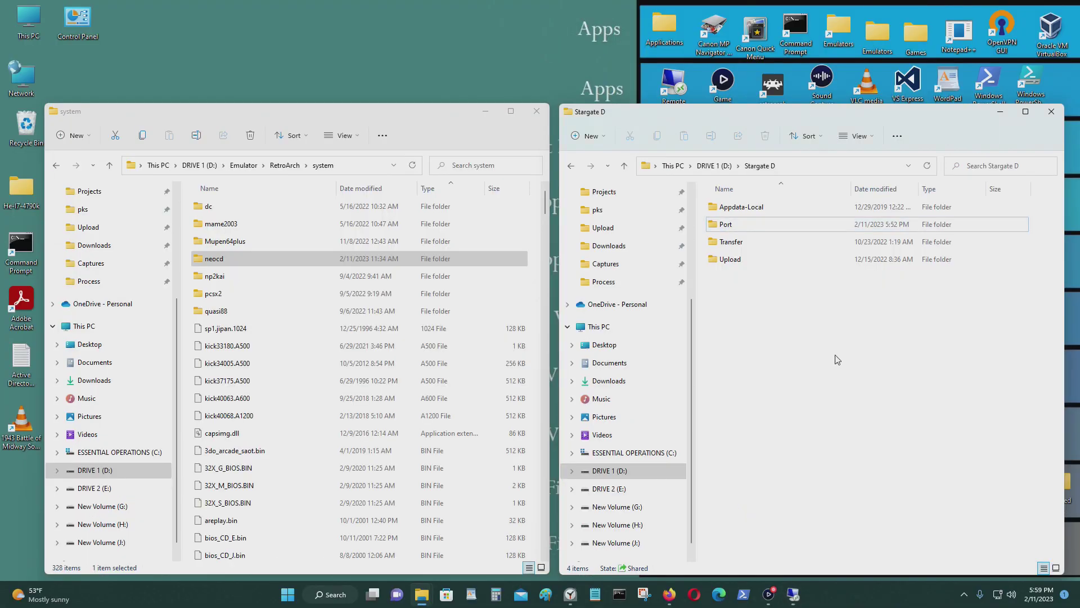
click(792, 594)
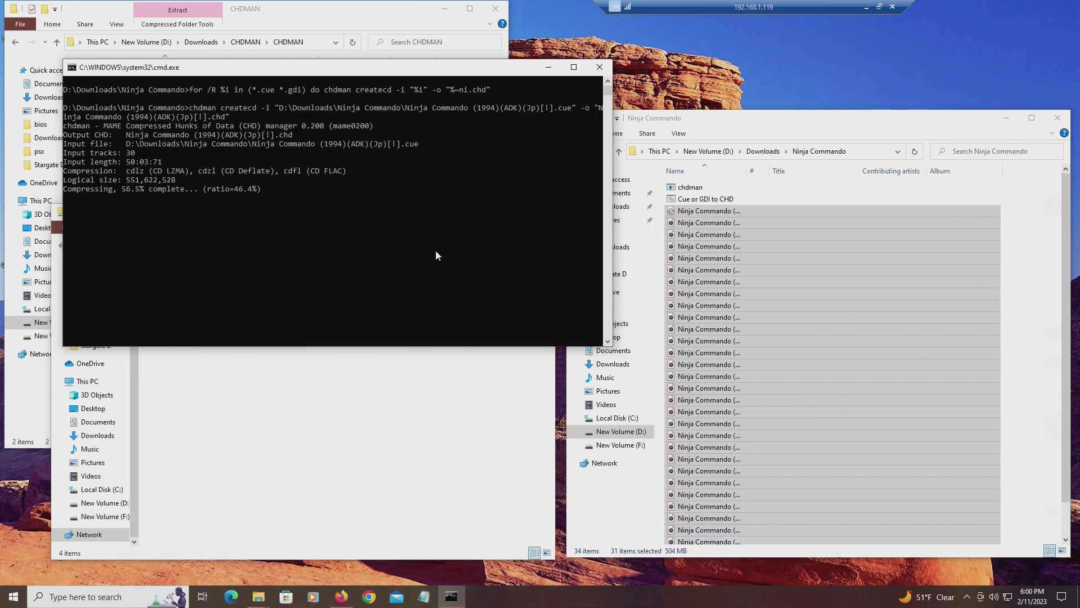
scroll(844, 304, down, 2)
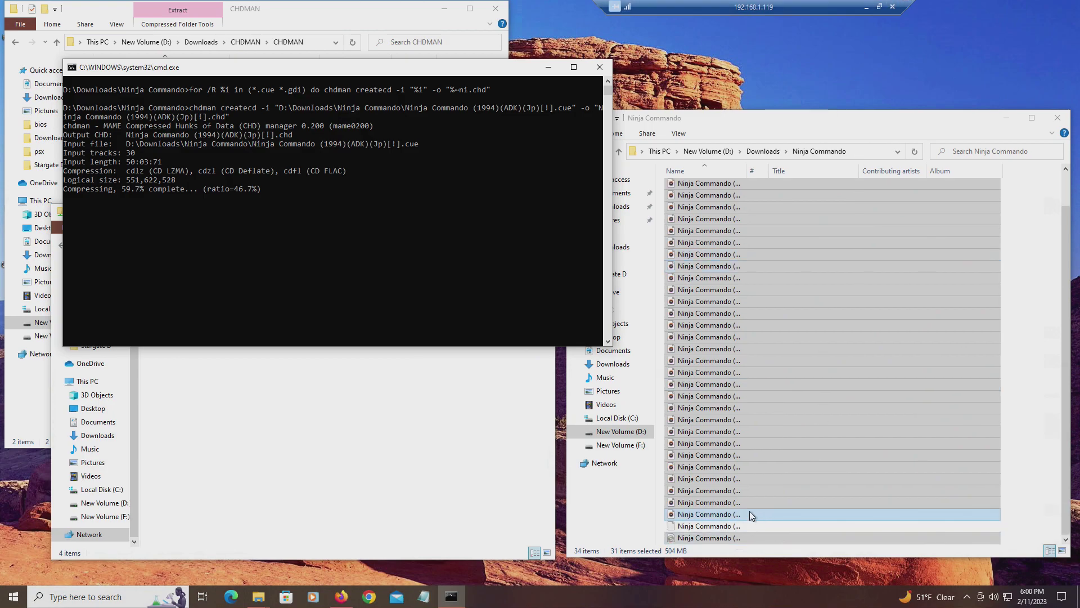
scroll(763, 510, up, 1)
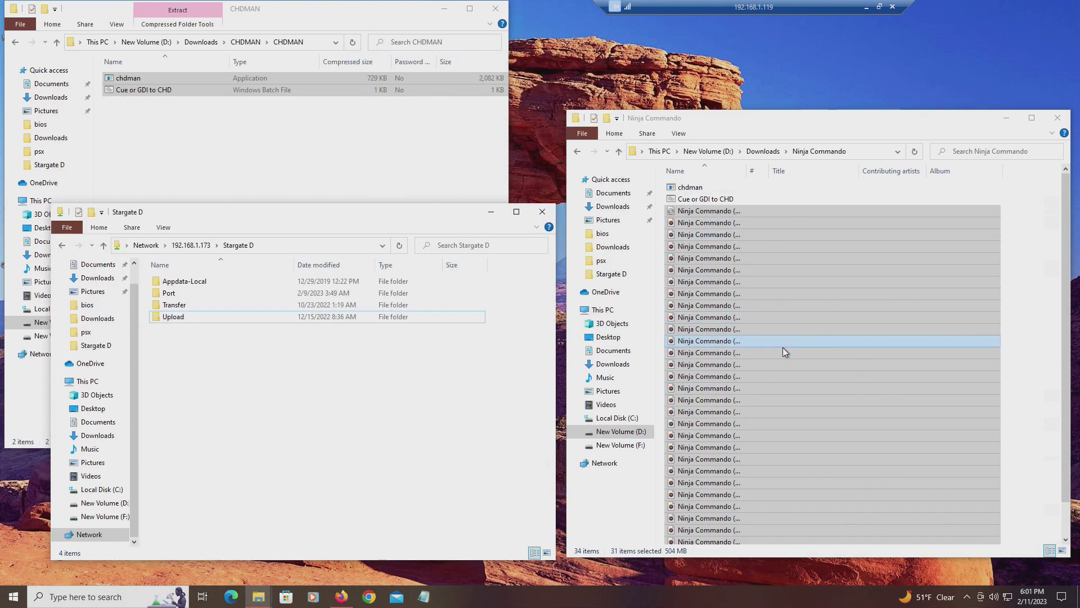
Step: Copy the converted Ninja Commando CHD file from its folder to the Stargate D network share
scroll(782, 346, down, 1)
click(690, 528)
drag(689, 529, 275, 448)
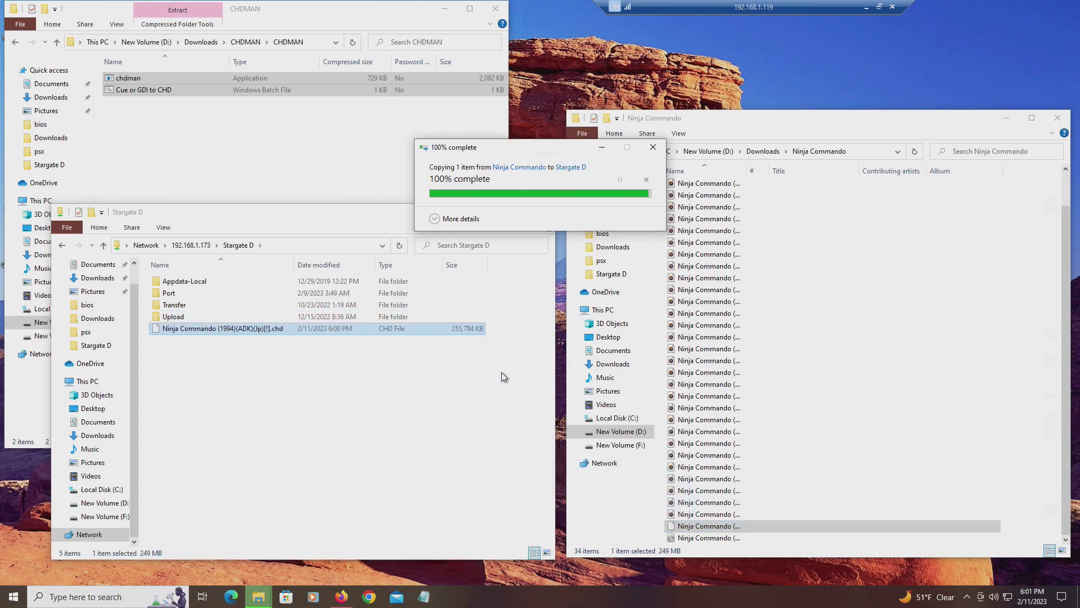
Step: View the properties of the copied Ninja Commando CHD file to check its size, and close them
right_click(296, 330)
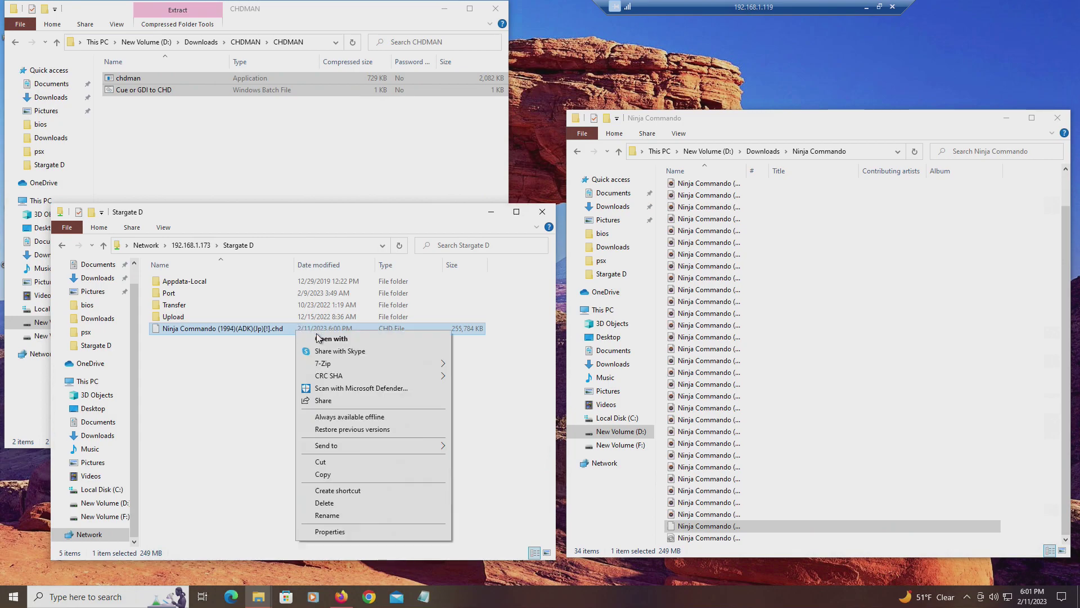
click(370, 532)
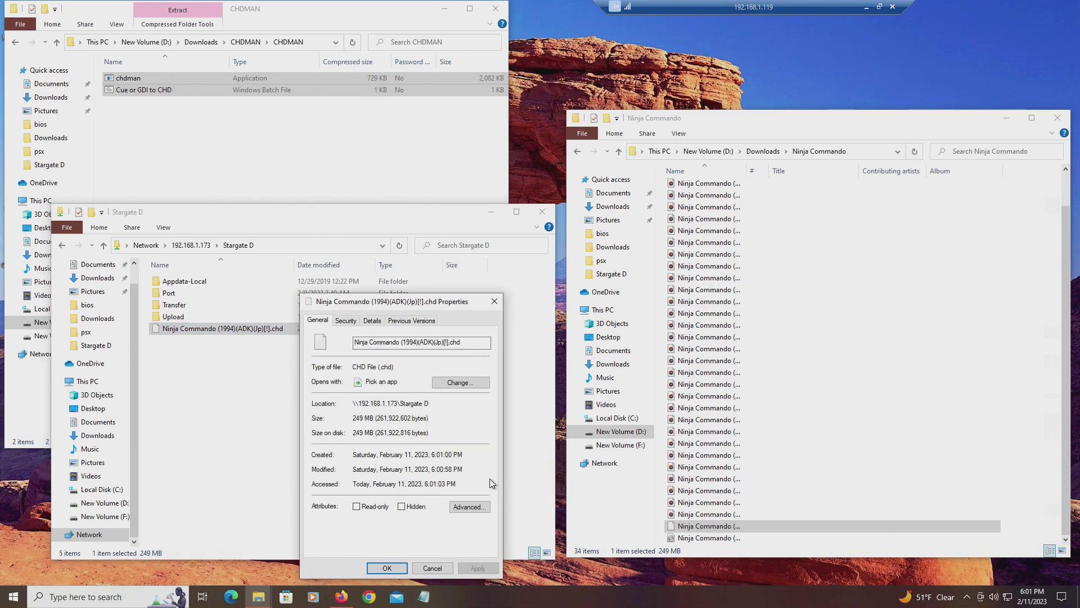
click(426, 566)
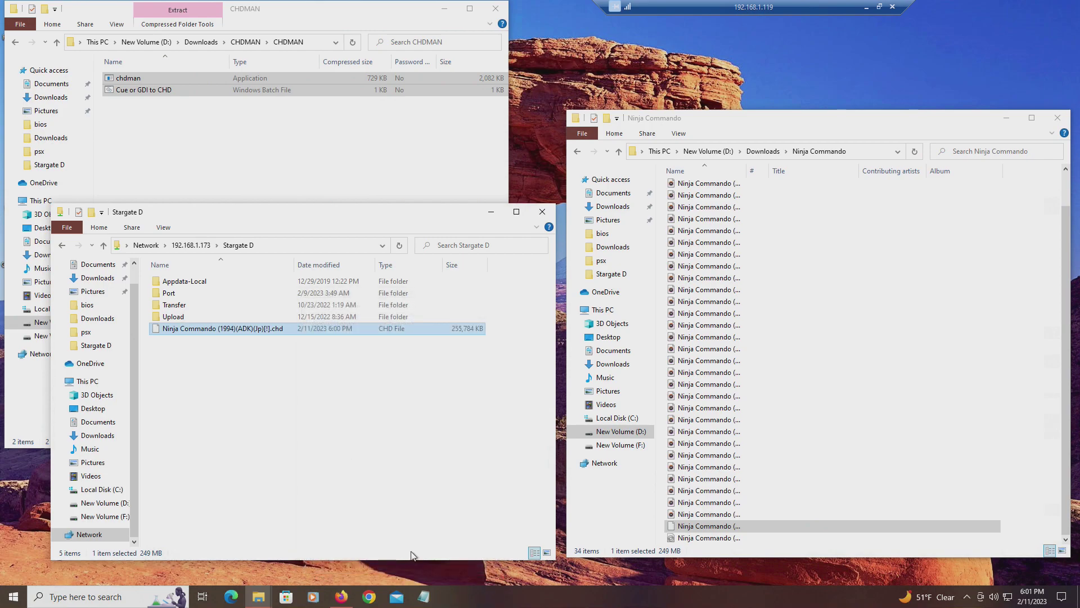
Step: Rename the CHD file in Stargate D as Ninja Commando (1994).chd
click(267, 330)
click(269, 330)
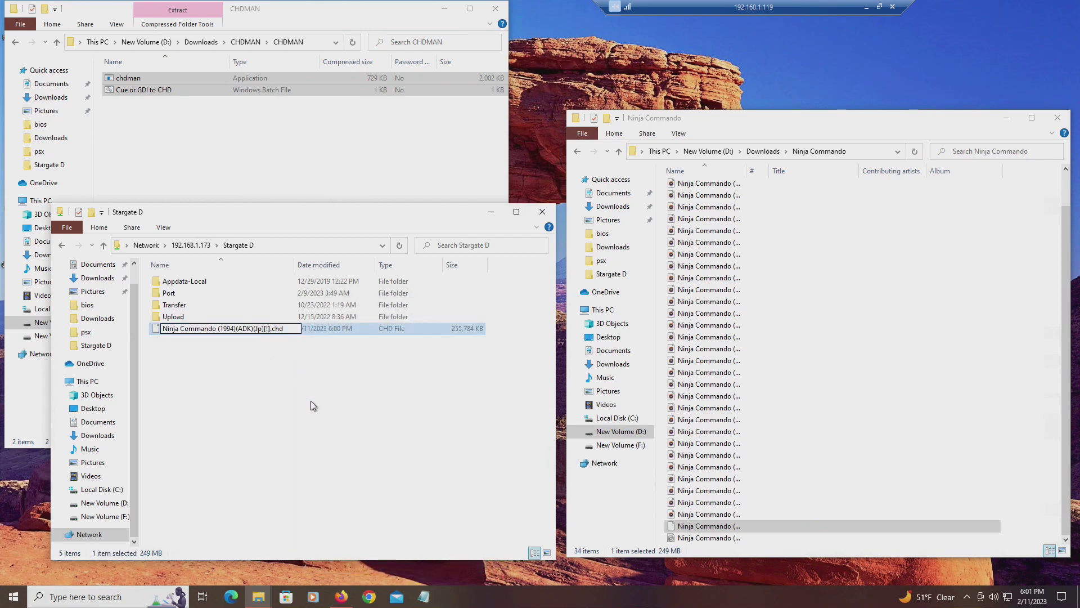
key(BackSpace)
key(BackSpace)
key(BackSpace)
key(BackSpace)
key(BackSpace)
key(BackSpace)
key(BackSpace)
key(BackSpace)
key(BackSpace)
key(BackSpace)
key(BackSpace)
key(BackSpace)
key(Return)
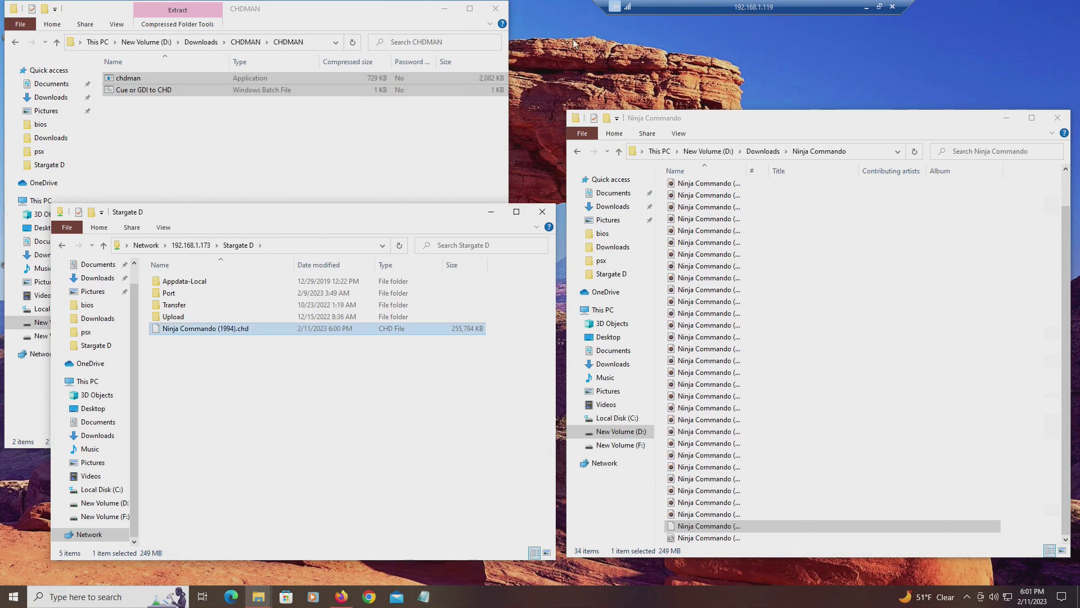
Step: Open the Samurai Showdown 1994 folder in Downloads and copy chdman and Cue or GDI to CHD into it
click(579, 157)
click(579, 153)
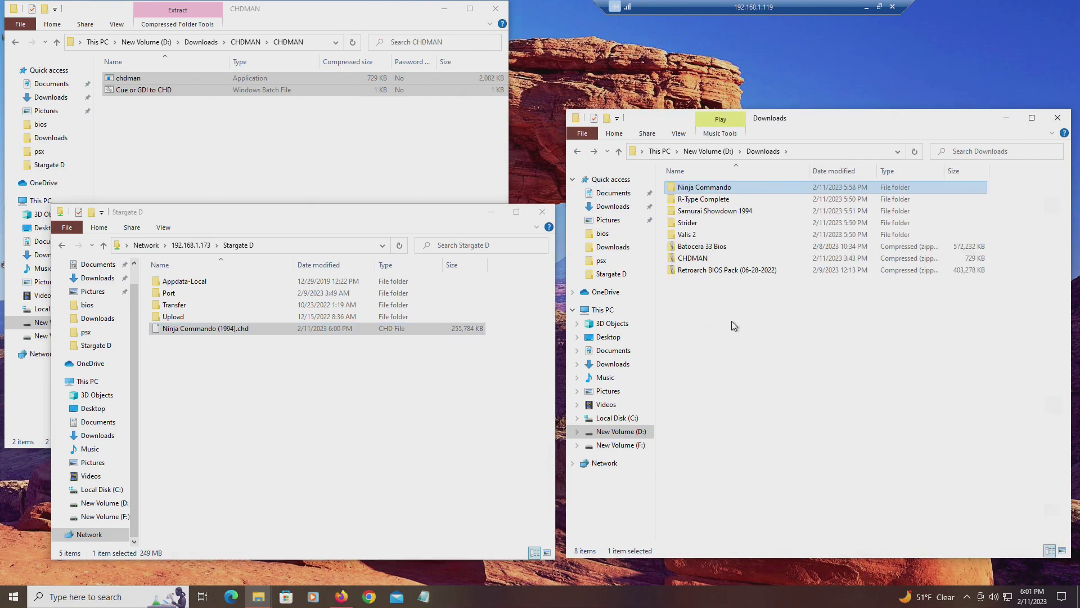
double_click(720, 211)
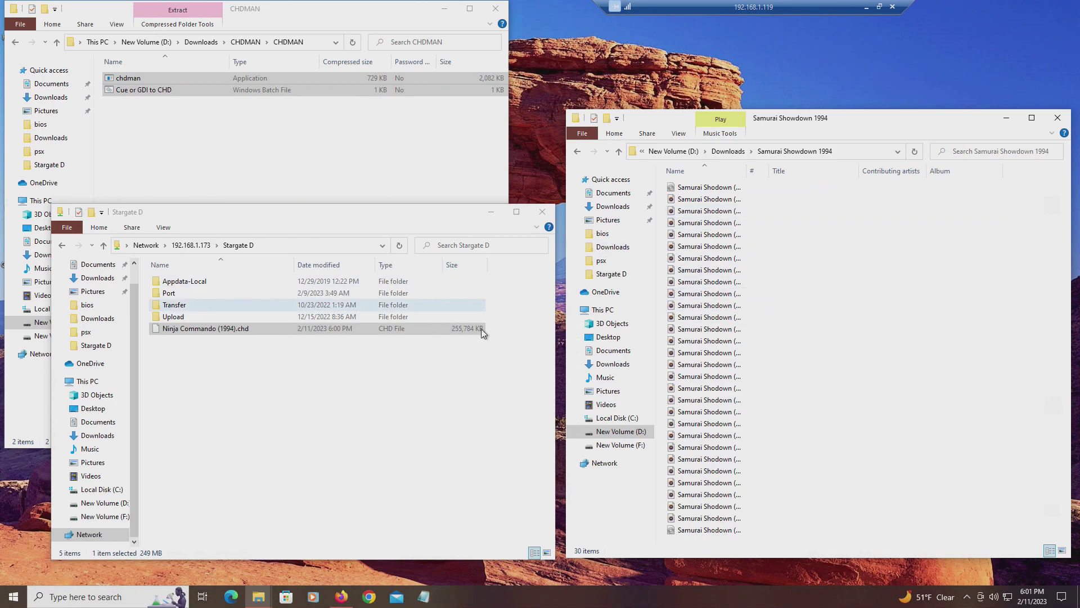
drag(231, 164, 675, 274)
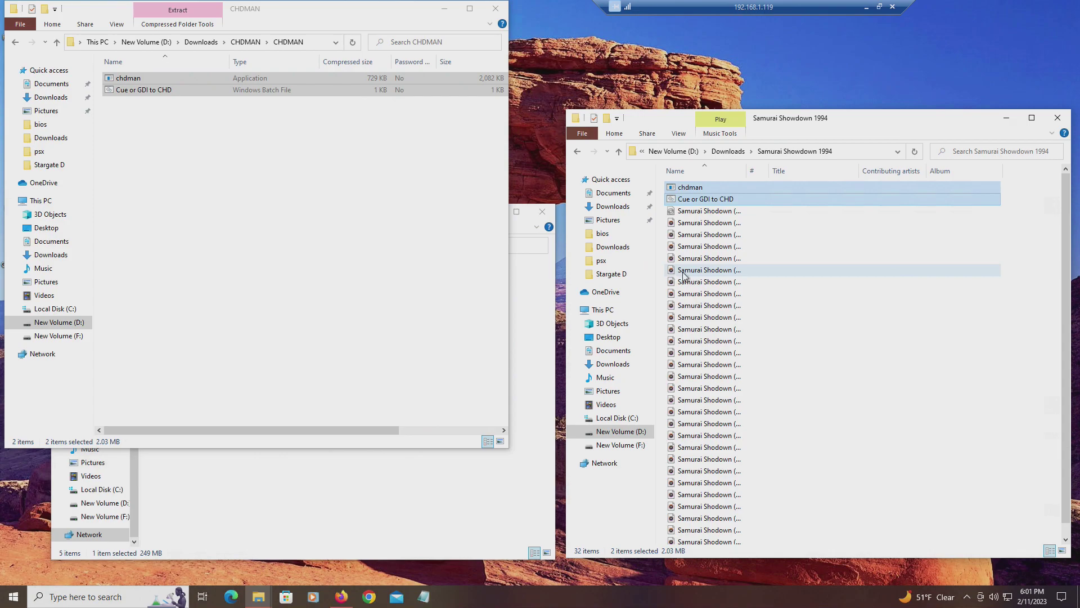
Step: Run all Samurai Shodown disc files through the Cue or GDI to CHD batch file and close the CHDMAN archive window
drag(664, 211, 845, 545)
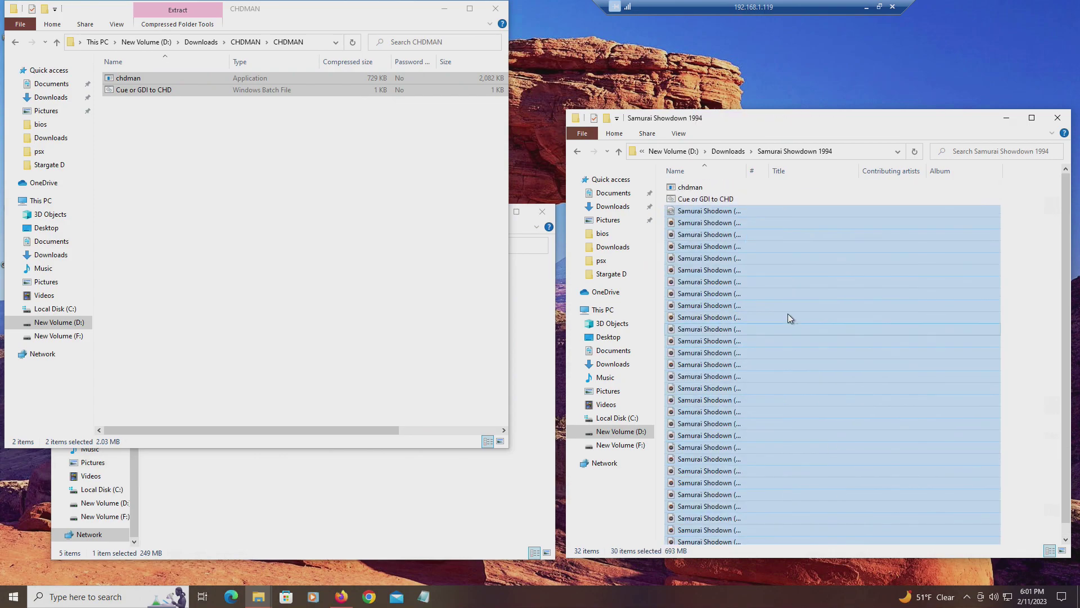
drag(724, 221, 744, 198)
click(495, 9)
Step: Copy the converted Samurai Shodown CHD file to Stargate D and delete the original from the Samurai Showdown 1994 folder
scroll(731, 281, down, 1)
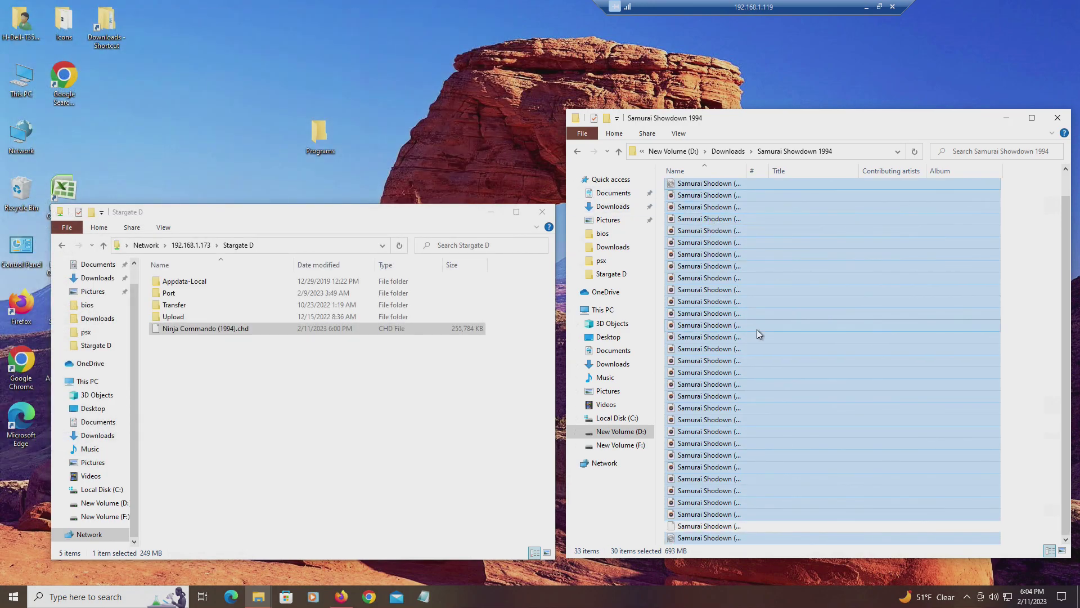
click(716, 525)
drag(716, 525, 446, 454)
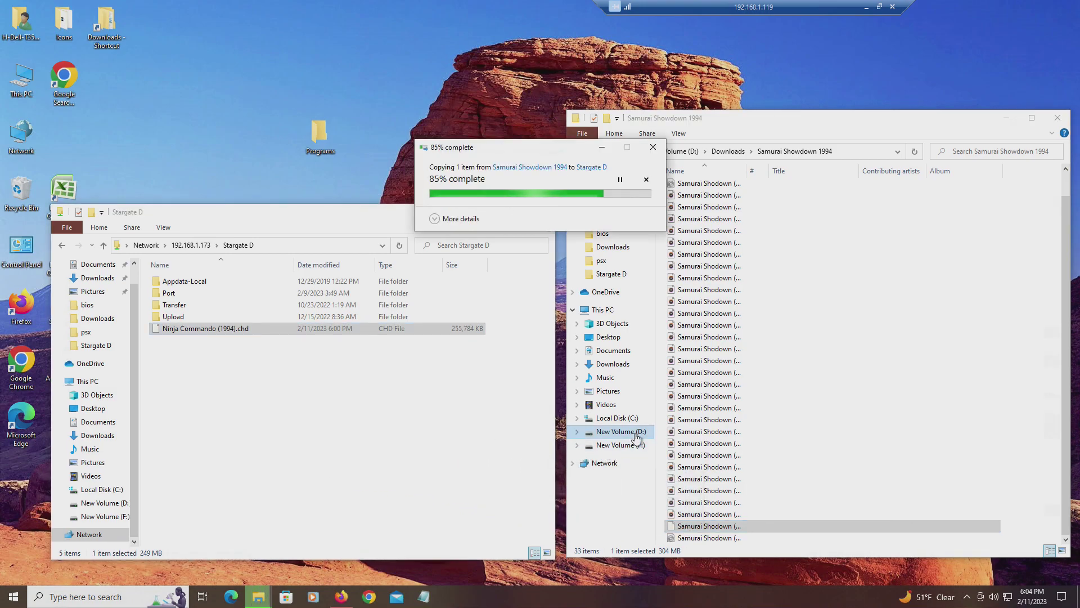
click(734, 526)
key(Delete)
click(585, 344)
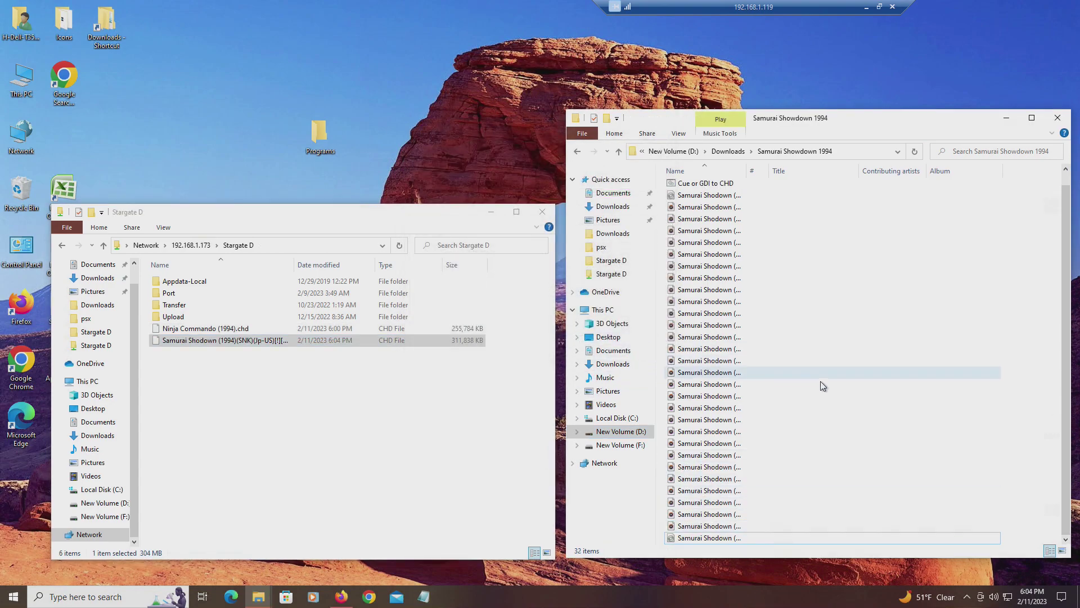
Step: Return to Downloads and view the properties of the Samurai Showdown 1994 folder to check its size
click(578, 151)
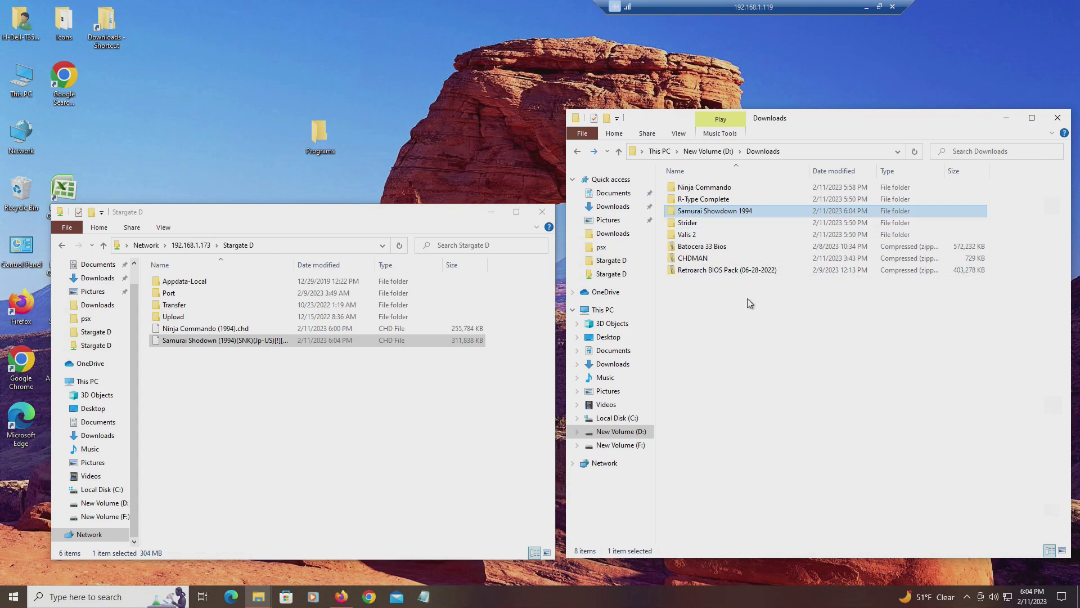
right_click(720, 211)
click(789, 485)
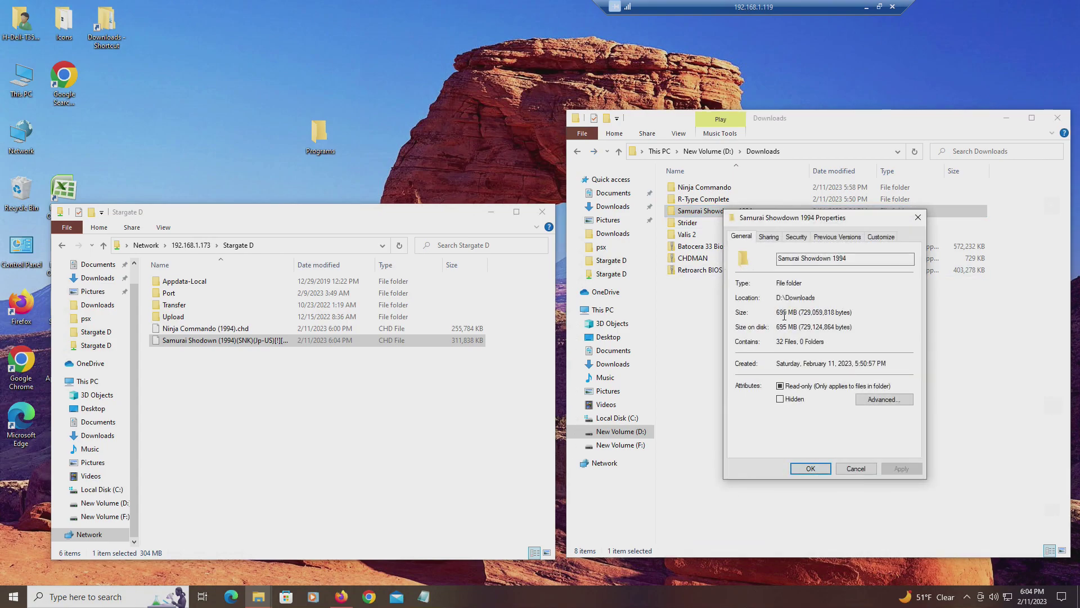
click(856, 469)
Step: Rename the second CHD file in Stargate D as Samurai Shodown (1994).chd
click(276, 341)
key(Right)
key(BackSpace)
key(BackSpace)
key(BackSpace)
key(BackSpace)
key(BackSpace)
key(BackSpace)
key(BackSpace)
key(BackSpace)
key(BackSpace)
key(BackSpace)
key(BackSpace)
key(BackSpace)
key(BackSpace)
key(BackSpace)
key(BackSpace)
key(BackSpace)
key(BackSpace)
key(BackSpace)
key(BackSpace)
key(BackSpace)
key(BackSpace)
key(BackSpace)
key(BackSpace)
key(BackSpace)
key(BackSpace)
key(BackSpace)
key(Return)
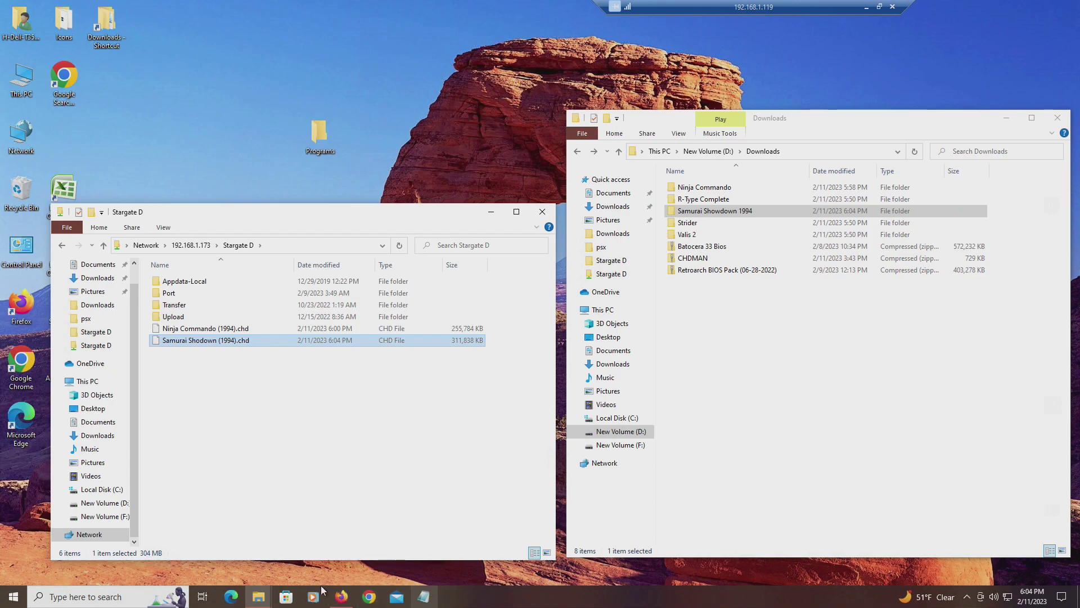
Step: Search Windows for Calculator and pin it to the taskbar
click(104, 597)
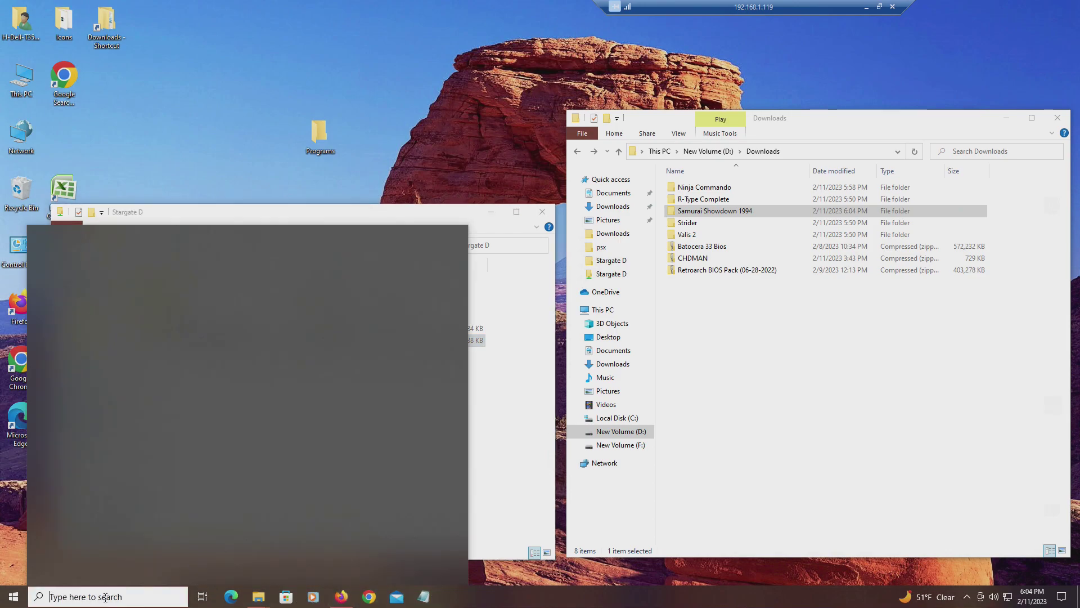
text(cal)
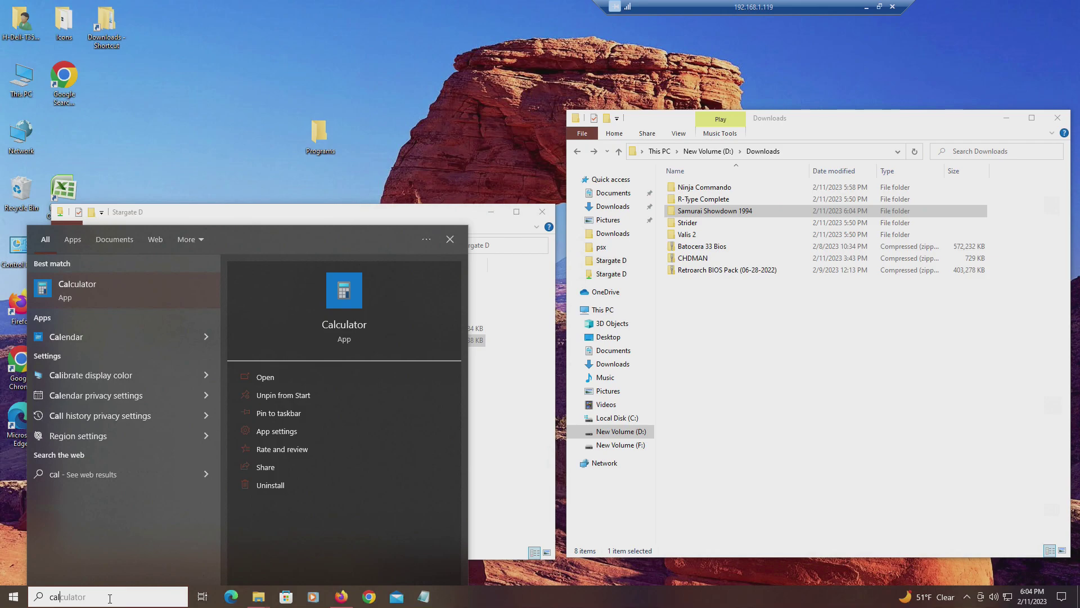
right_click(92, 285)
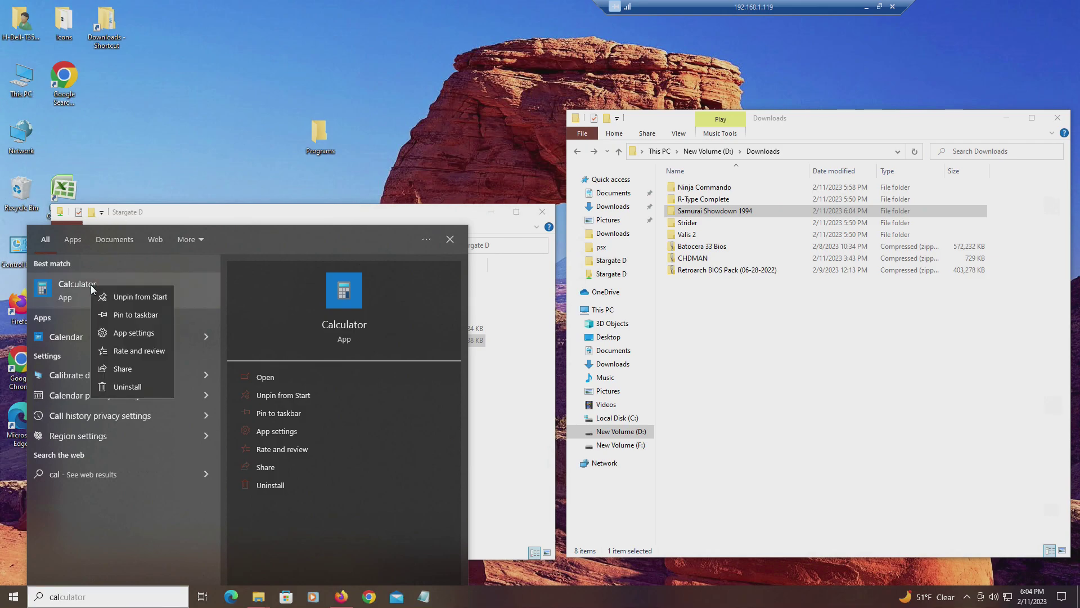
click(135, 315)
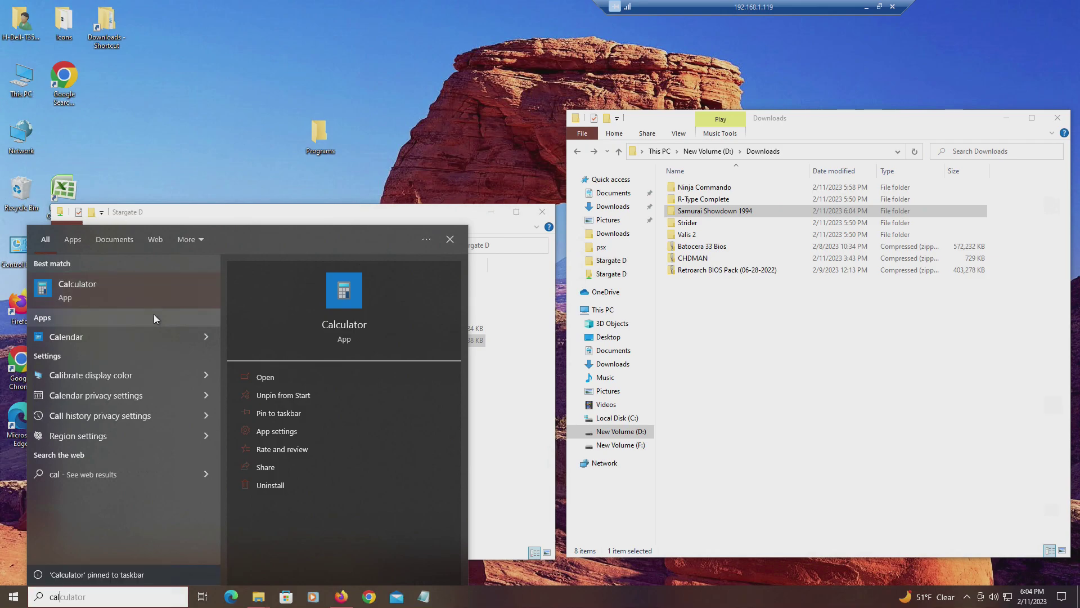
click(709, 485)
Step: Start Calculator, compute 311 ÷ 694 − 1 for the Samurai Shodown size reduction, and close it
click(452, 595)
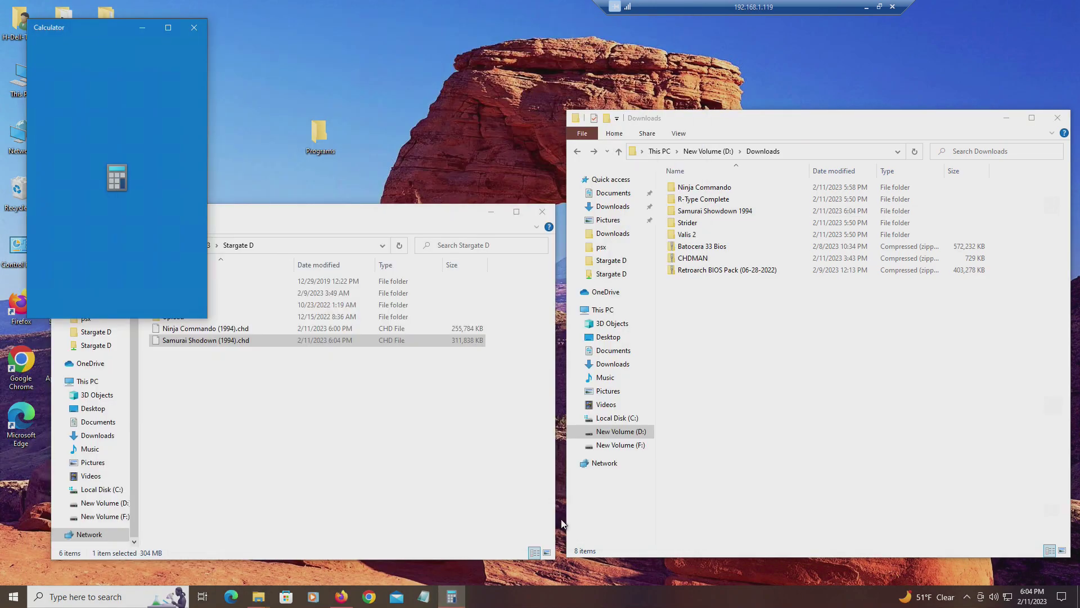
text(3)
text(694)
key(Return)
text(-1+)
drag(93, 31, 713, 297)
click(815, 290)
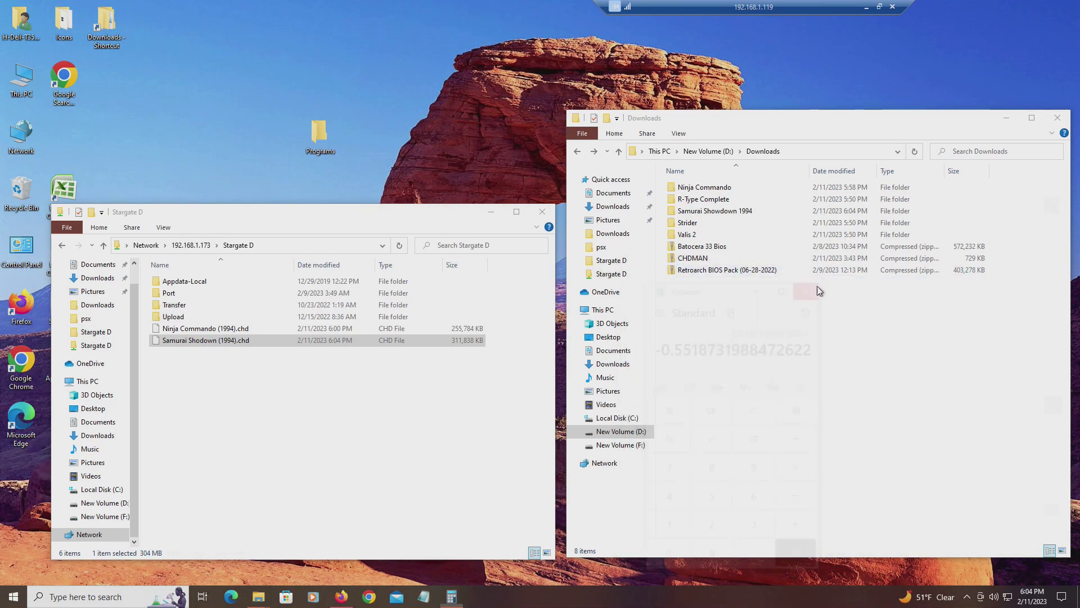
Step: Select both CHD files in Stargate D and open the Samurai Showdown 1994 folder to compare the files
drag(291, 391, 199, 326)
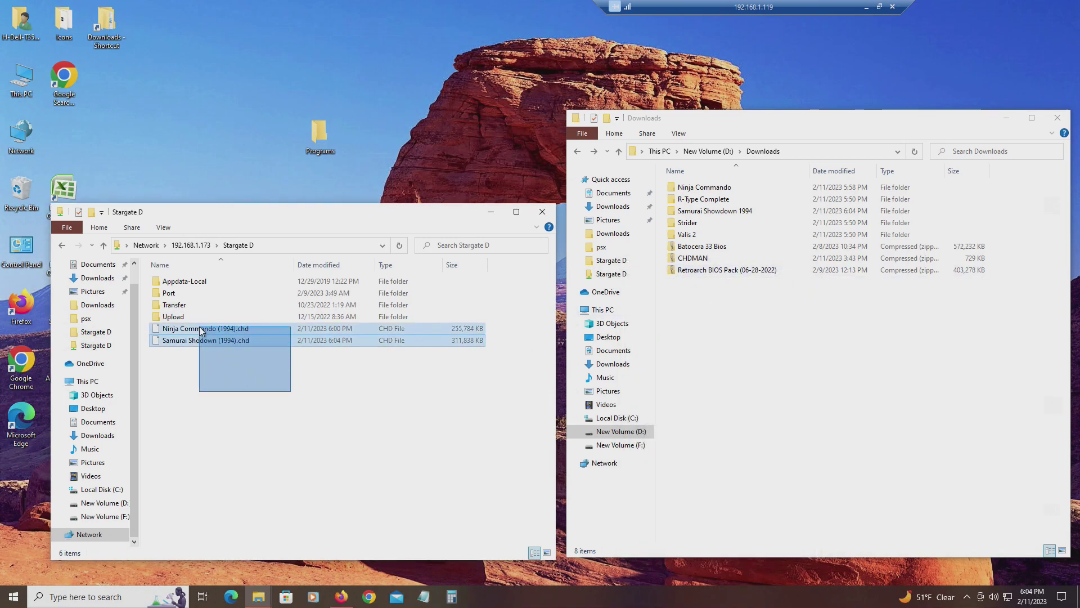
double_click(719, 212)
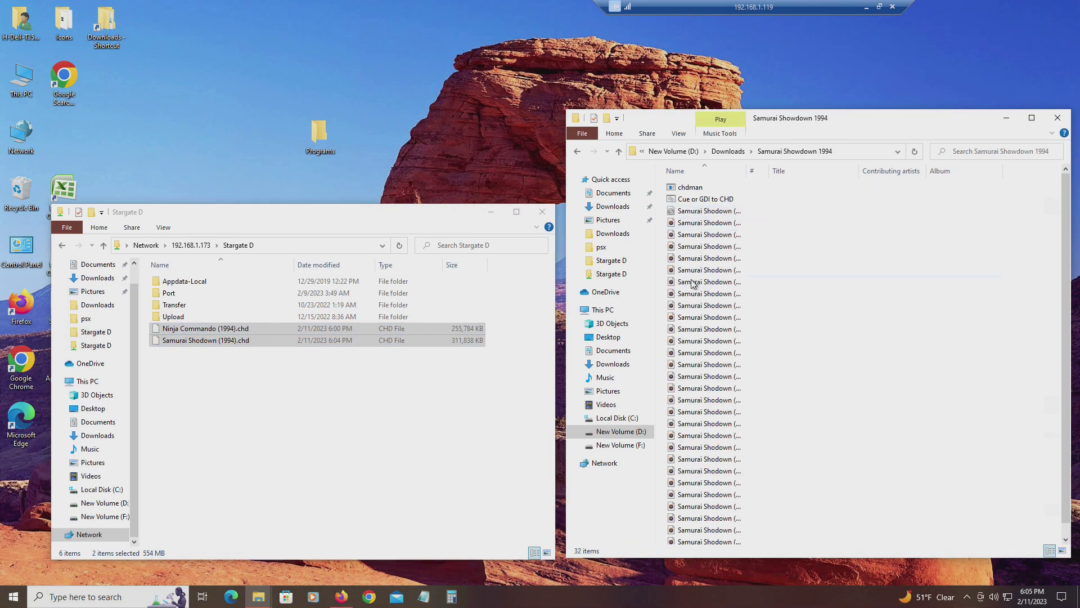
Step: Close the Samurai Showdown 1994 and Stargate D windows on the remote PC and minimize the remote session
drag(350, 389, 221, 332)
click(358, 387)
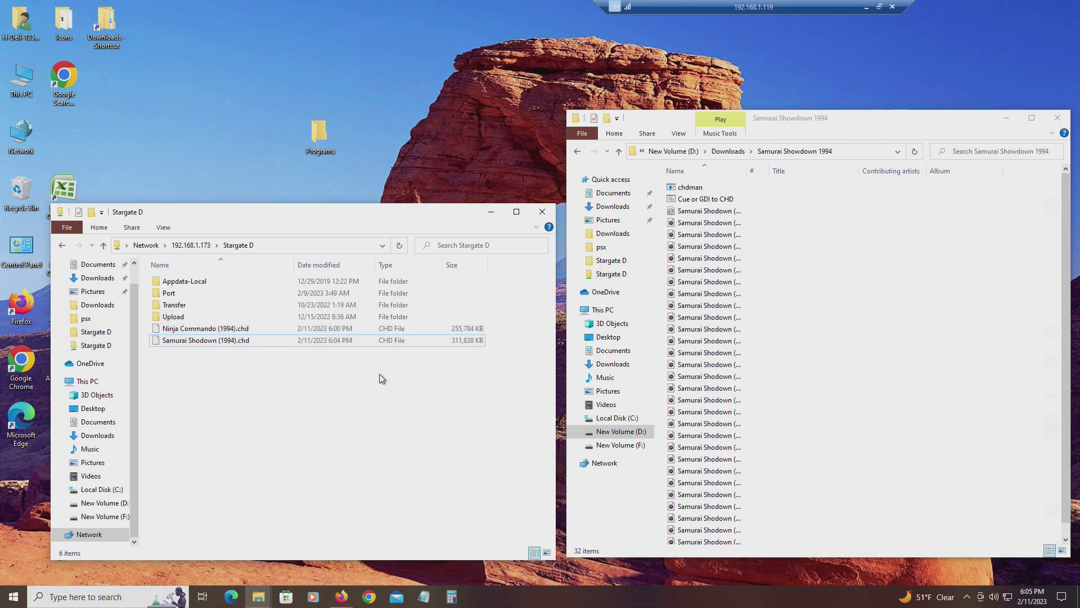
click(1052, 121)
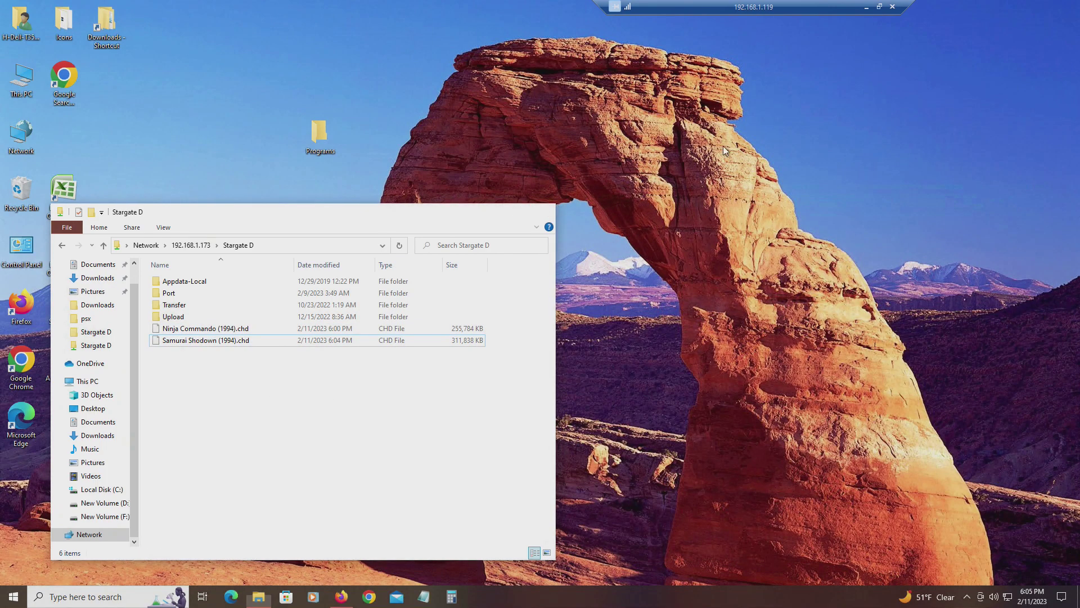
click(542, 211)
click(866, 8)
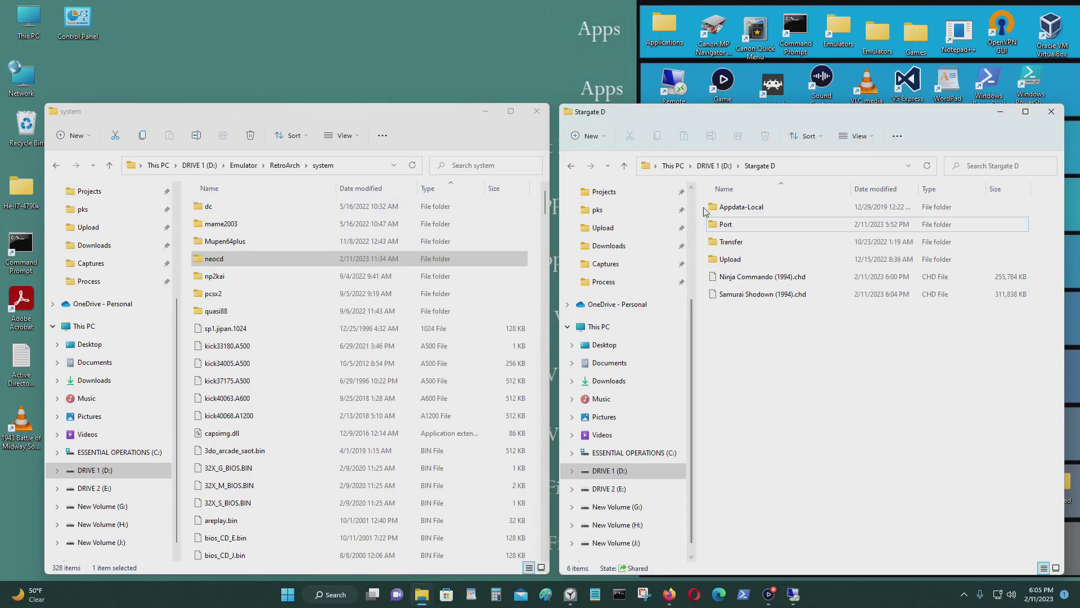
Step: Open the Neogeo CD folder under Emulator and move both CHD files from Stargate D into it
click(56, 166)
scroll(272, 330, up, 2)
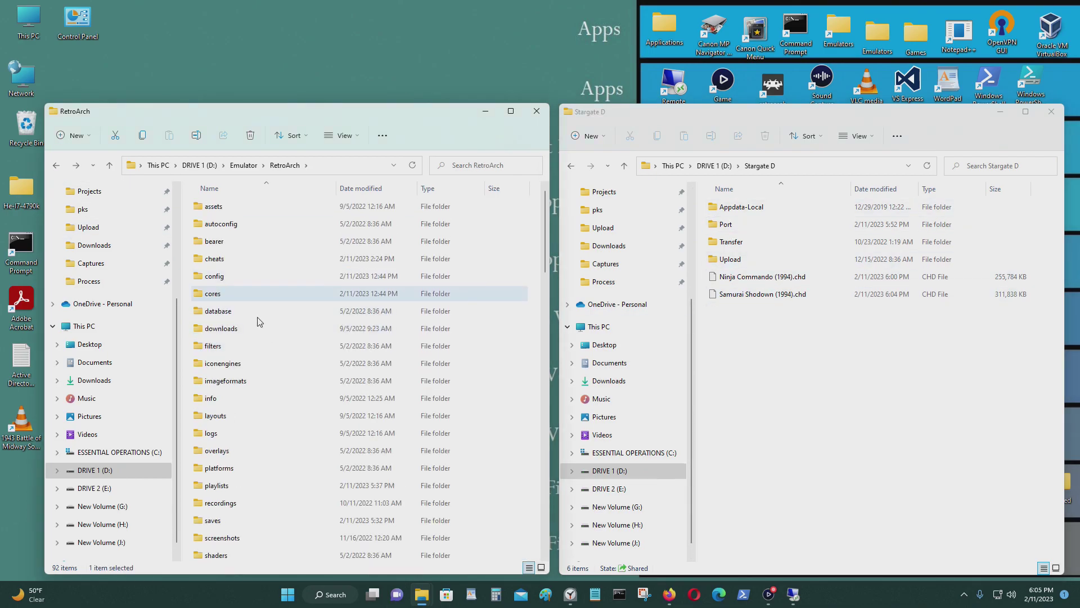
key(alt+Left)
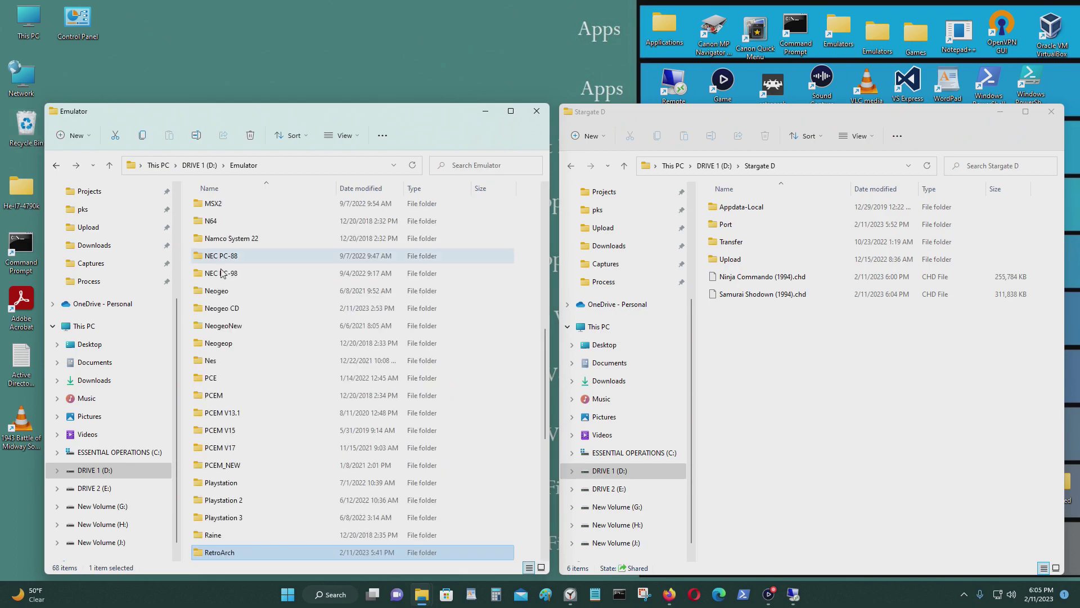
scroll(292, 373, down, 3)
scroll(292, 373, up, 3)
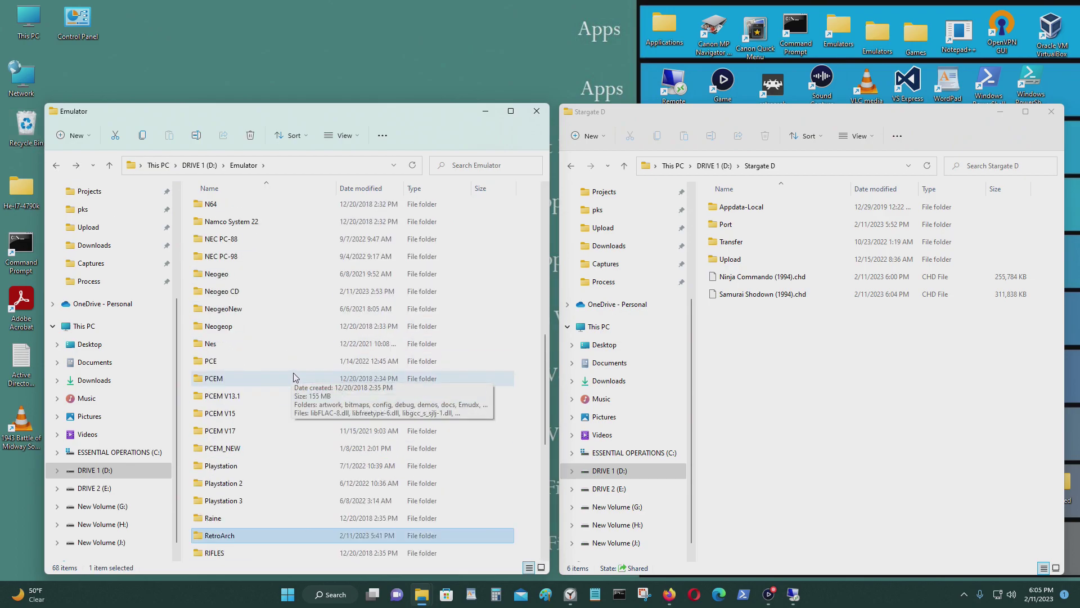
double_click(256, 292)
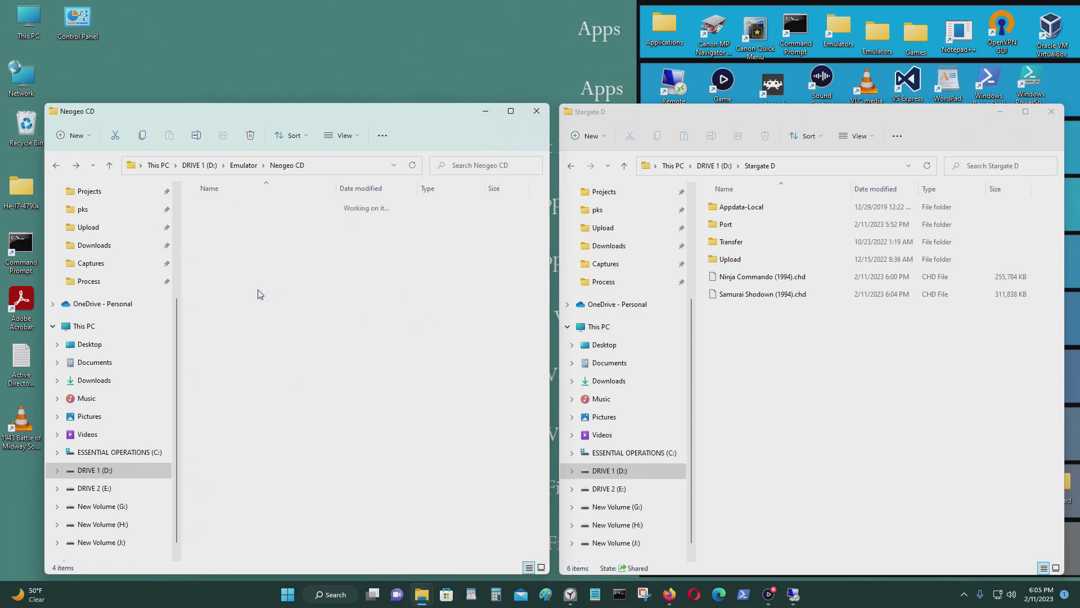
drag(805, 353, 381, 338)
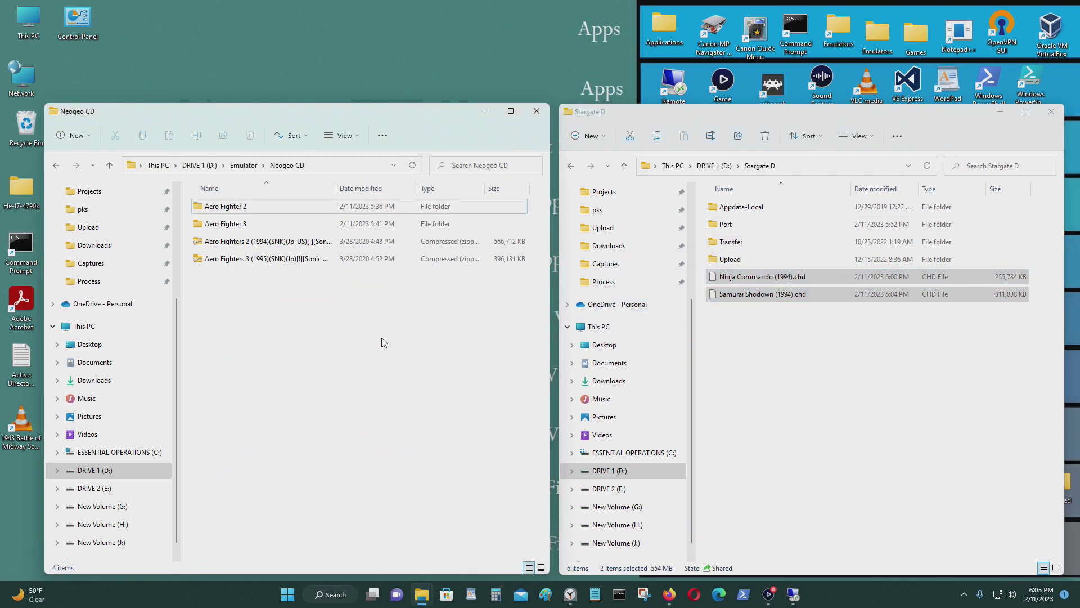
Step: Examine the contents of the Aero Fighter 2 and Aero Fighter 3 folders and the matching zip archives in Neogeo CD
double_click(256, 224)
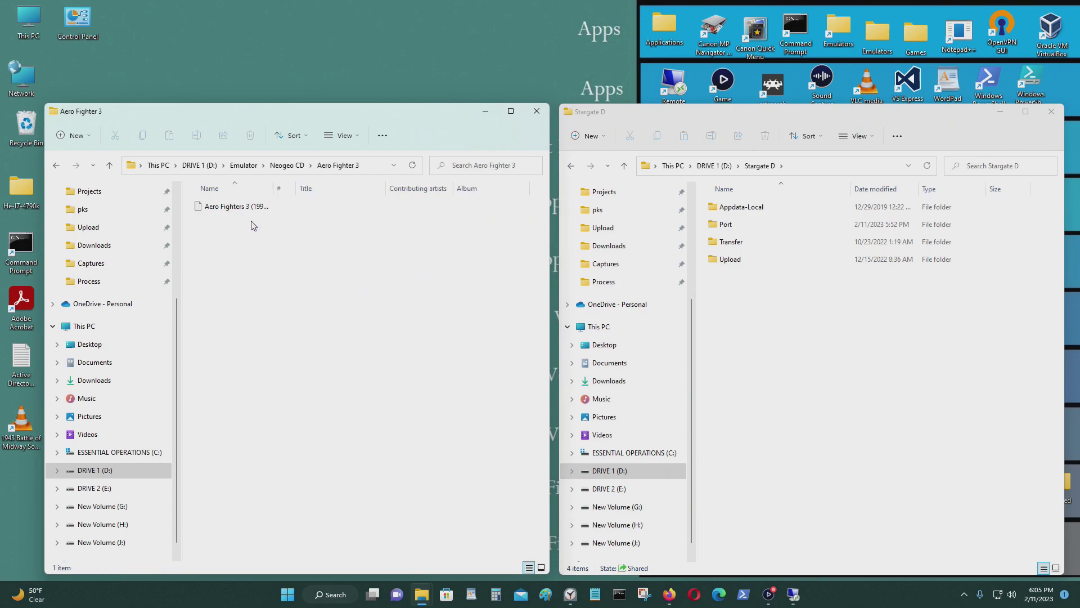
click(56, 164)
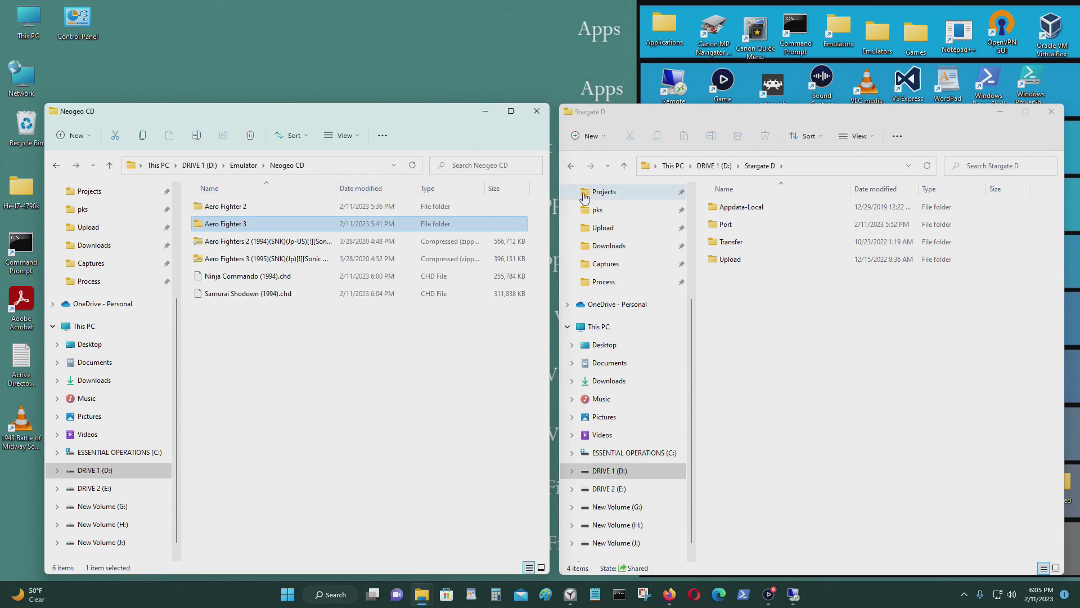
click(328, 260)
click(319, 243)
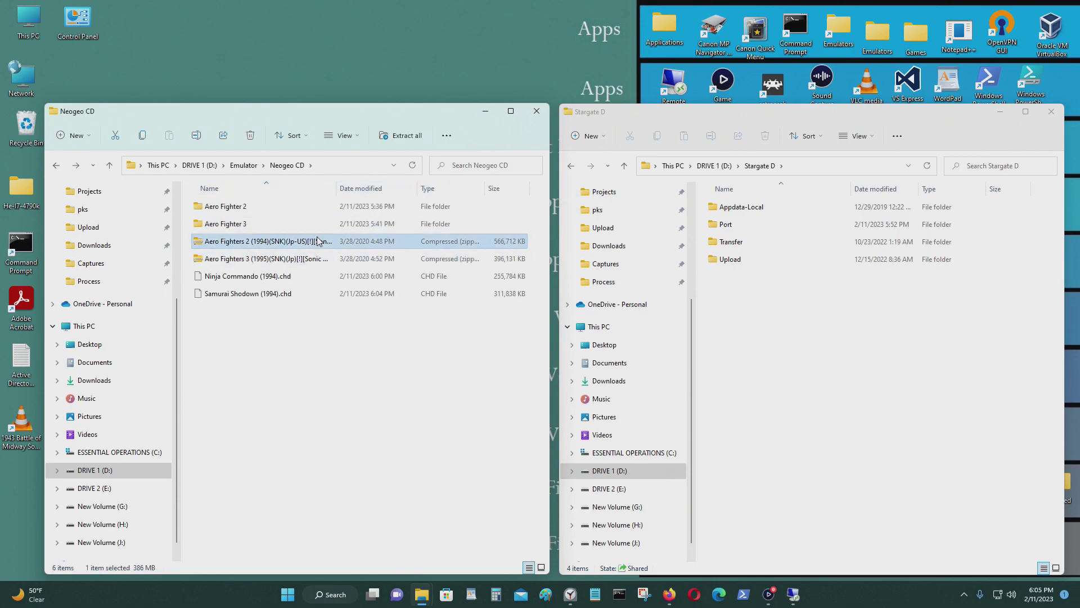
click(320, 259)
double_click(253, 207)
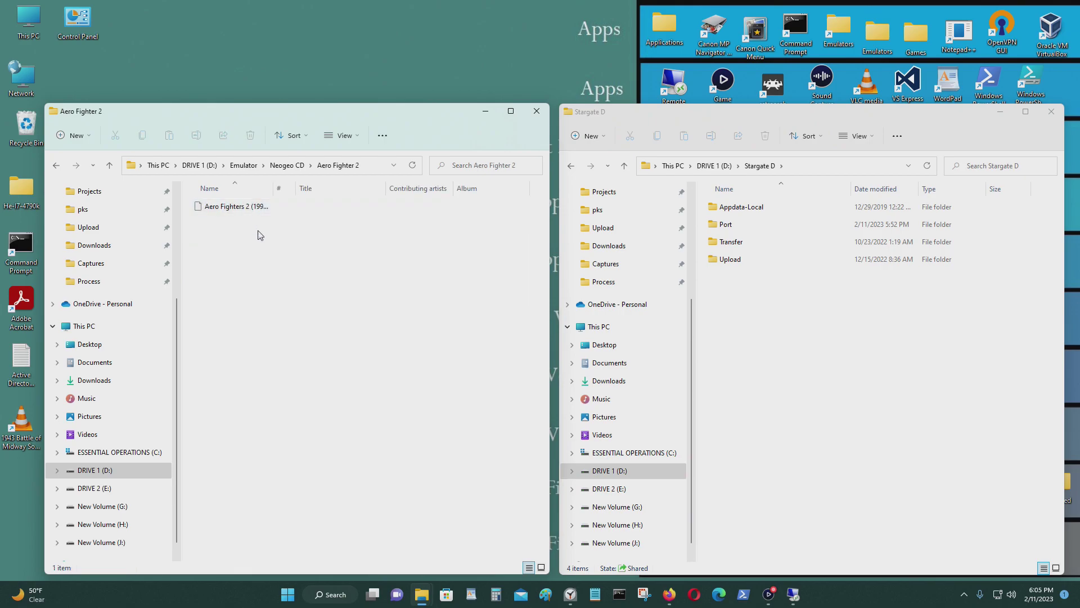
click(56, 165)
double_click(208, 224)
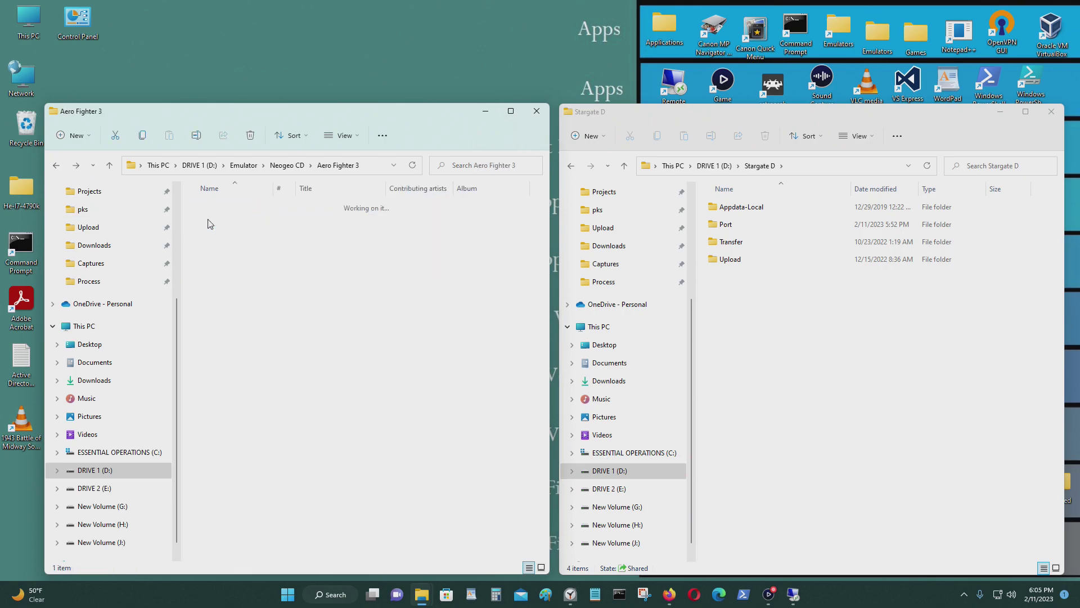
click(56, 165)
Step: Delete the Aero Fighters 2 and Aero Fighters 3 zip archives from the Neogeo CD folder
click(219, 260)
shift+click(236, 241)
key(Delete)
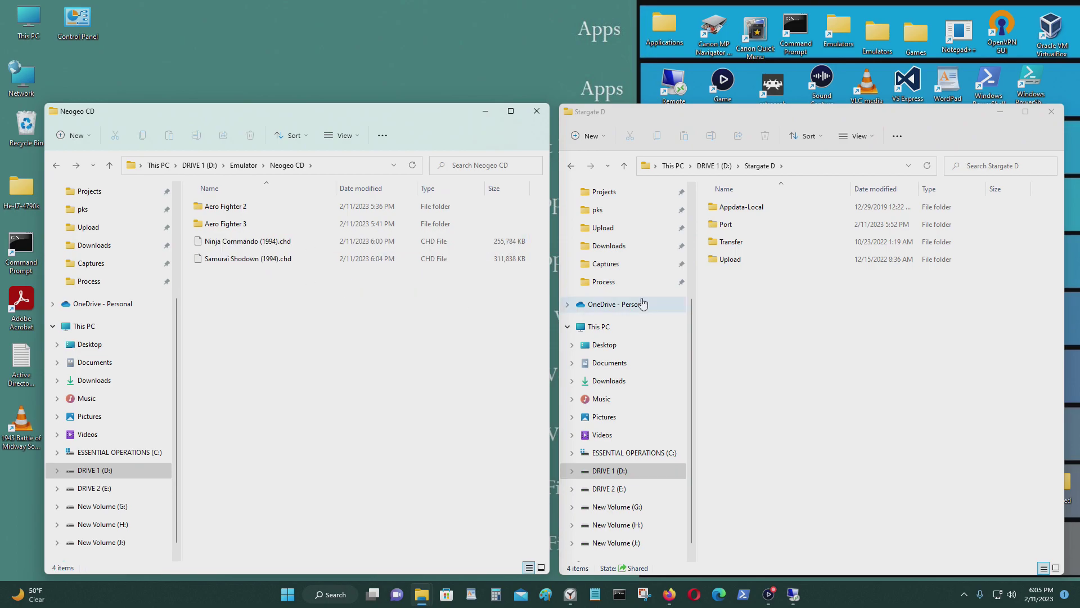
Step: Close the Stargate D window, leaving the Neogeo CD window moved aside, and start RetroArch
click(1052, 112)
drag(426, 119, 385, 87)
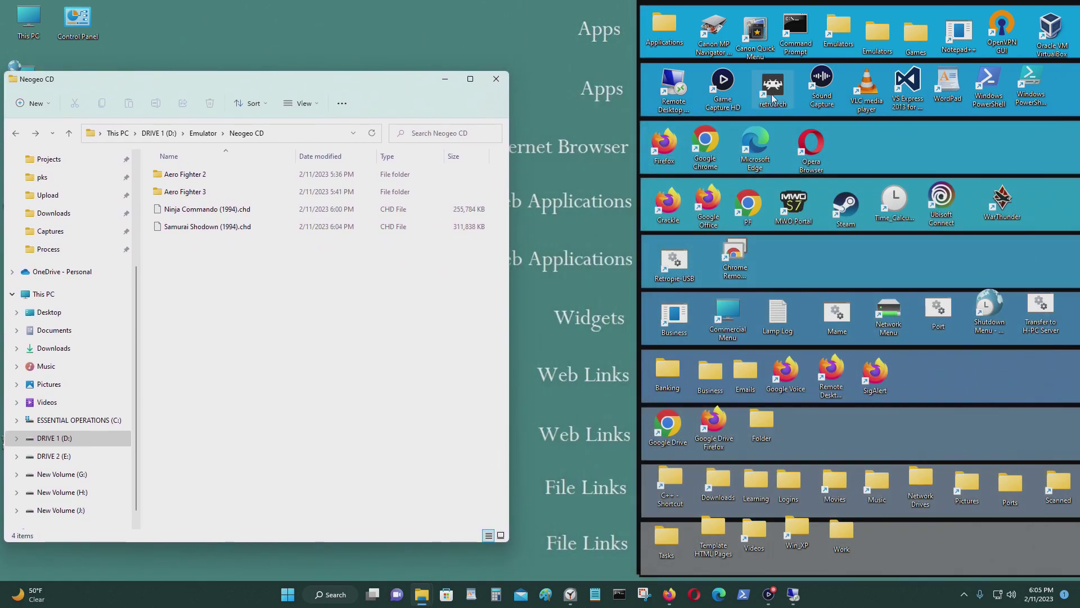
double_click(773, 93)
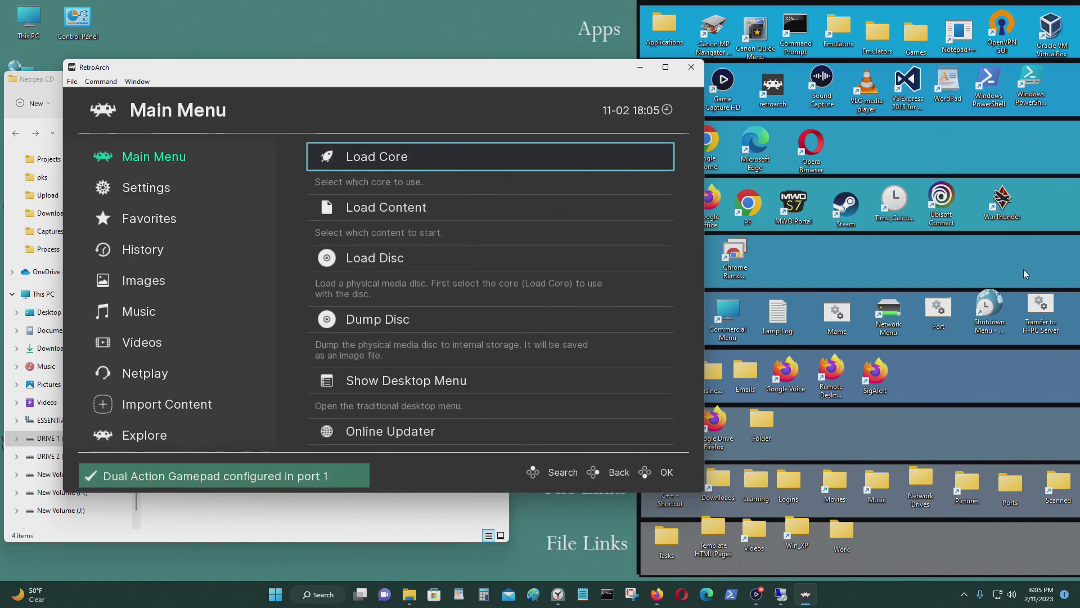
Step: Open RetroArch's Core Downloader through Load Core and Download a Core
key(Down)
key(Up)
key(Return)
key(Up)
key(Up)
key(Up)
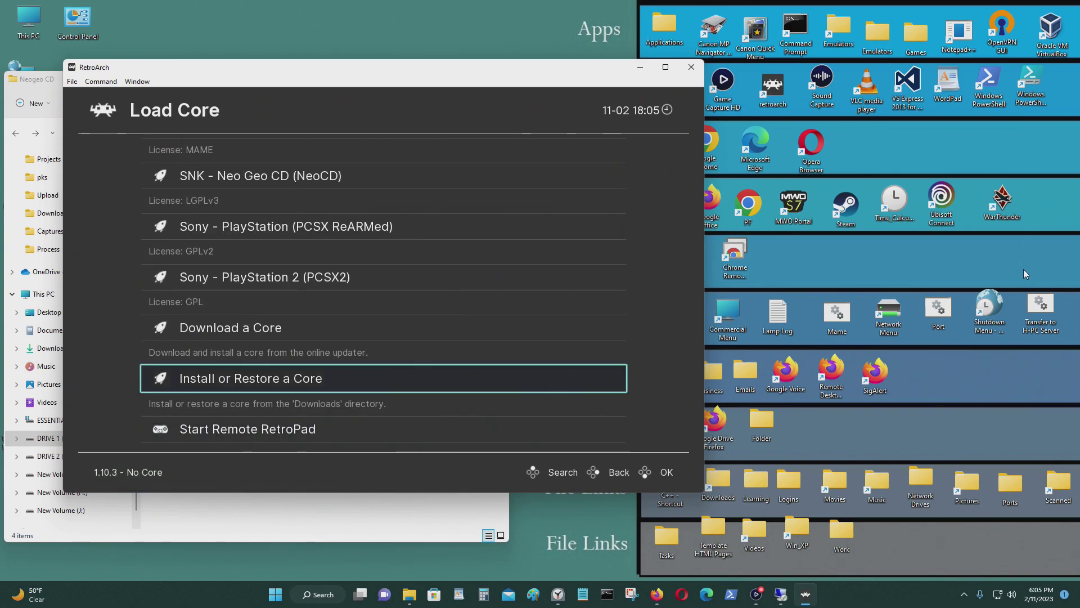
key(Return)
Step: Find the SNK - Neo Geo CD (NeoCD) core in the Core Downloader list and download it
key(Up)
key(Up)
key(Up)
key(Up)
key(Up)
key(Up)
key(Up)
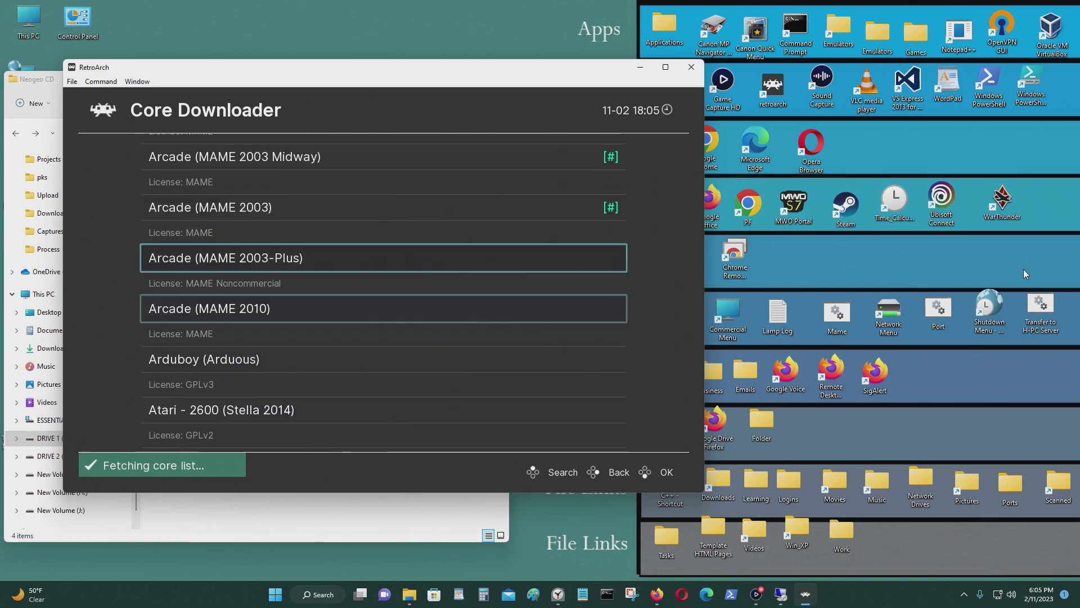
key(Up)
key(Up)
key(Up)
key(Up)
key(Up)
key(Up)
key(Up)
key(Up)
key(Up)
key(Up)
key(Up)
key(Up)
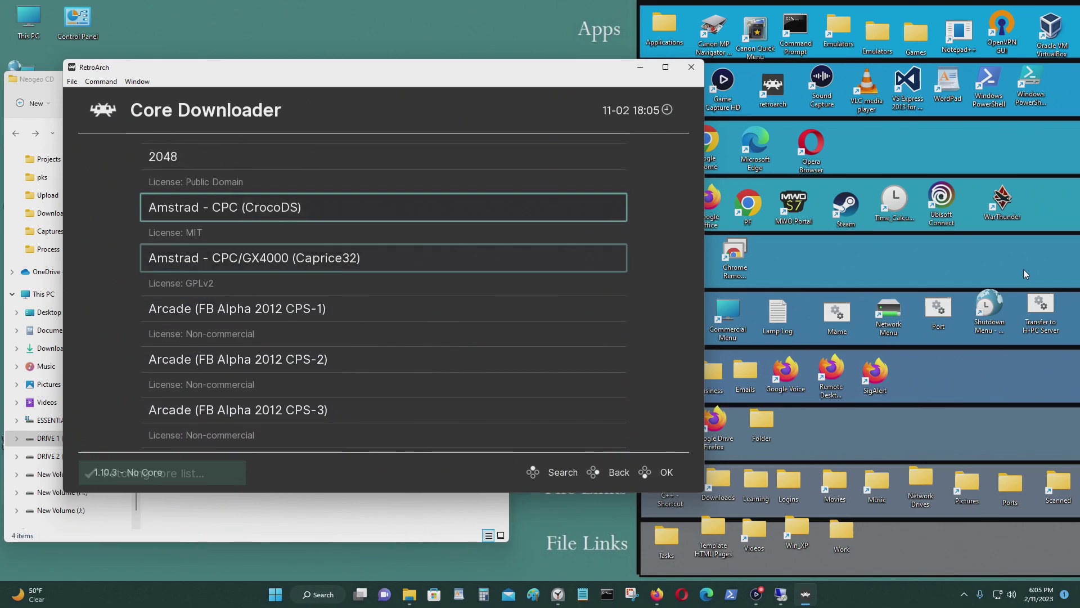
key(Up)
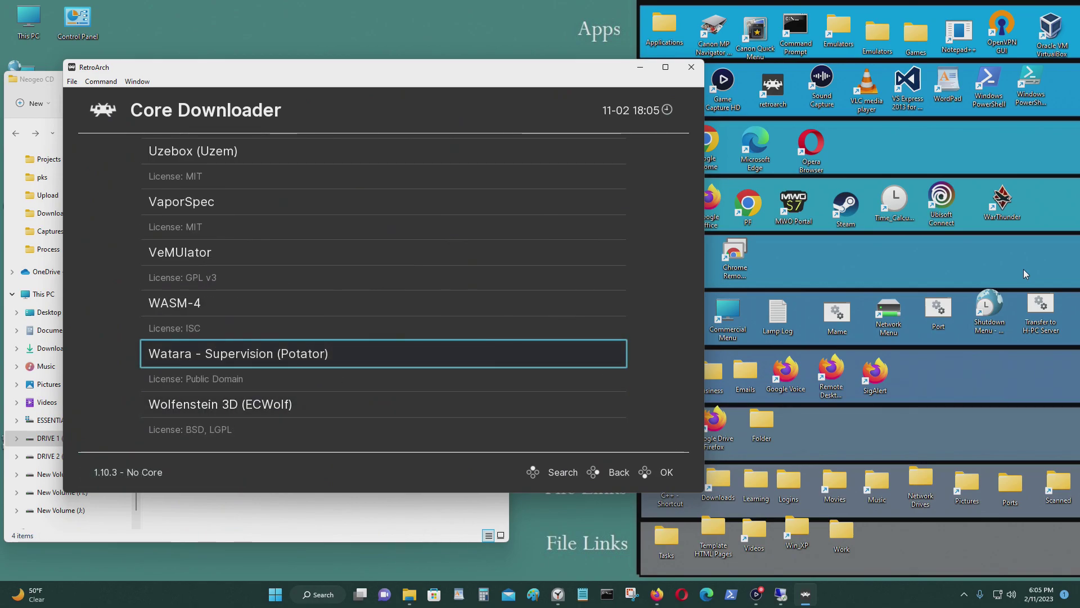
key(Up)
key(Up)
key(Up)
key(Up)
key(Up)
key(Up)
key(Up)
key(Up)
key(Up)
key(Up)
key(Up)
key(Up)
key(Up)
key(Up)
key(Up)
key(Up)
key(Up)
key(Up)
key(Up)
key(Up)
key(Down)
key(Return)
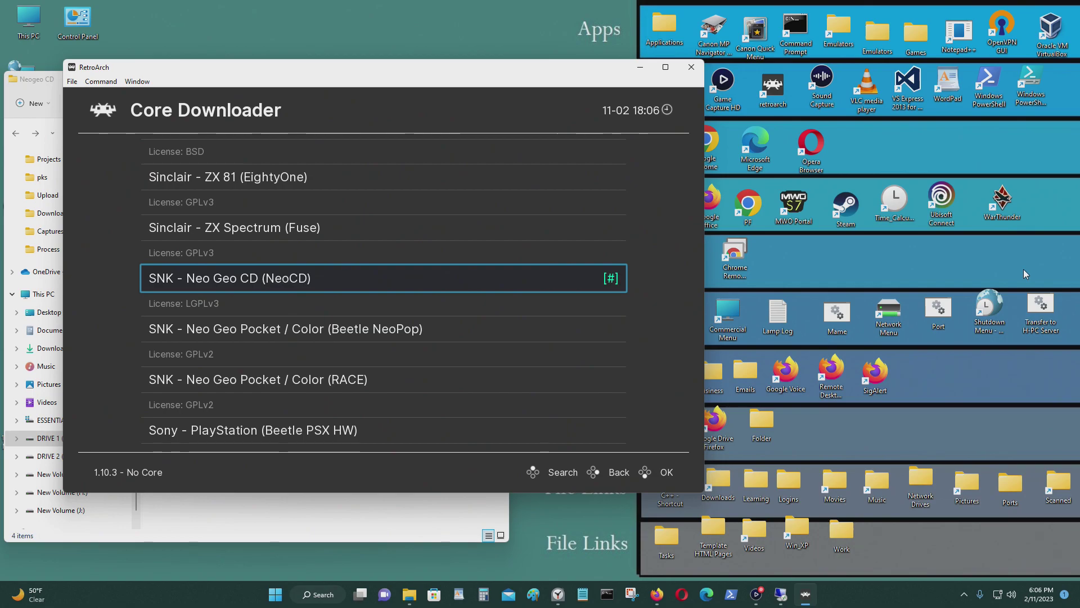
Step: Return to the Main Menu, show RetroArch's Desktop Menu and dismiss its welcome message
key(BackSpace)
key(BackSpace)
key(Left)
key(Down)
key(Up)
key(Right)
key(Down)
key(Down)
key(Down)
key(Down)
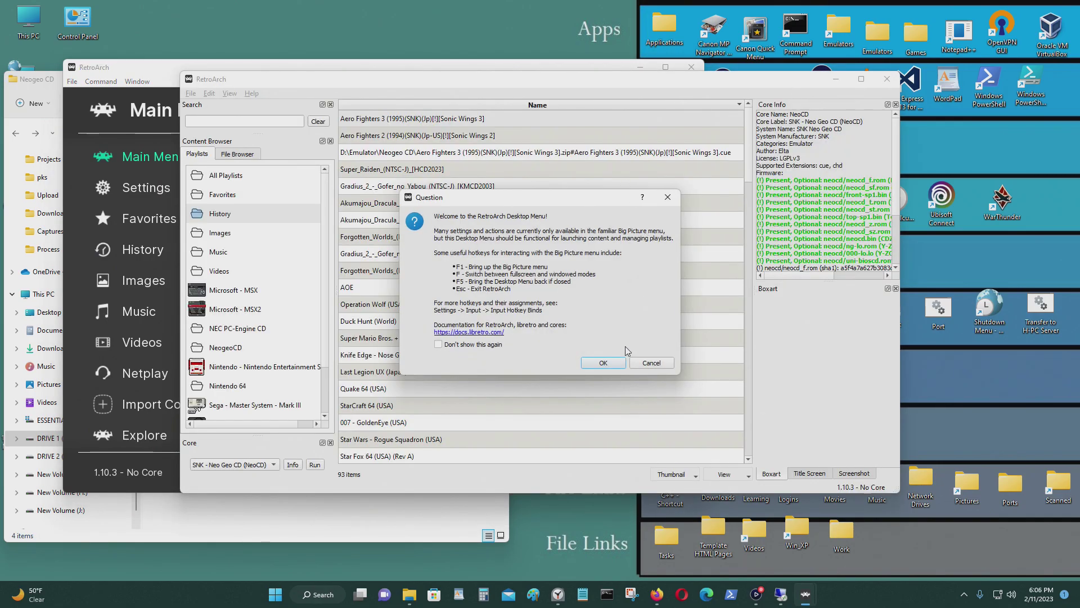
click(602, 363)
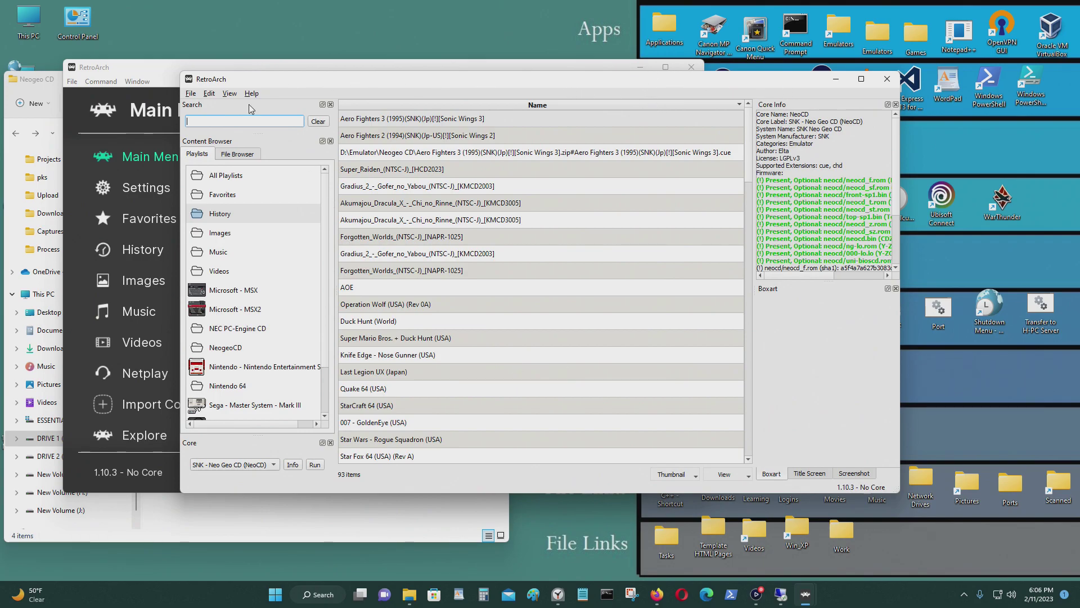
Step: Hide the main RetroArch window and move the Desktop Menu window beside the Neogeo CD file listing
click(145, 70)
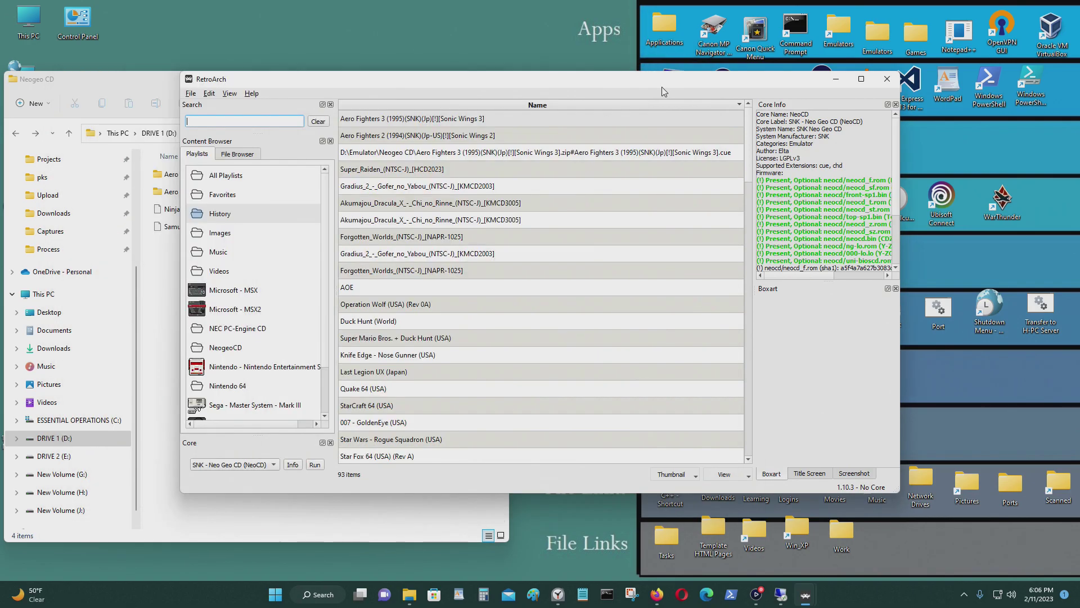
key(Return)
drag(713, 84, 903, 127)
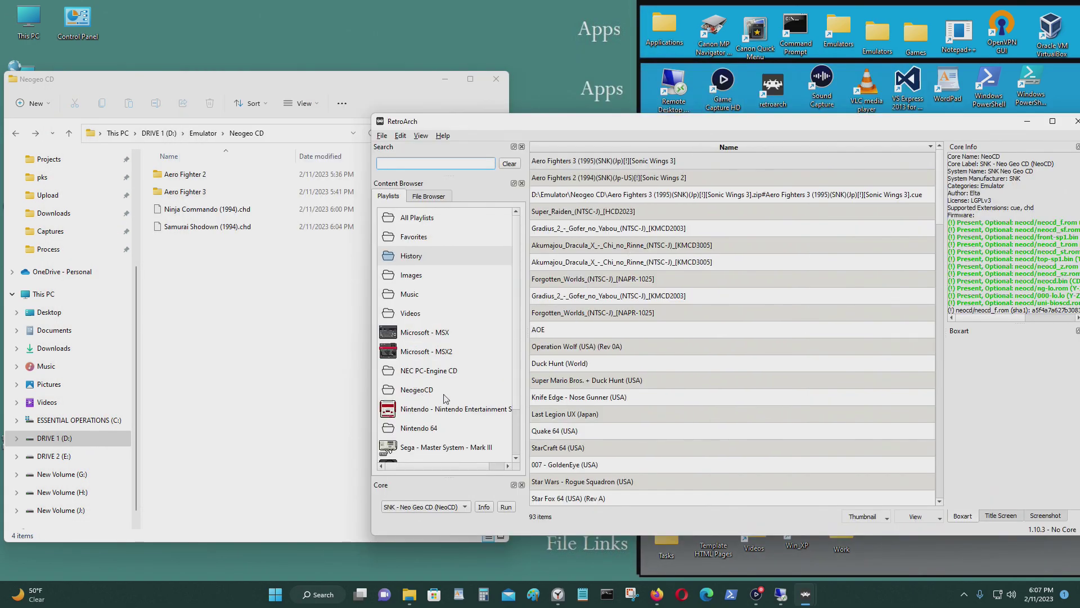
Step: Delete the existing NeogeoCD playlist from RetroArch
click(428, 391)
right_click(417, 394)
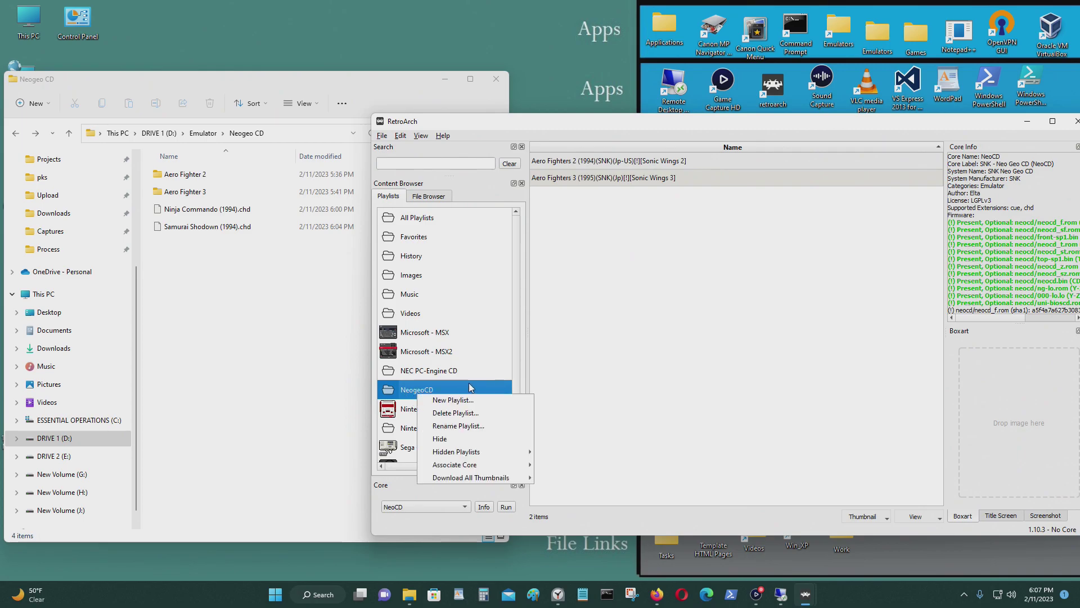
click(498, 413)
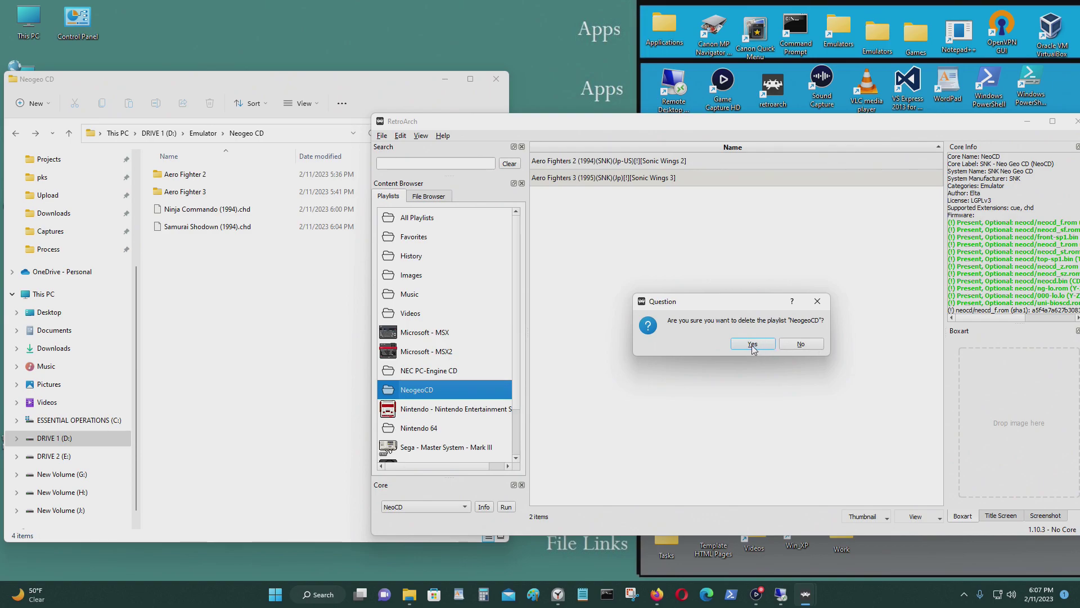
click(754, 344)
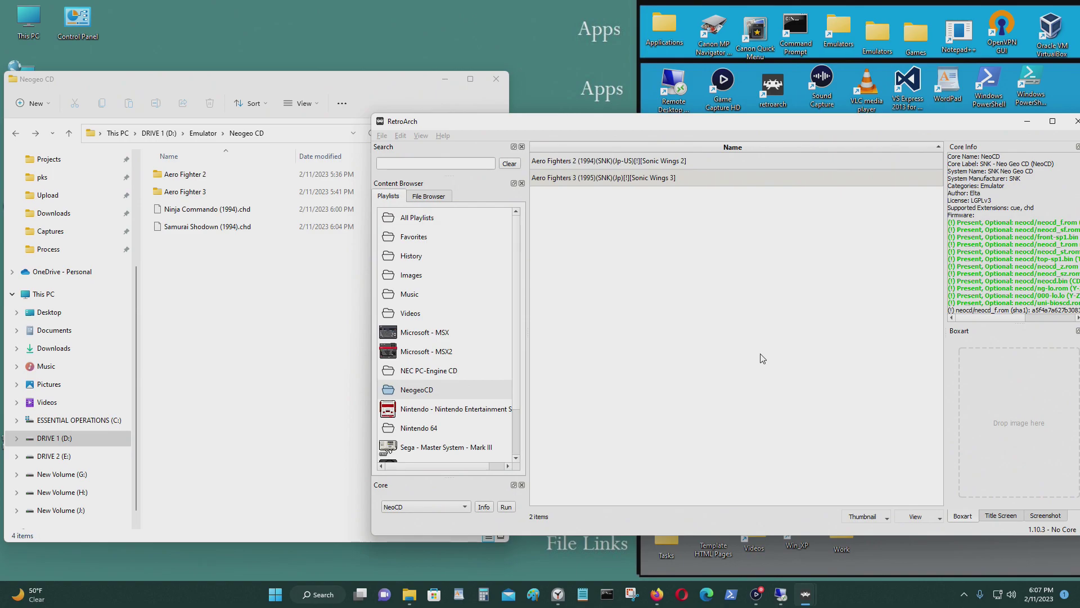
Step: Create a new RetroArch playlist named Neogeo CD
click(417, 254)
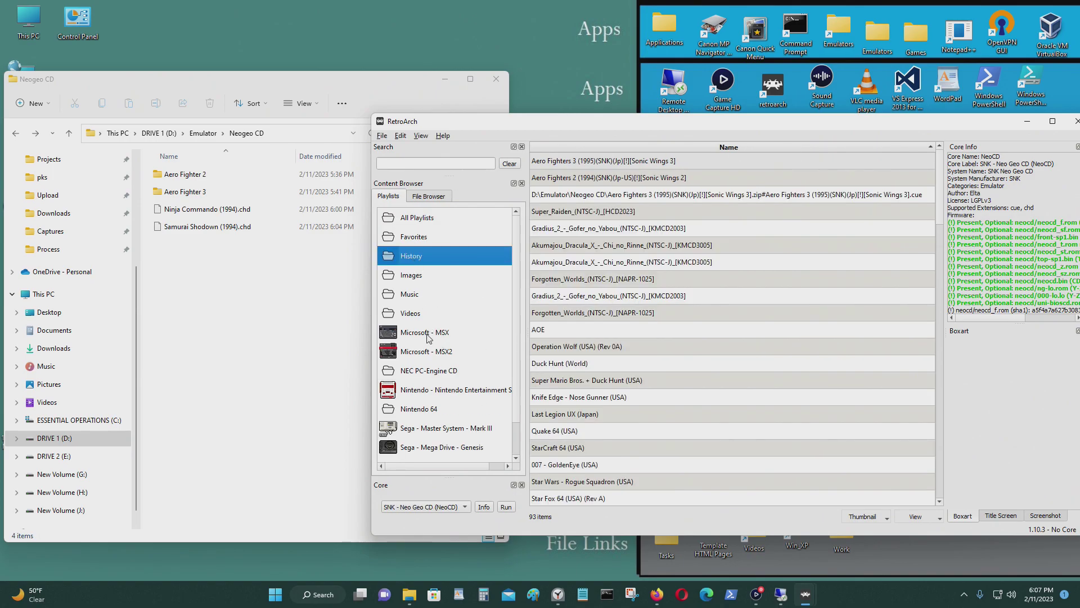
click(404, 332)
right_click(413, 333)
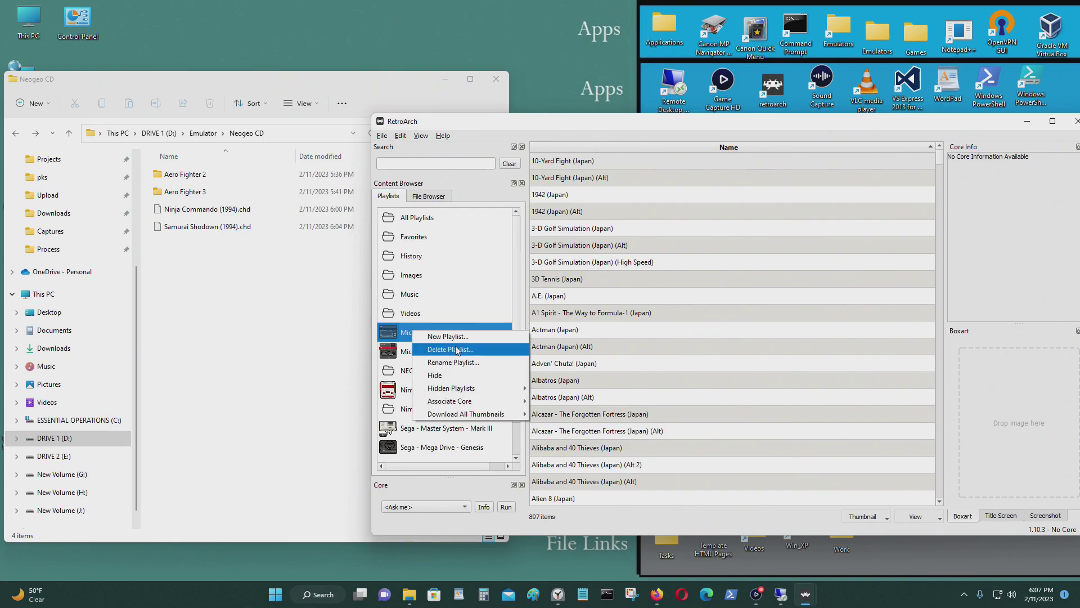
click(487, 337)
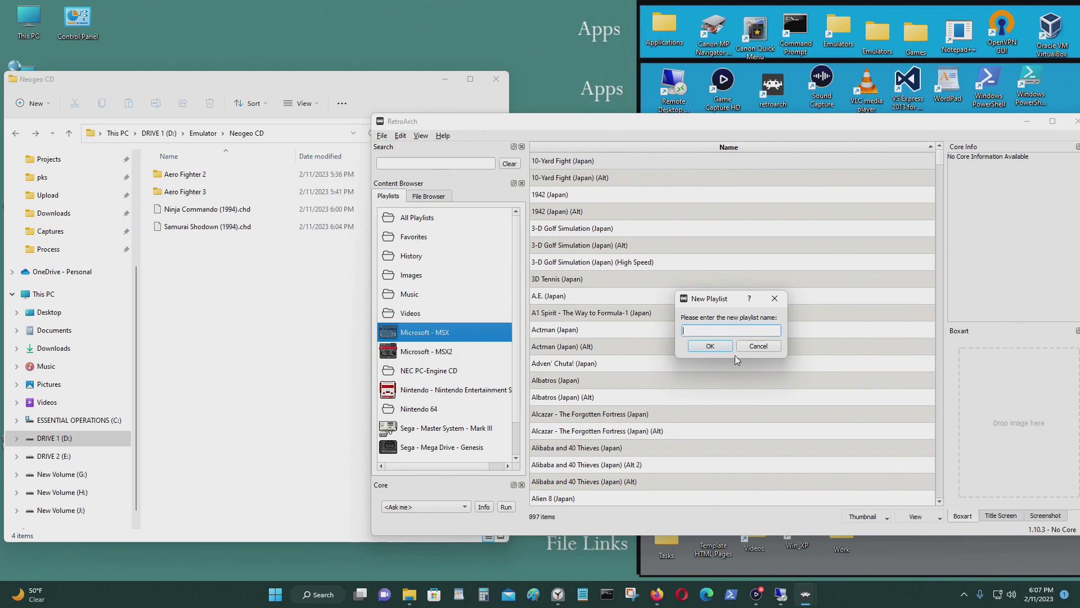
click(745, 331)
text(Neogeo CD)
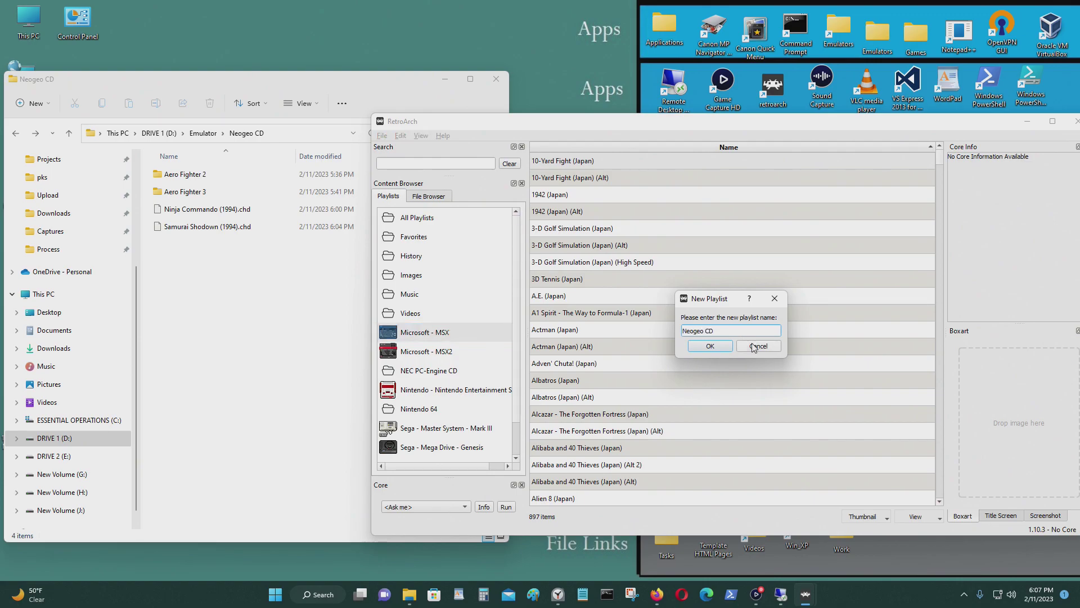
click(710, 346)
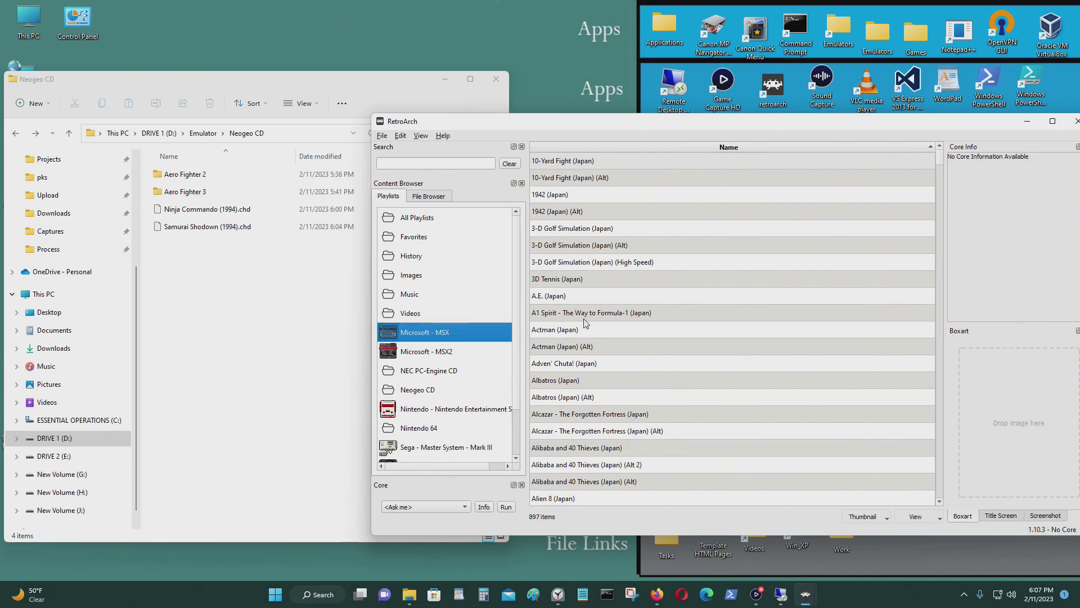
Step: Associate the Neogeo CD playlist with the NeoCD core
click(430, 389)
right_click(431, 395)
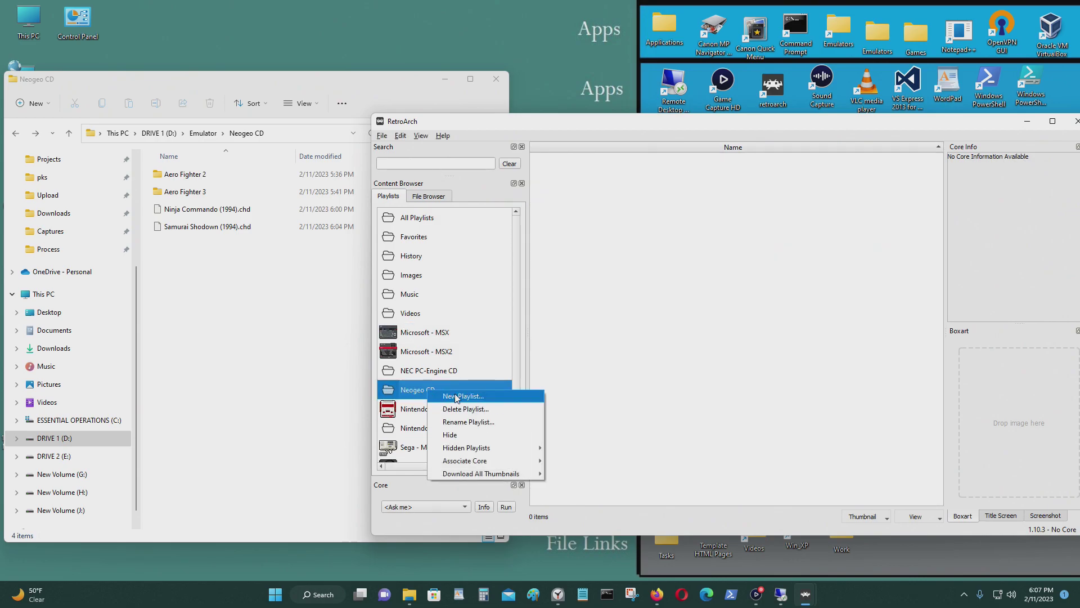
mouse_move(475, 466)
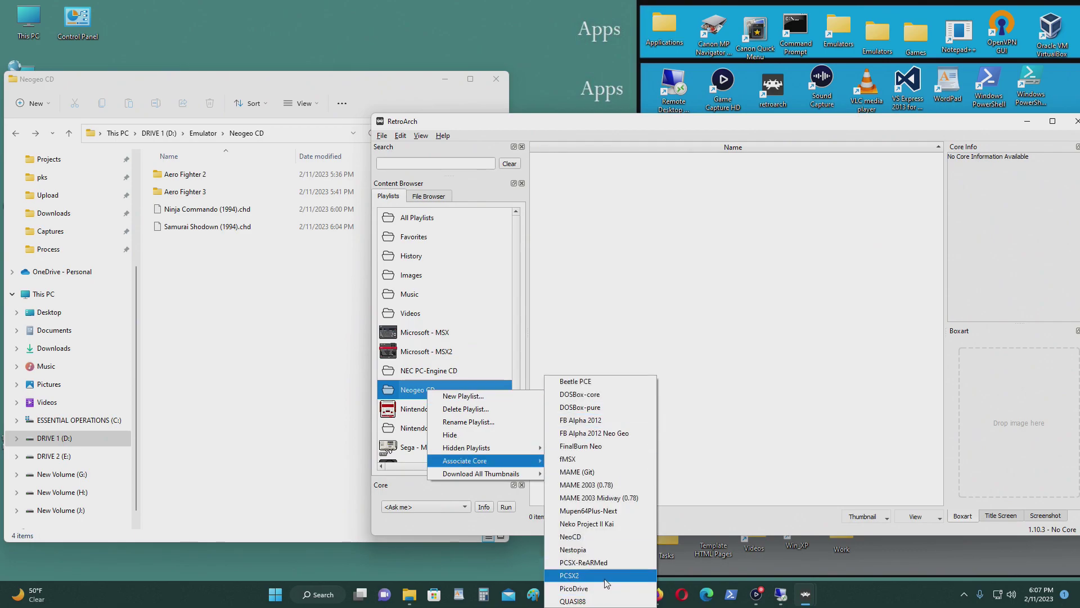
click(571, 536)
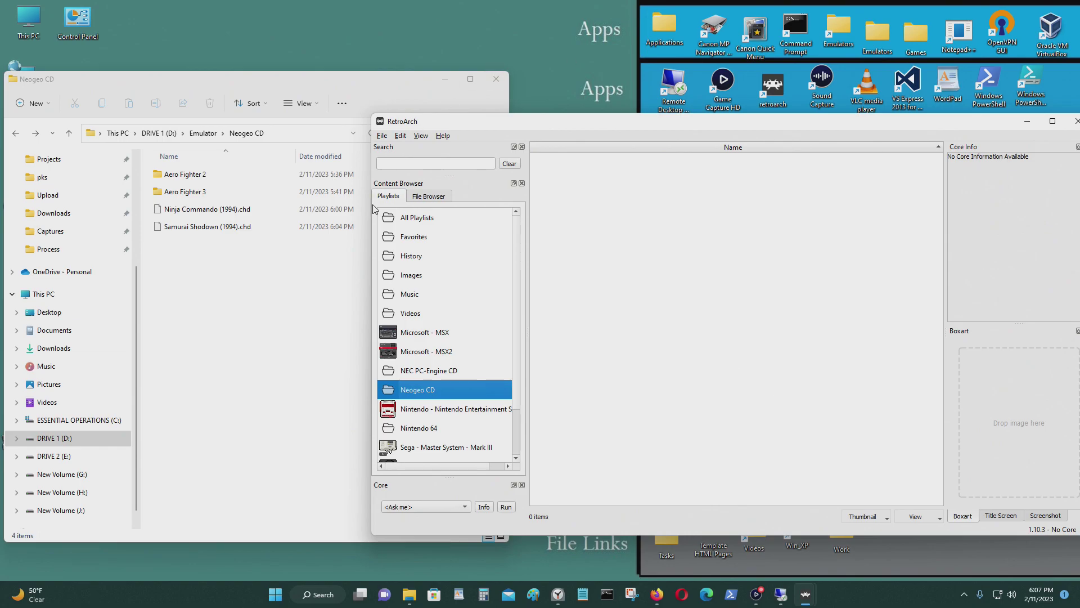
Step: Add Ninja Commando (1994).chd and Samurai Shodown (1994).chd from the Neogeo CD folder to the playlist, keeping the default entry settings
drag(286, 321, 676, 235)
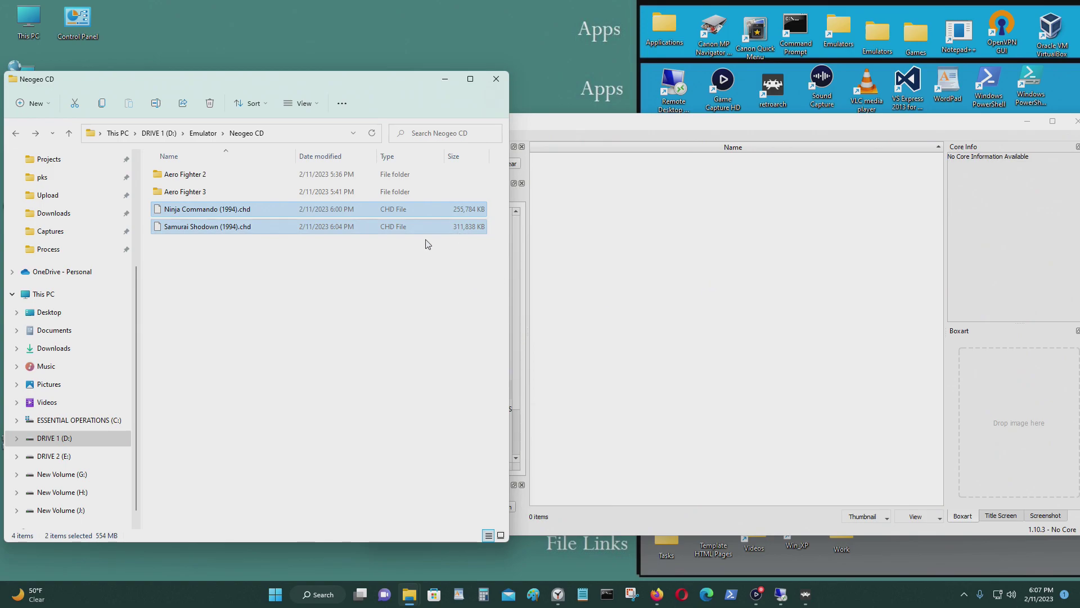
drag(345, 315, 579, 270)
drag(400, 278, 332, 219)
click(571, 130)
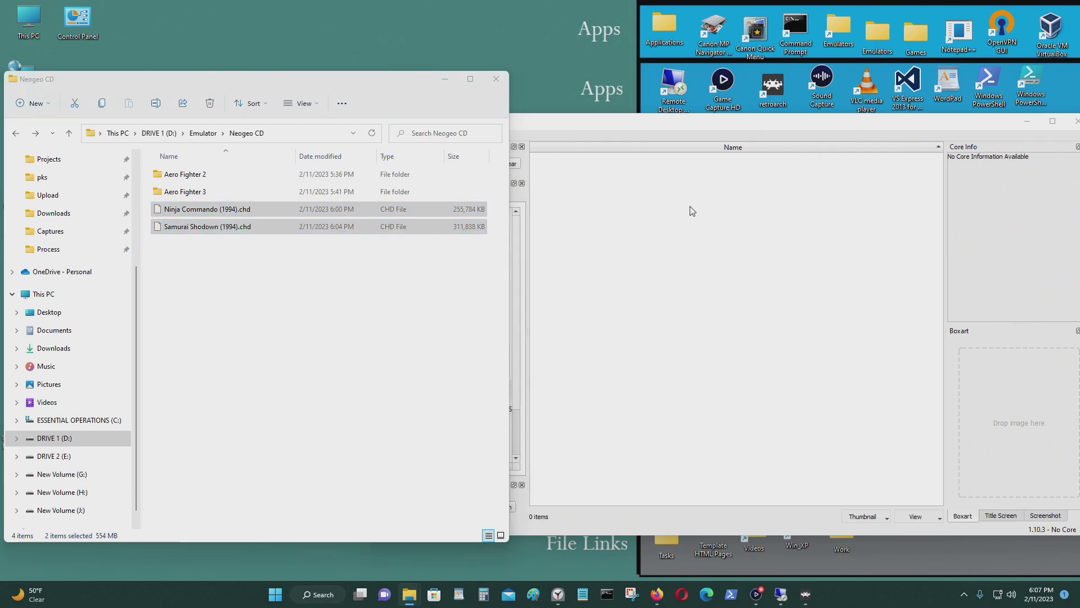
drag(453, 105, 613, 145)
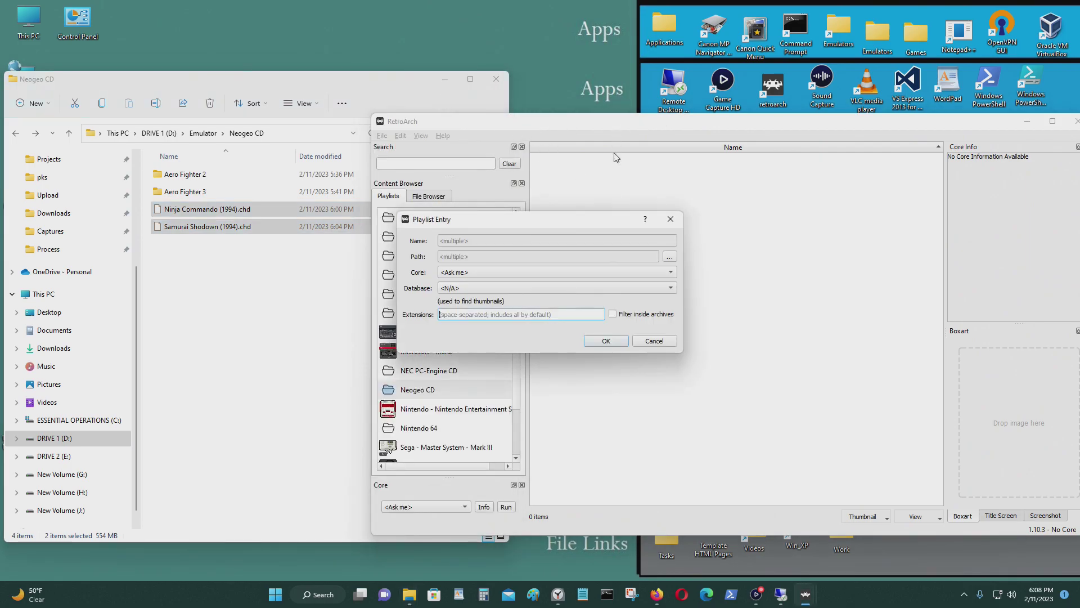
click(605, 341)
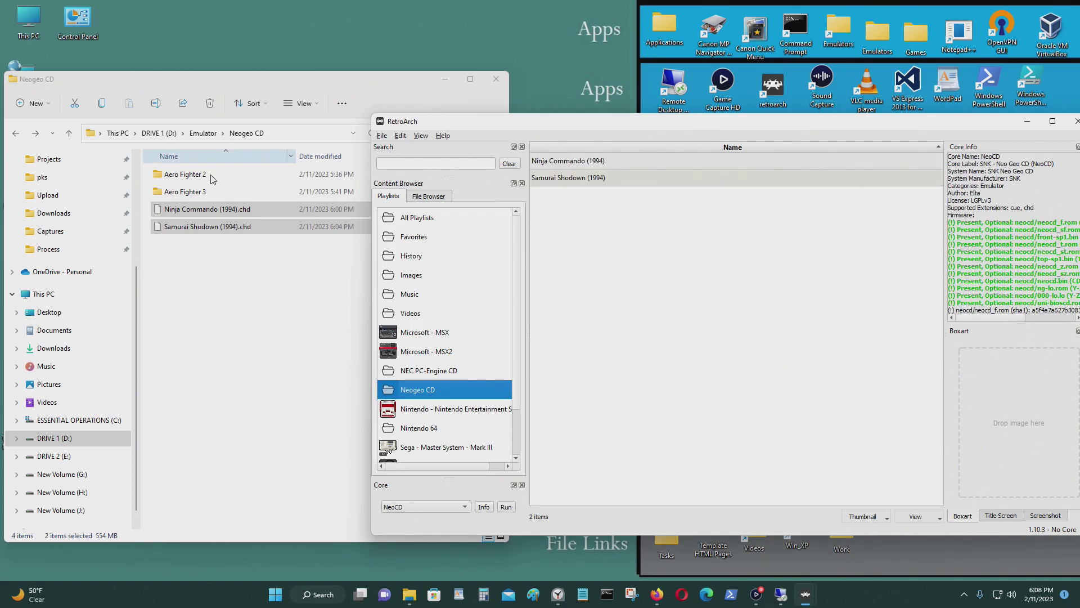
Step: Add the Aero Fighters 3 CHD file from the Aero Fighter 3 folder to the Neogeo CD playlist
double_click(211, 192)
drag(193, 176, 644, 246)
click(610, 345)
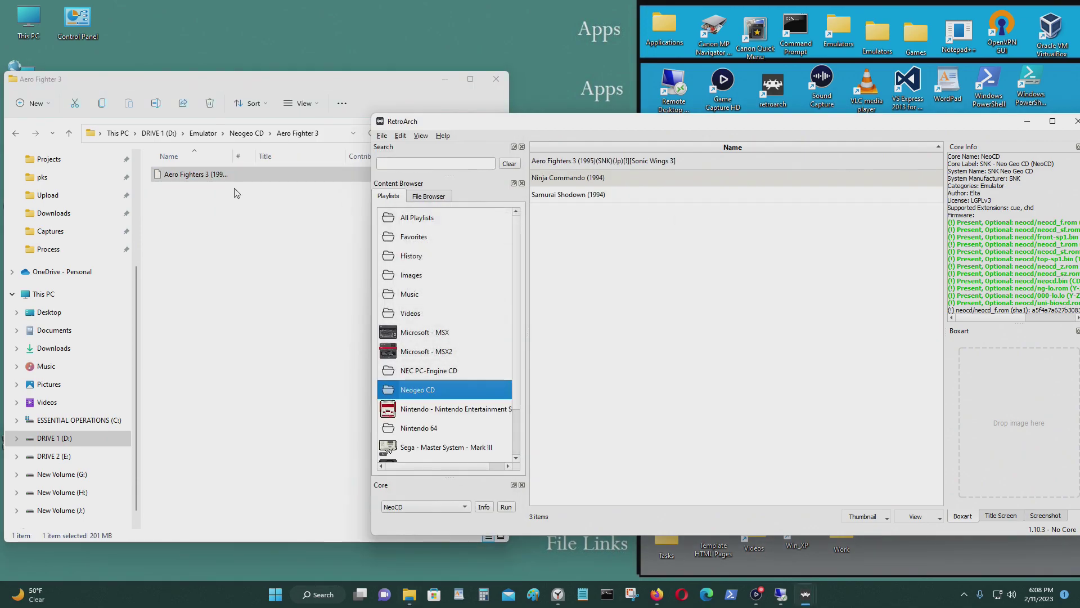
Step: Add the Aero Fighters 2 CHD file from the Aero Fighter 2 folder to the Neogeo CD playlist
click(15, 133)
double_click(208, 176)
click(191, 175)
drag(630, 246, 631, 248)
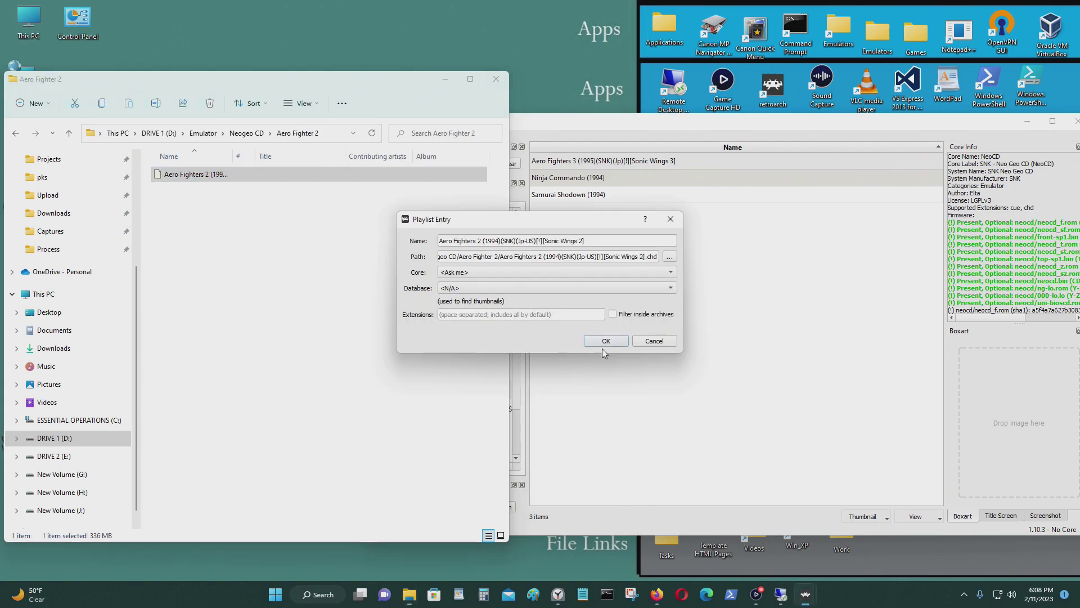
click(600, 345)
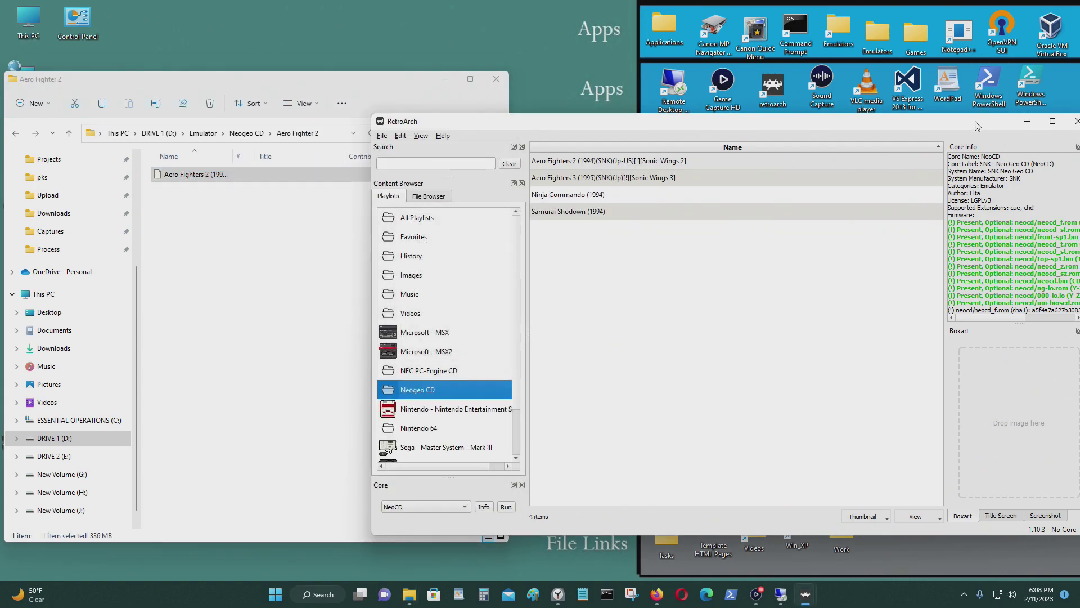
Step: Close the Desktop Menu window, bring back the main RetroArch window and restart RetroArch
drag(978, 125, 862, 124)
click(961, 121)
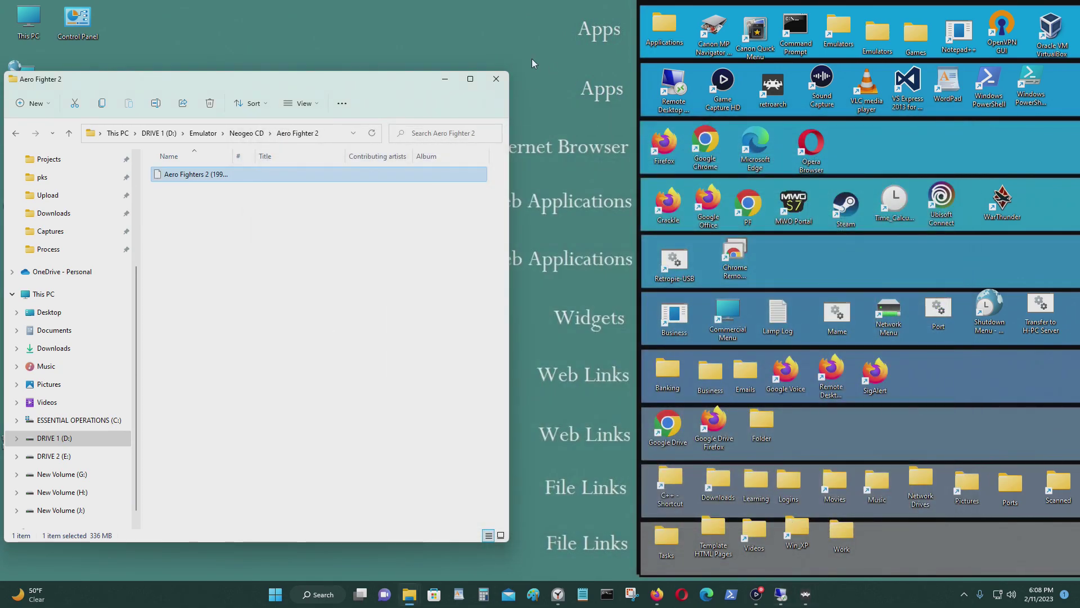
click(807, 596)
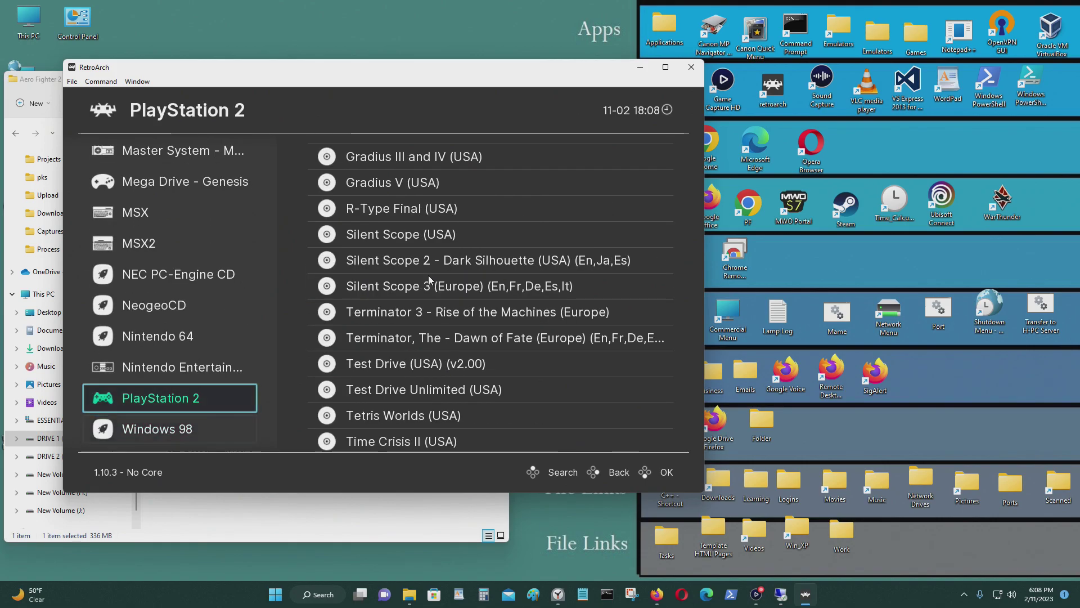
key(Up)
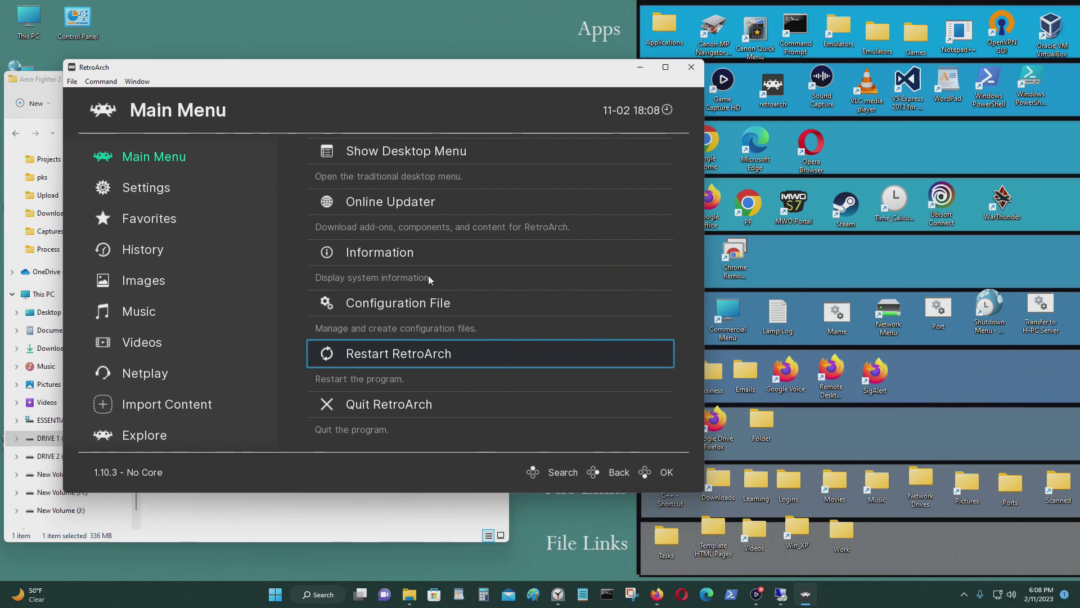
key(Return)
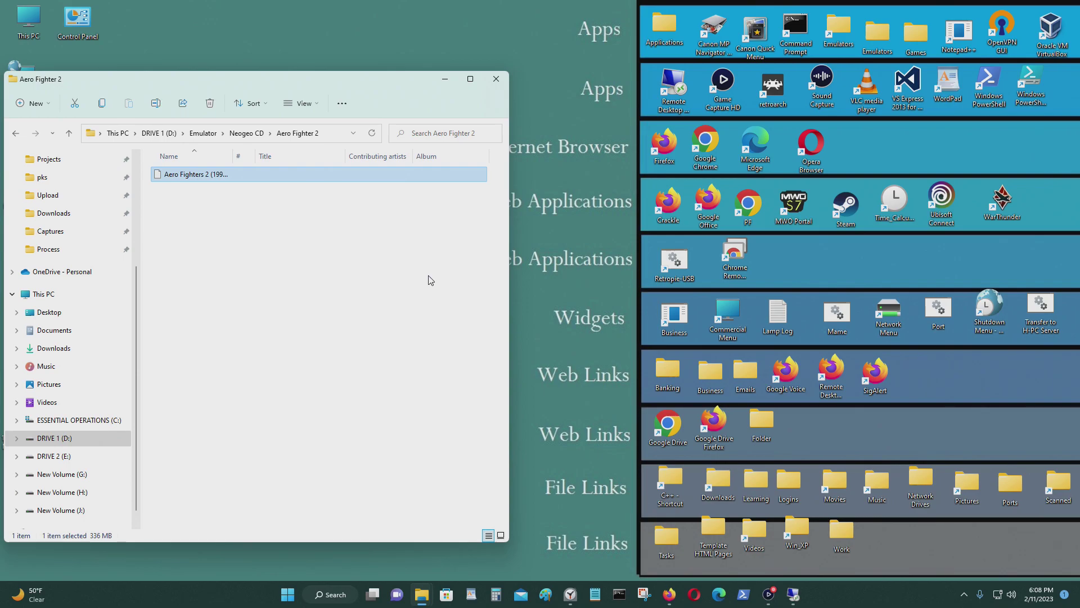
key(Return)
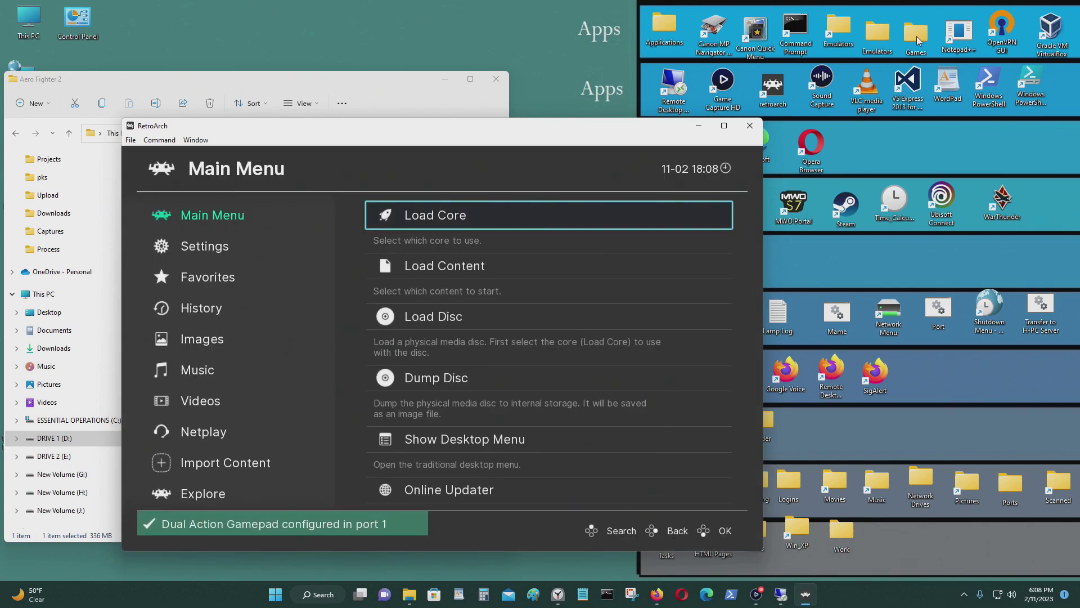
Step: Maximize the RetroArch window and go to the new Neogeo CD playlist
click(724, 125)
key(Left)
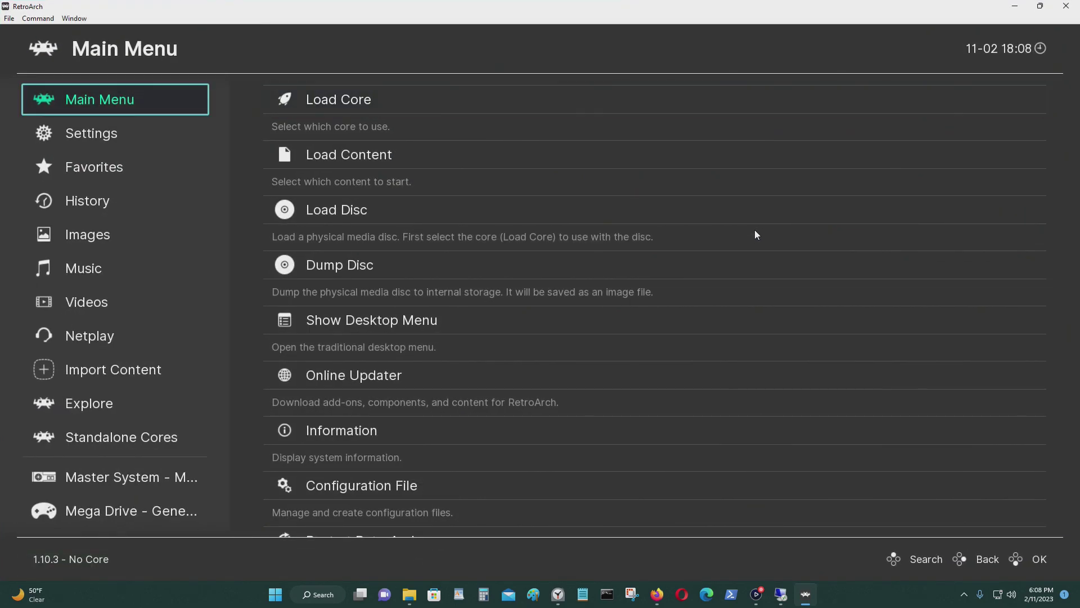
key(Up)
key(Up)
key(Up)
key(Up)
key(Up)
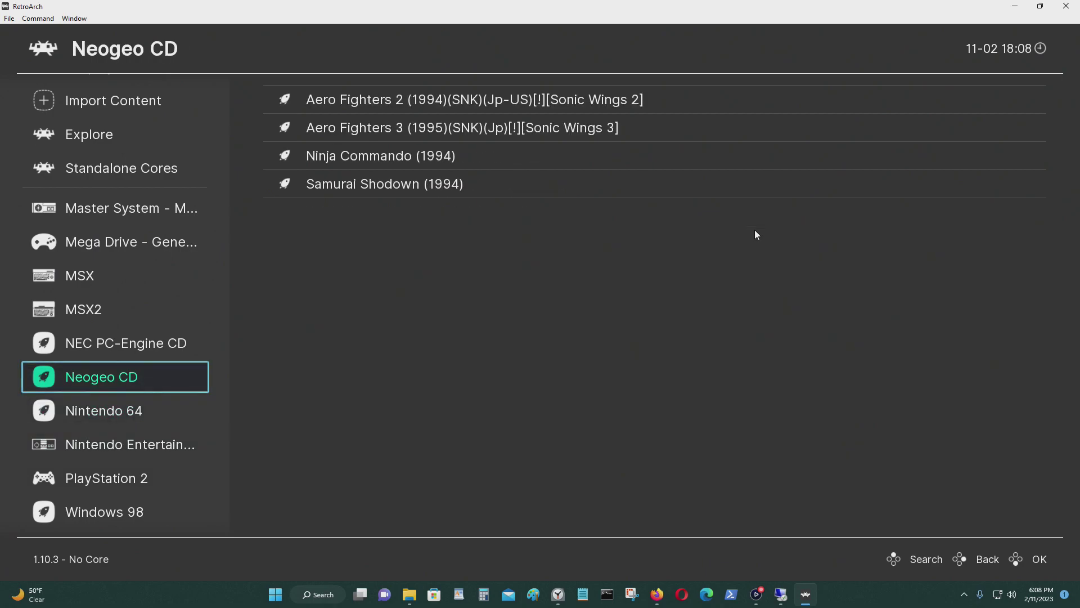
key(Down)
key(Down)
key(Down)
key(Down)
key(Up)
key(Up)
key(Up)
key(Up)
Step: Run Aero Fighters 3 from the Neogeo CD playlist and restore the window to its smaller size
key(Right)
key(Down)
key(Down)
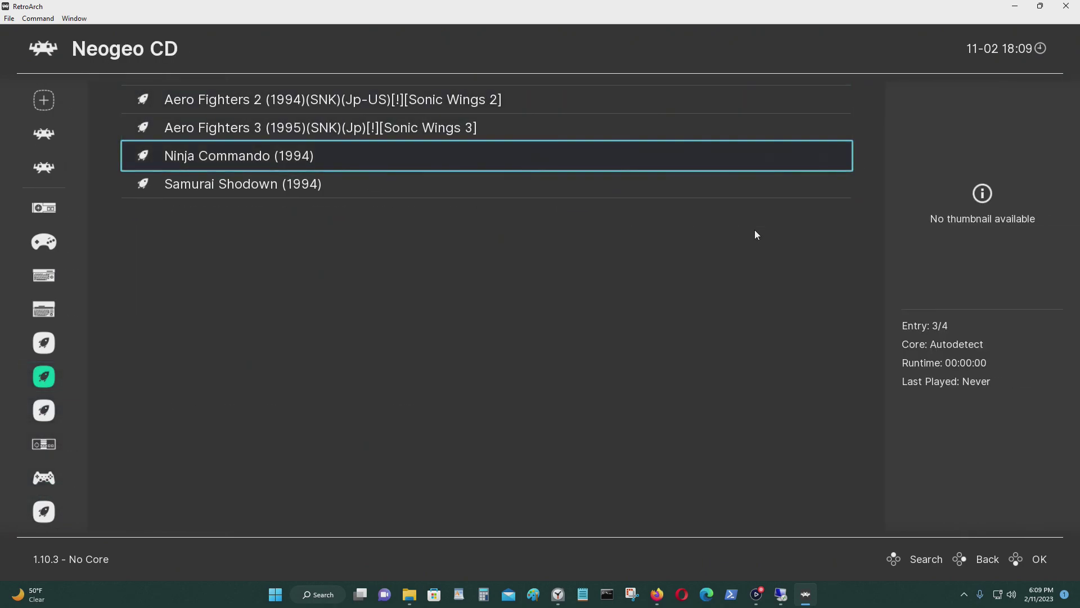
key(Return)
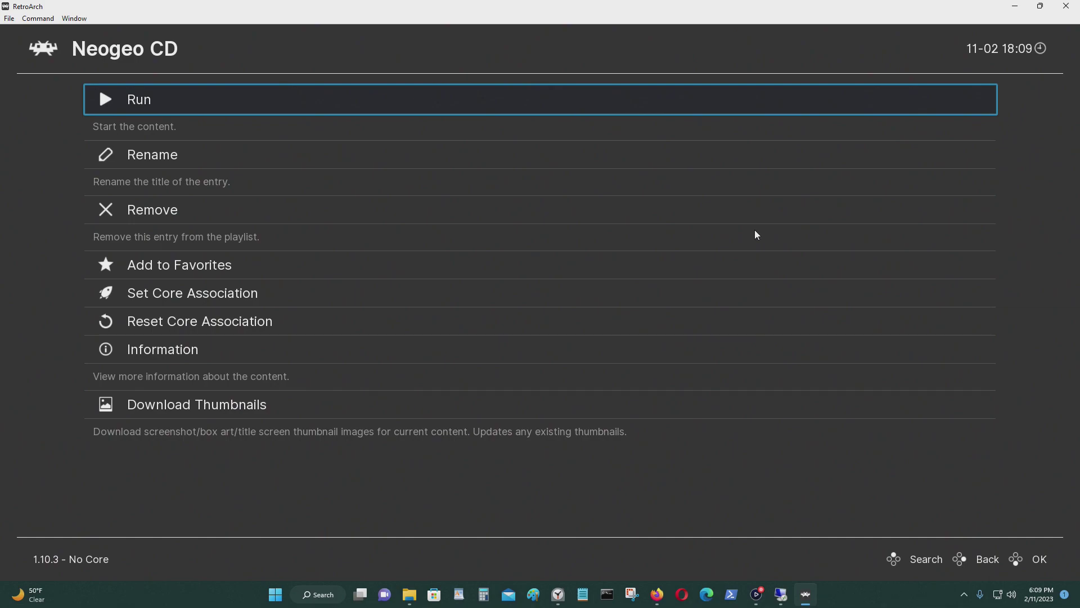
key(super+Down)
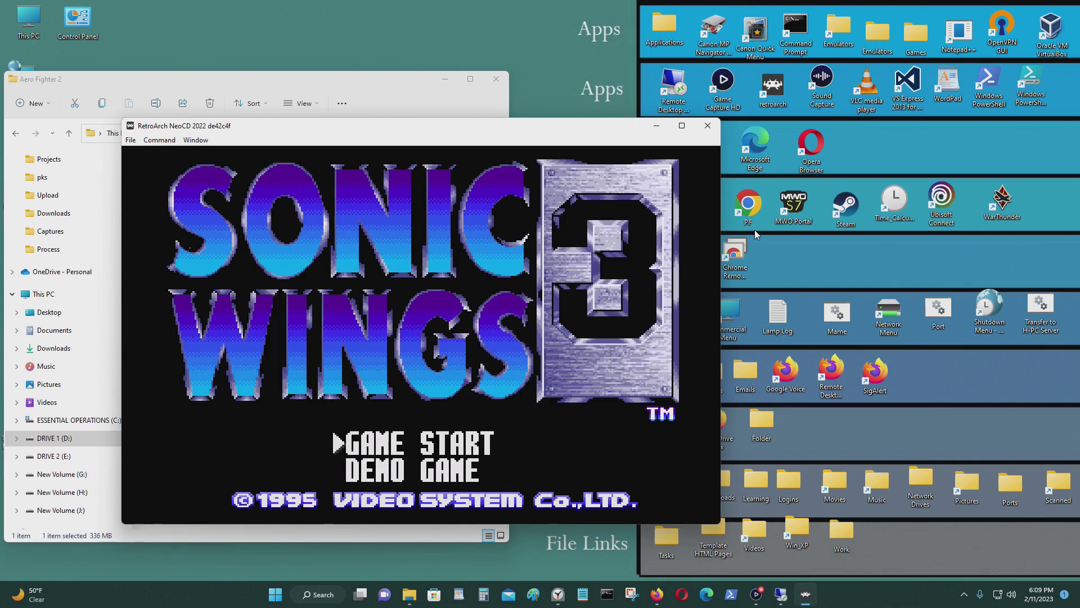
Step: Start a Normal mode game of Sonic Wings 3 with the pilot Hien and his Zero Fighter
key(Return)
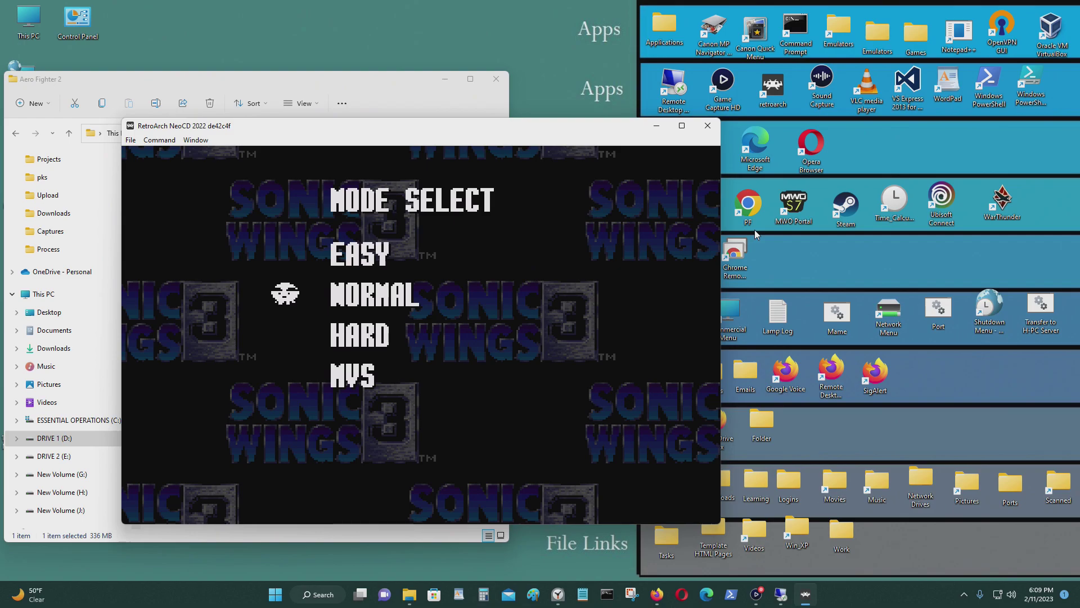
key(Return)
key(Down)
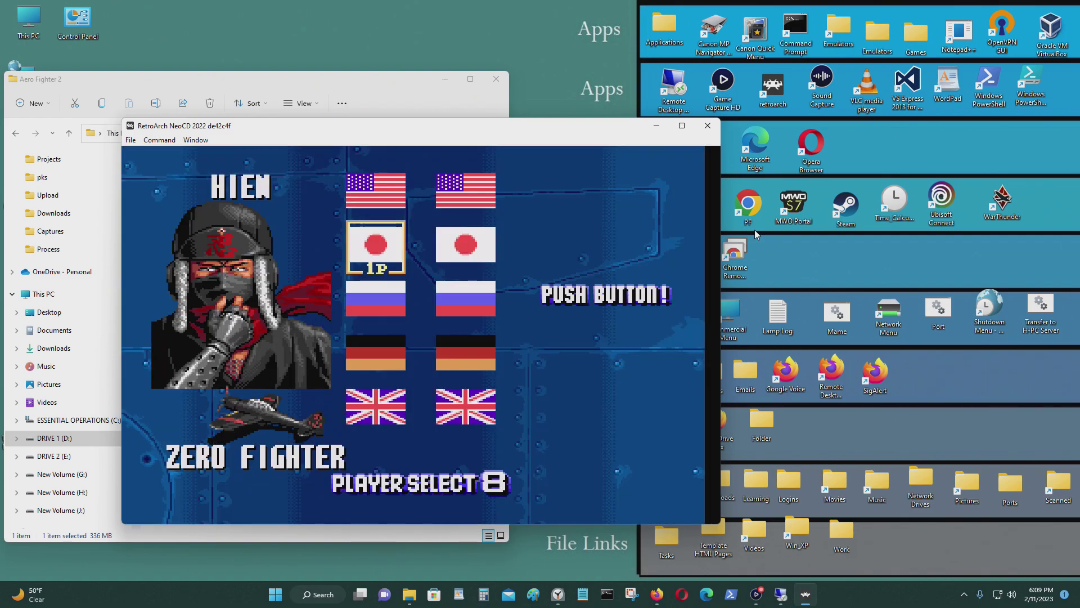
key(Return)
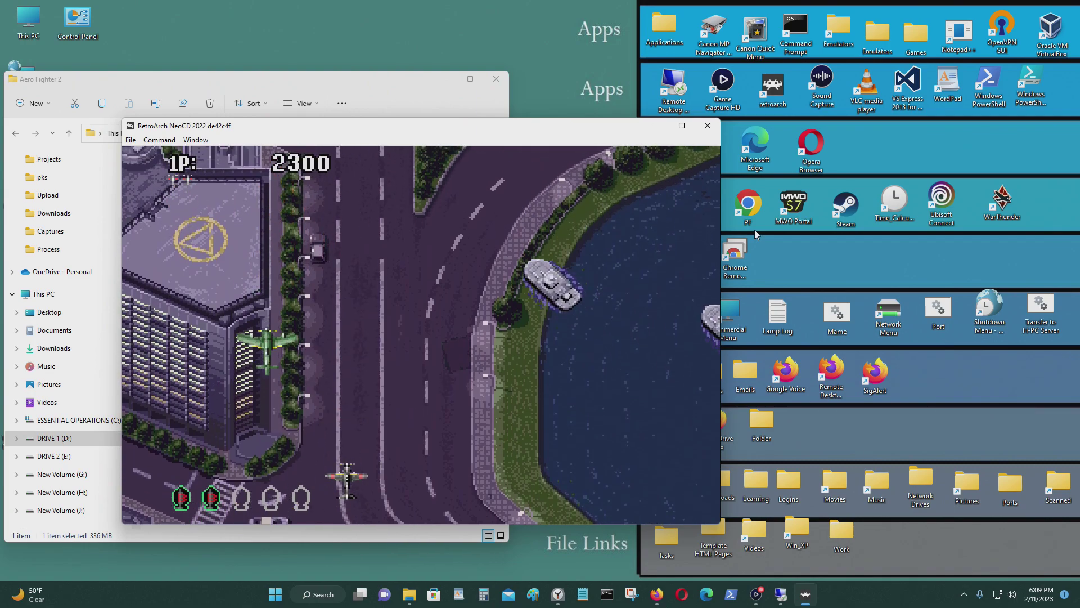
Step: Close the running Sonic Wings 3 game and return to the Neogeo CD playlist
key(F1)
key(Down)
key(Down)
key(Return)
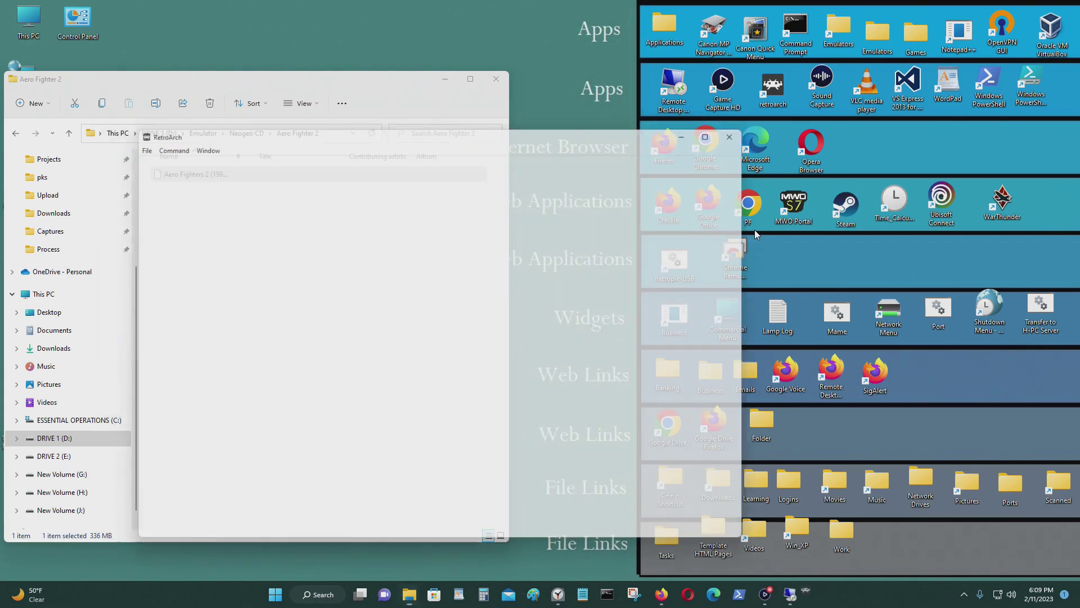
key(BackSpace)
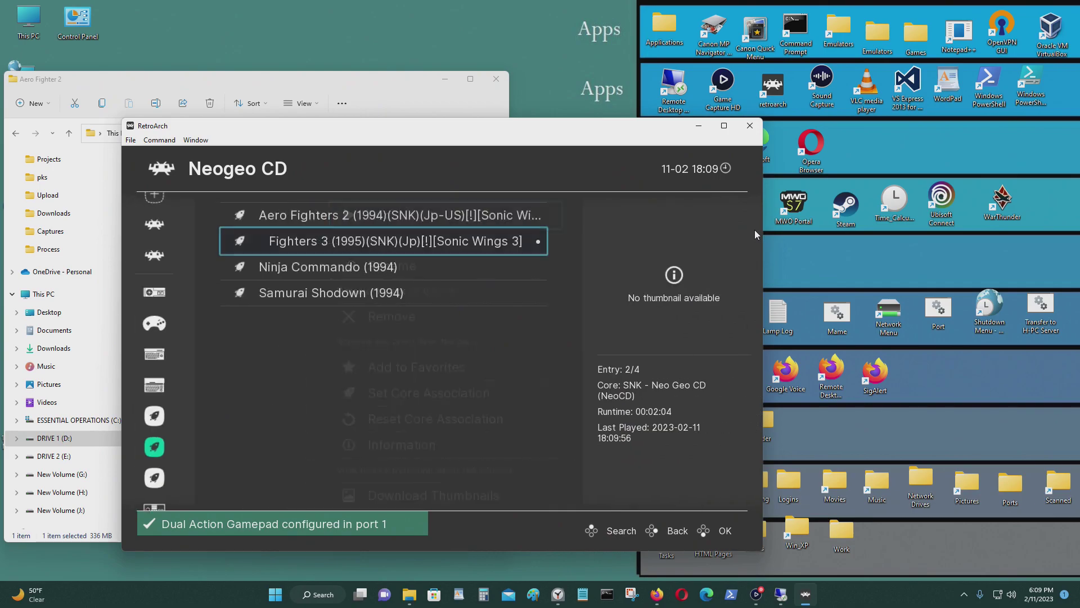
Step: Run Samurai Shodown (1994) from the Neogeo CD playlist
key(Down)
key(Down)
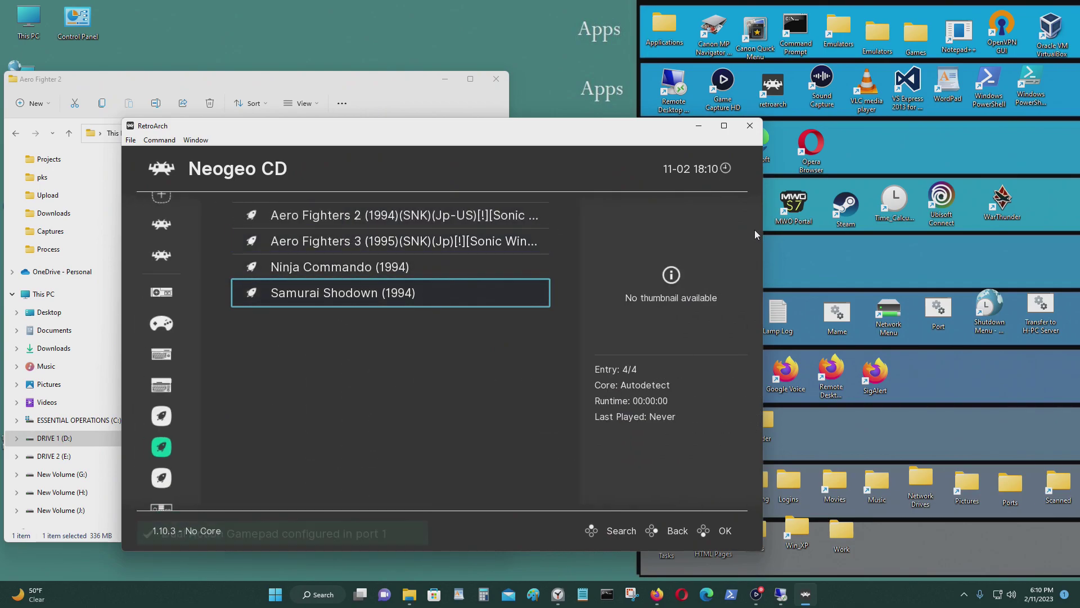
key(Return)
key(Escape)
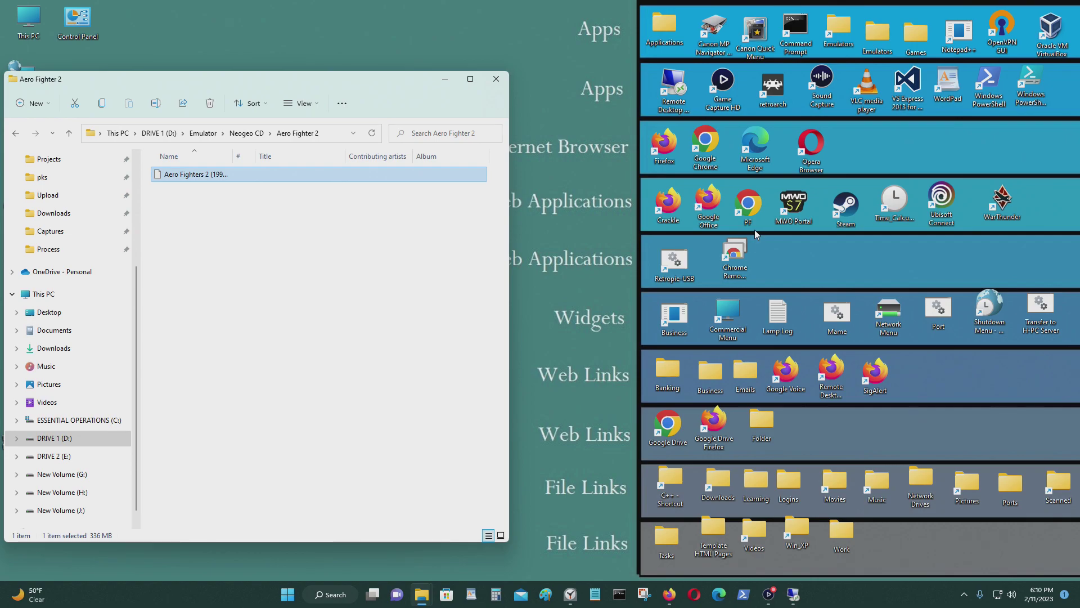
key(Return)
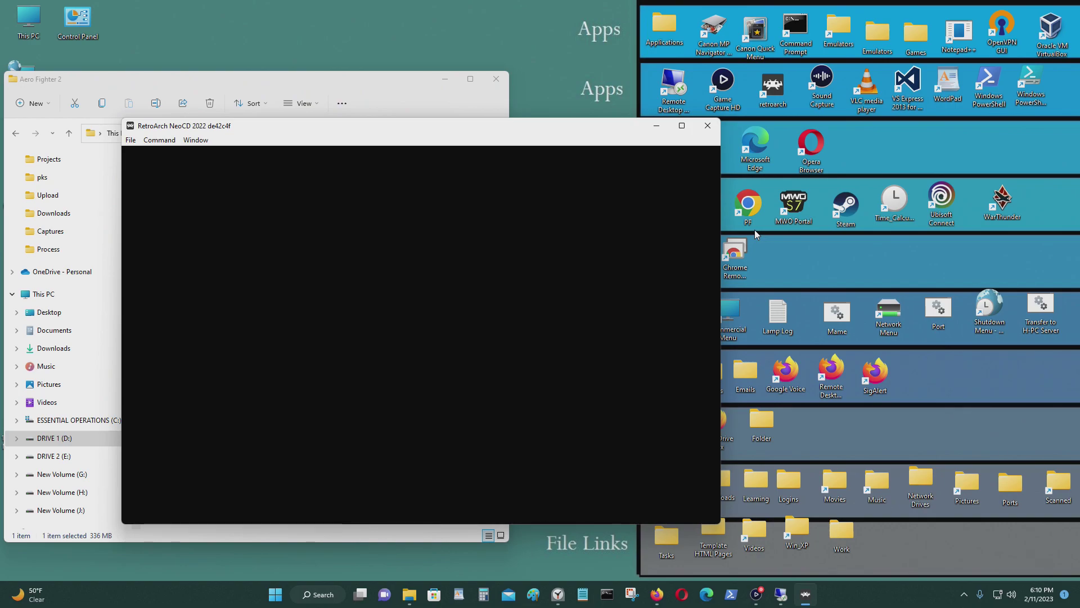
Step: Start Samurai Shodown at the Normal level, choose Hanzo and play the fight against Galford
key(Return)
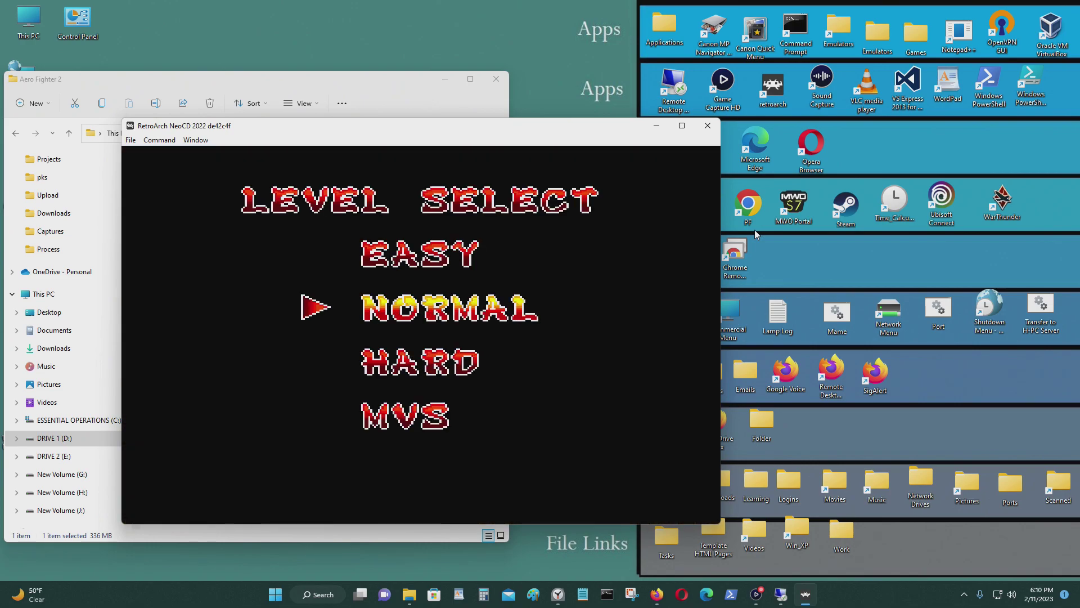
key(Return)
key(Right)
key(Right)
key(Down)
key(x)
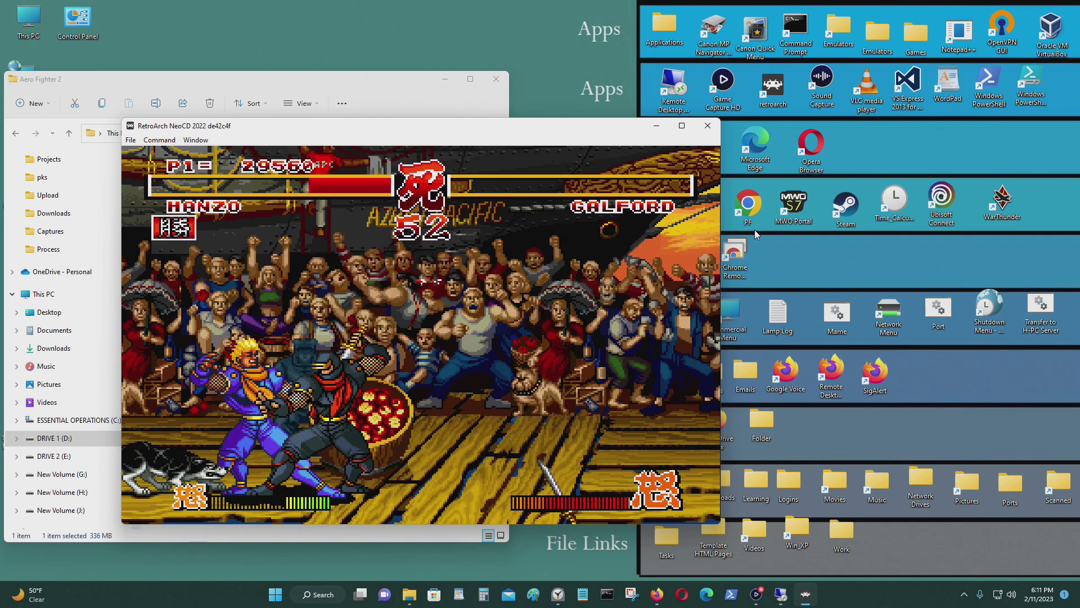
Step: Close the running Samurai Shodown game and return to RetroArch's menu
key(F1)
key(Down)
key(Down)
key(Return)
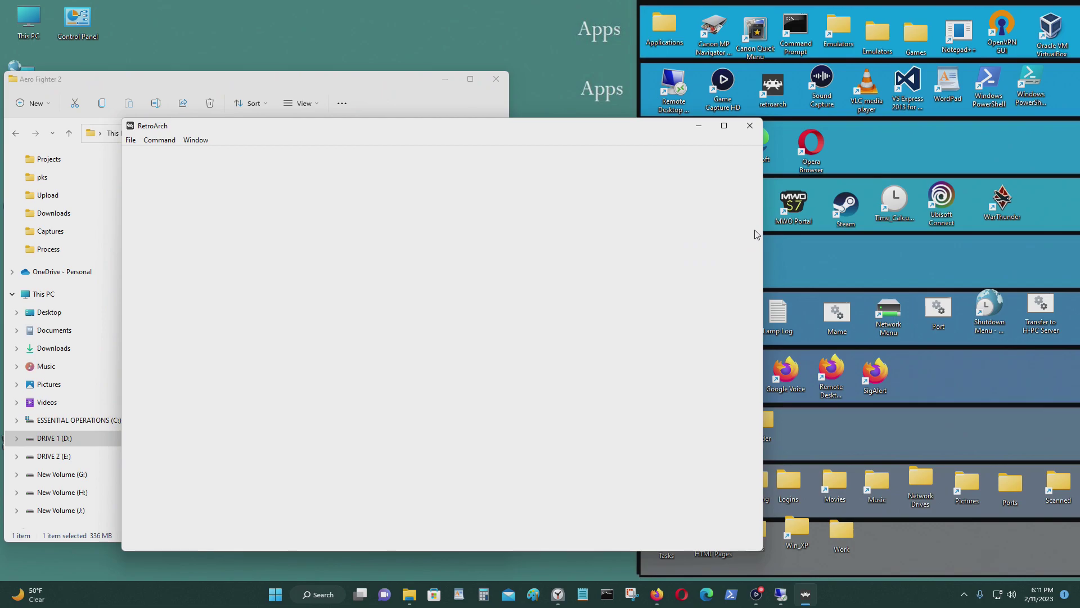
key(Down)
key(Down)
key(Down)
key(Up)
key(Up)
key(Up)
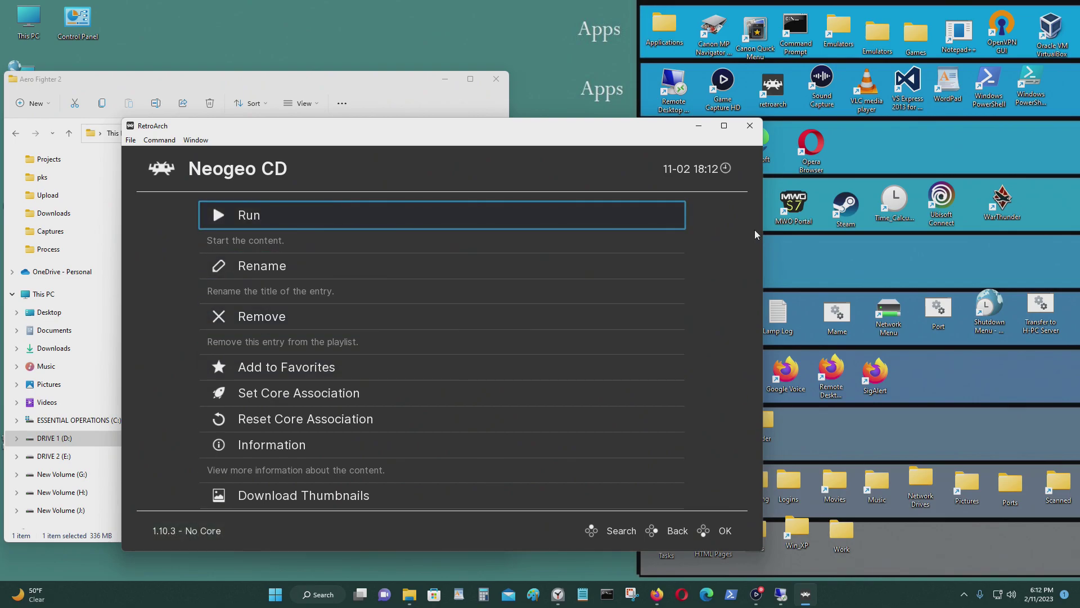
Step: Leave the Neogeo CD playlist, return to the Main Menu and quit RetroArch
key(BackSpace)
key(Up)
key(BackSpace)
key(Down)
key(Up)
key(Right)
key(Up)
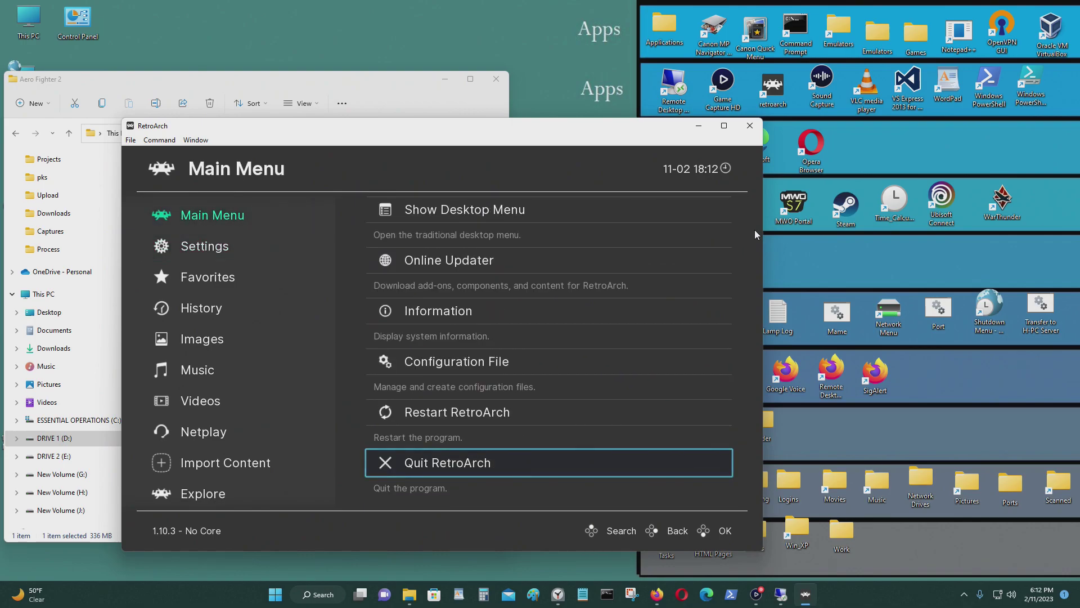
key(Return)
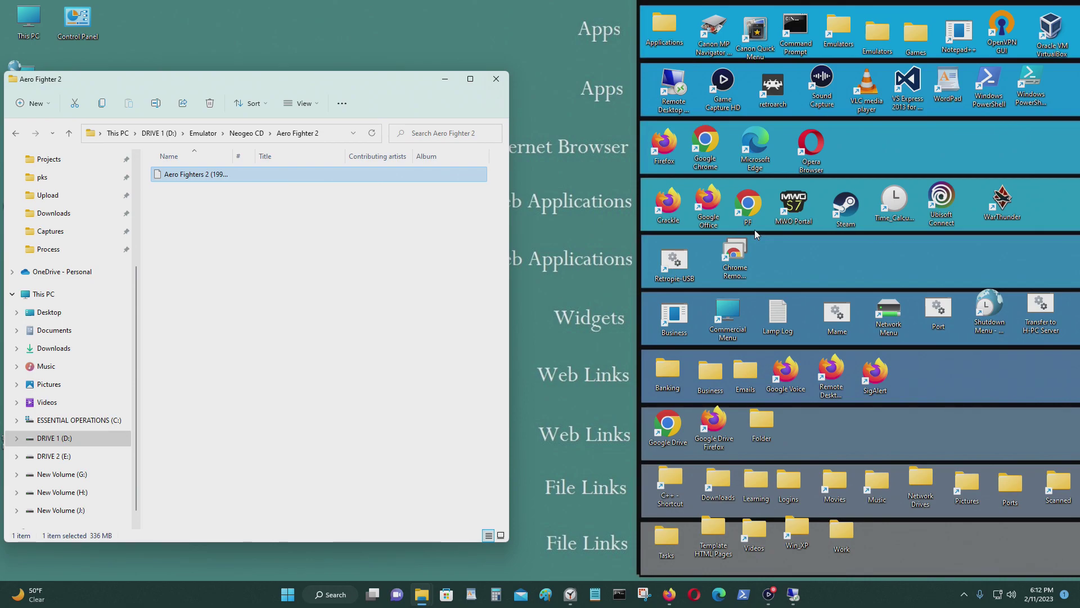
double_click(773, 87)
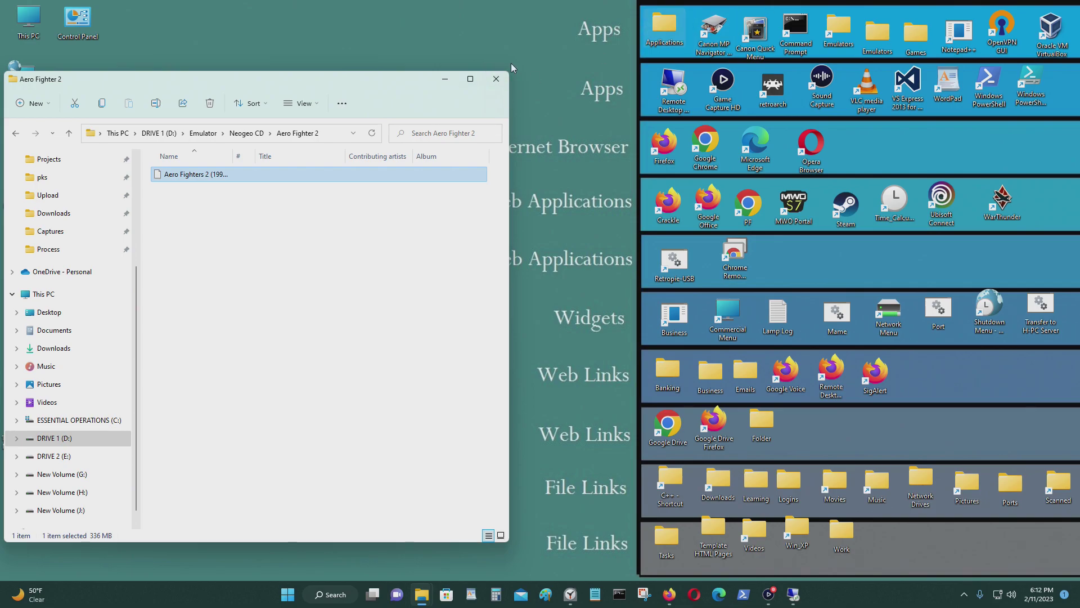